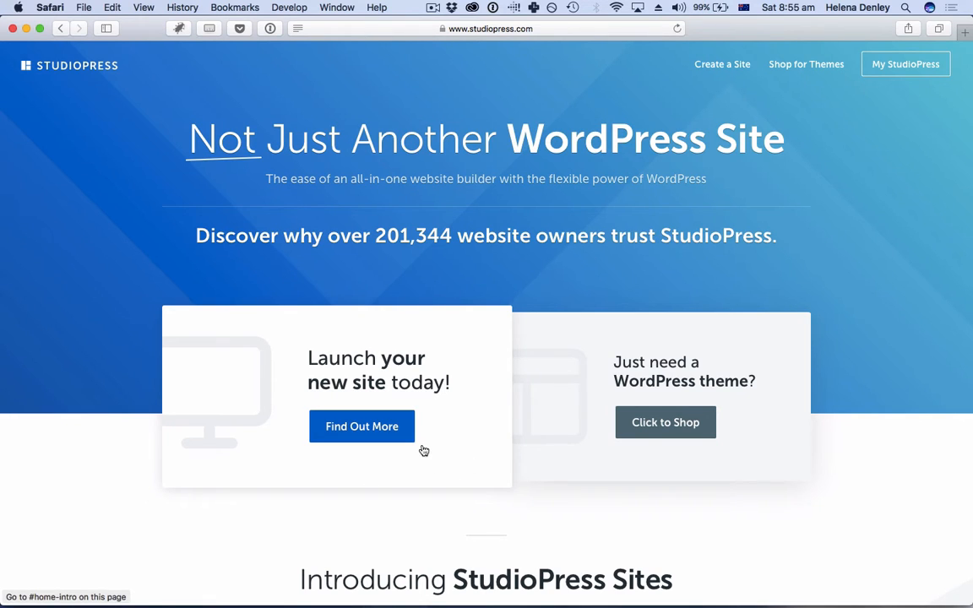
- Scroll through the StudioPress Sites features overview to the bottom and go to the Pick Your Plan page
click(373, 431)
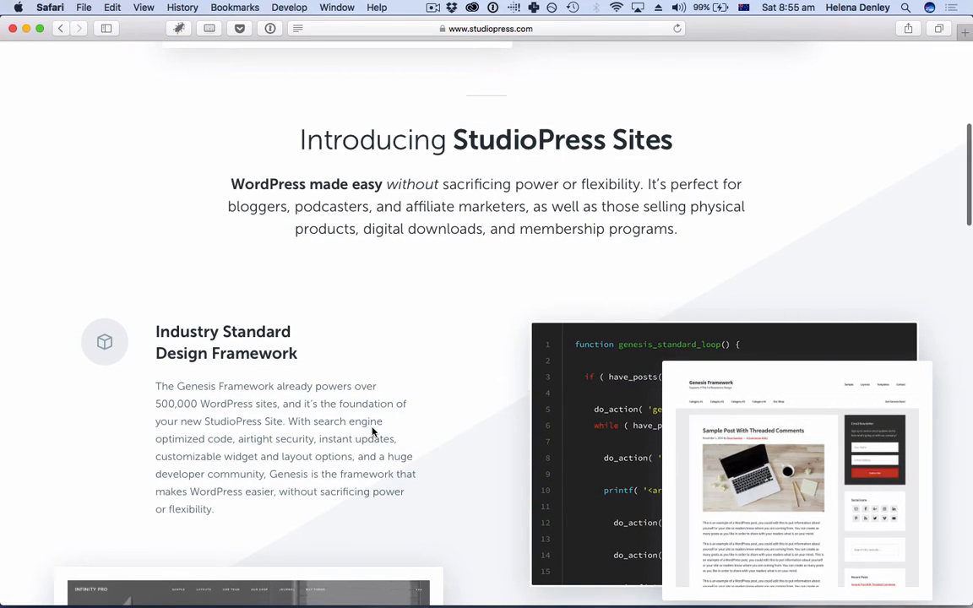
scroll(372, 432, down, 5)
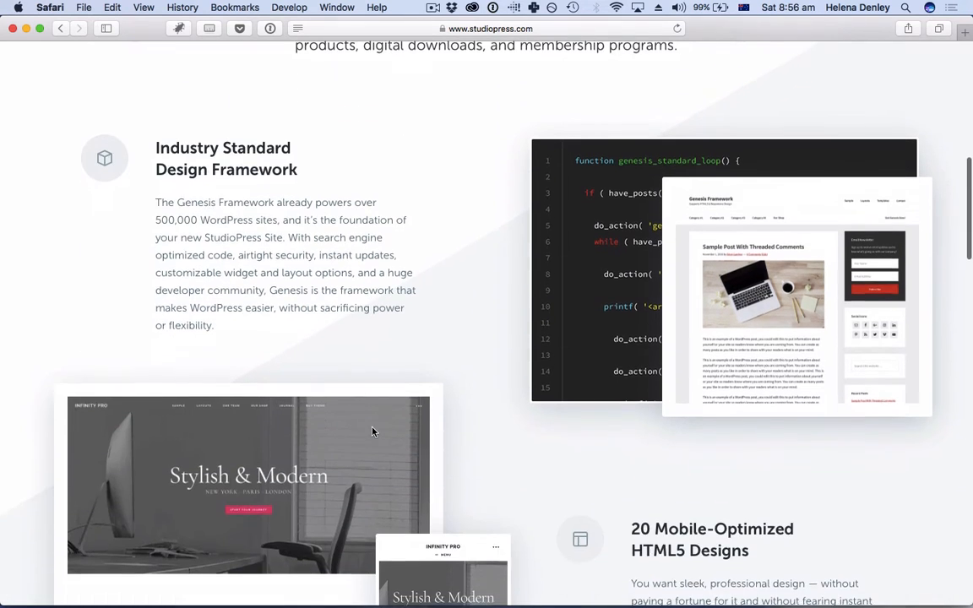
scroll(372, 432, down, 5)
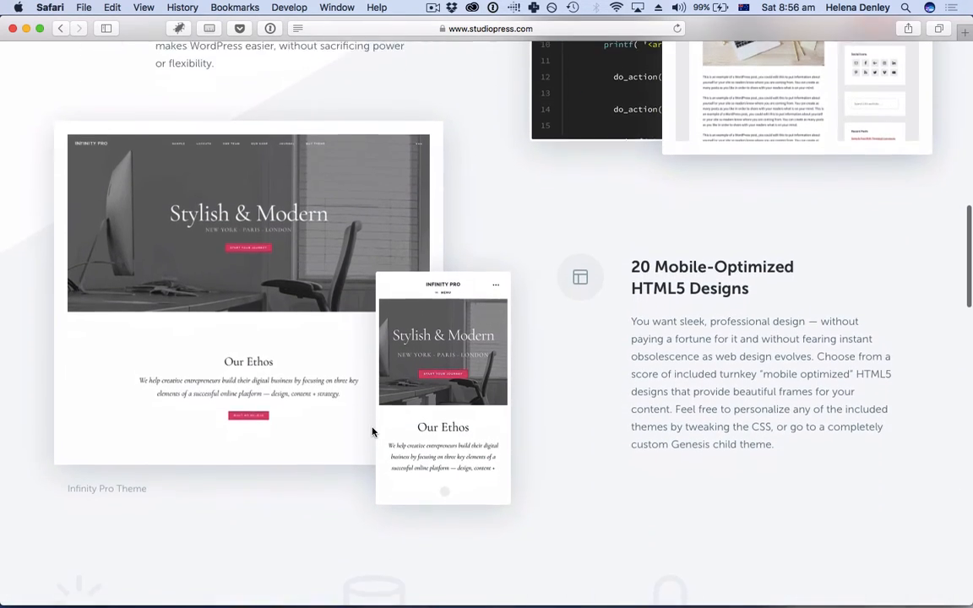
scroll(373, 431, down, 2)
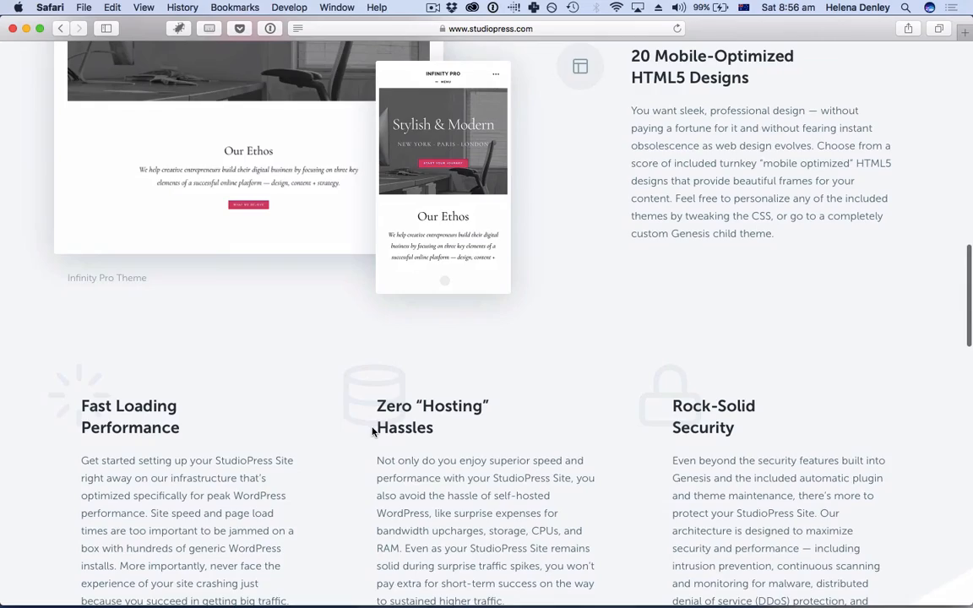
scroll(373, 431, down, 8)
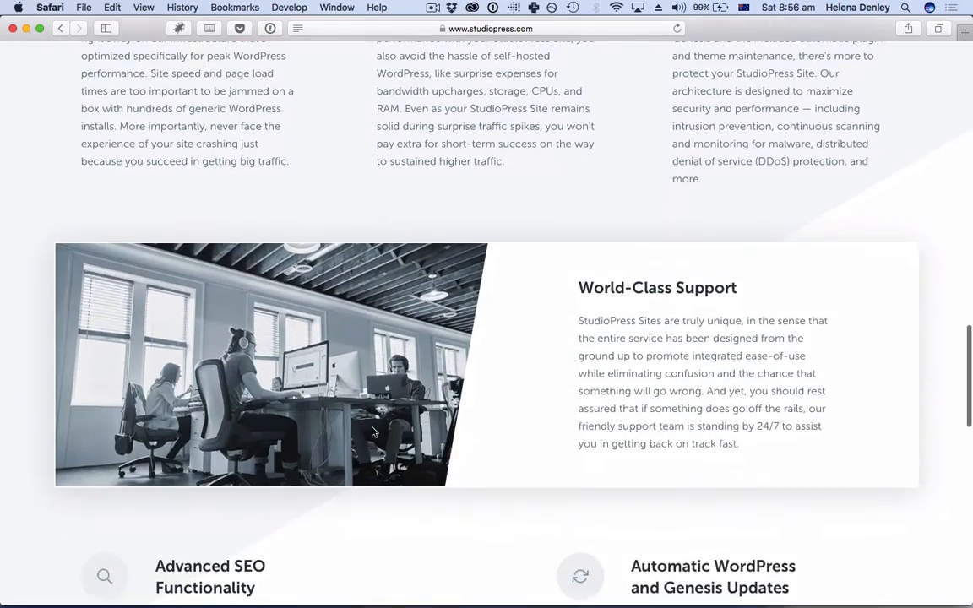
scroll(372, 432, down, 9)
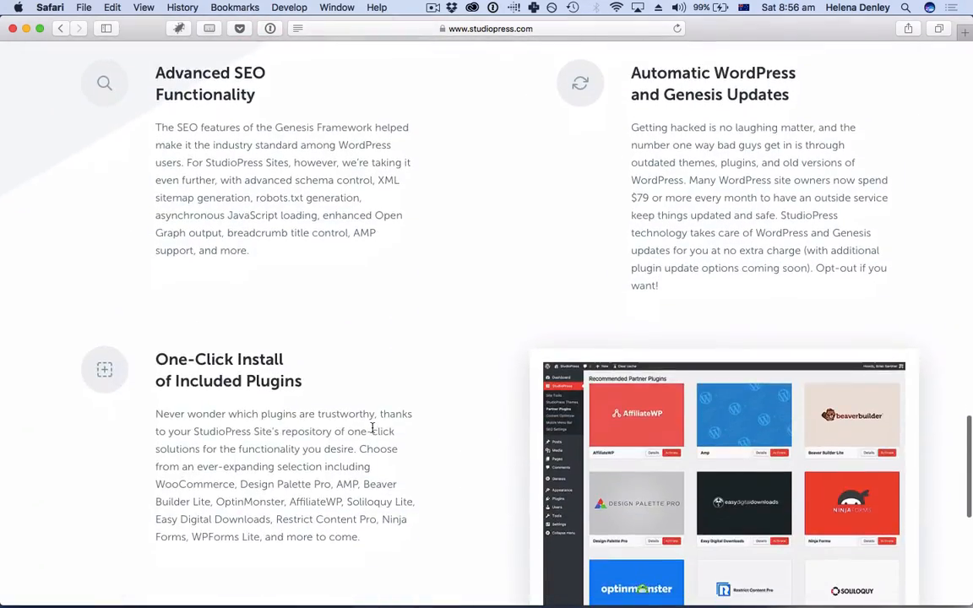
scroll(372, 428, down, 7)
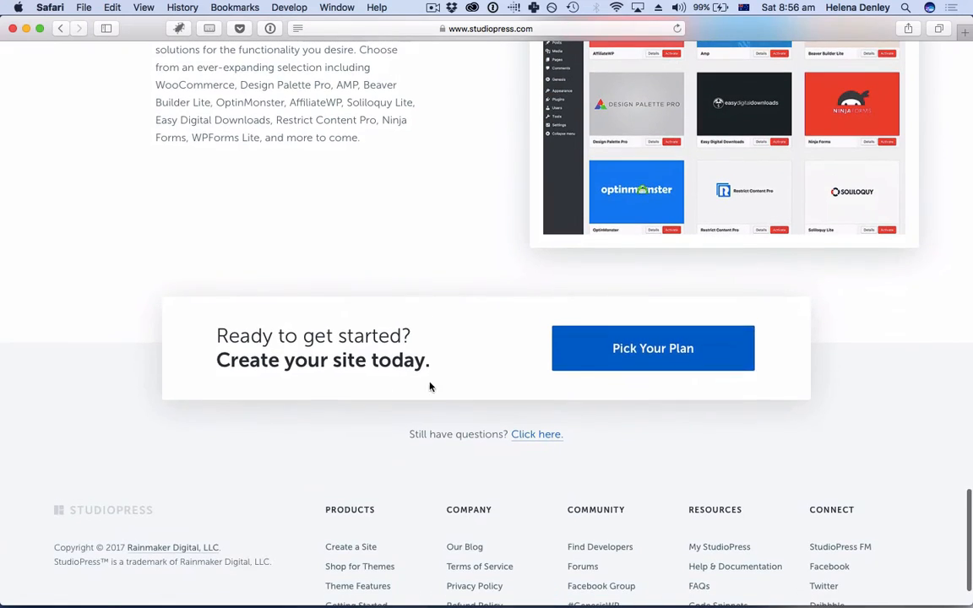
click(620, 347)
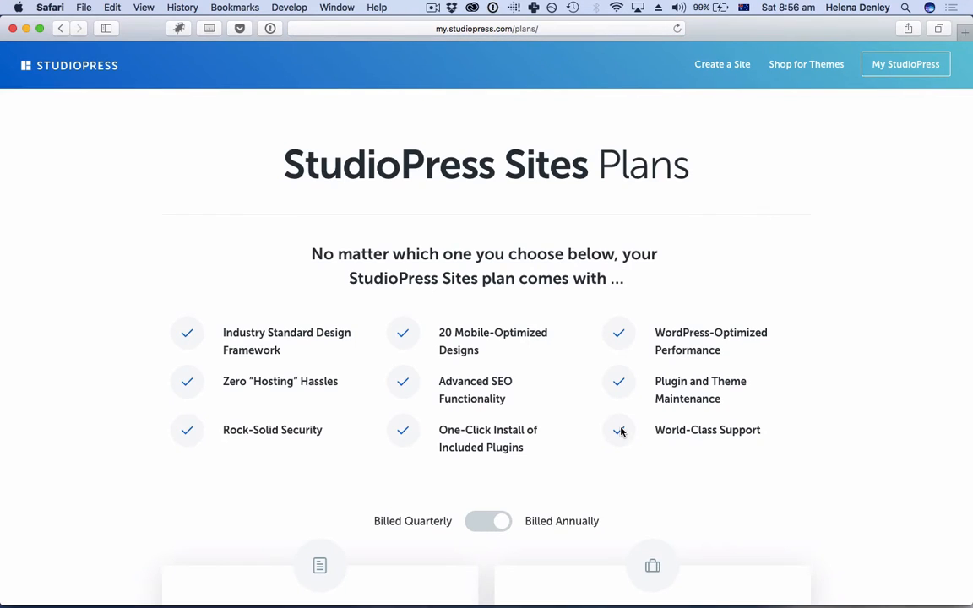
scroll(622, 431, down, 3)
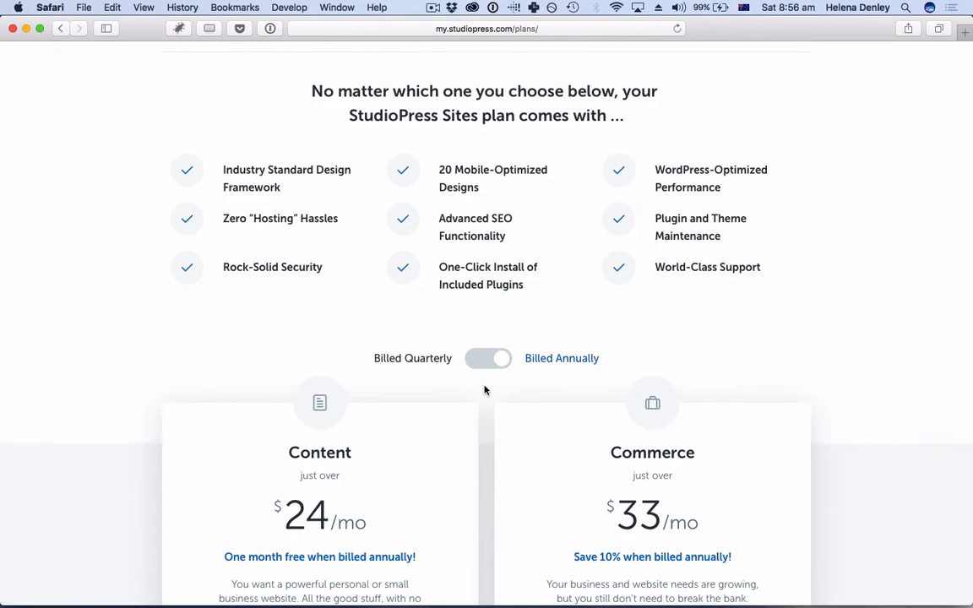
scroll(486, 390, down, 3)
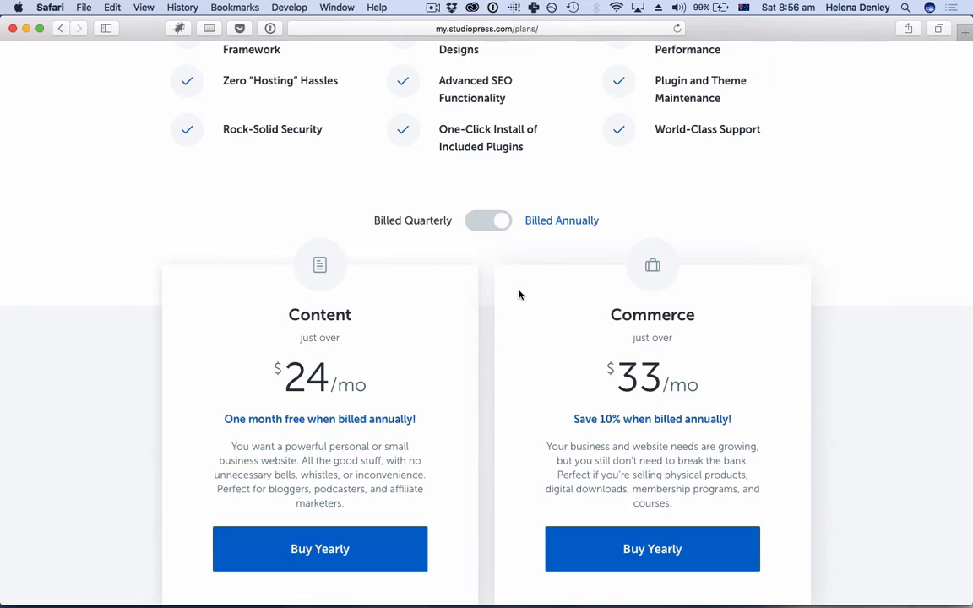
click(492, 226)
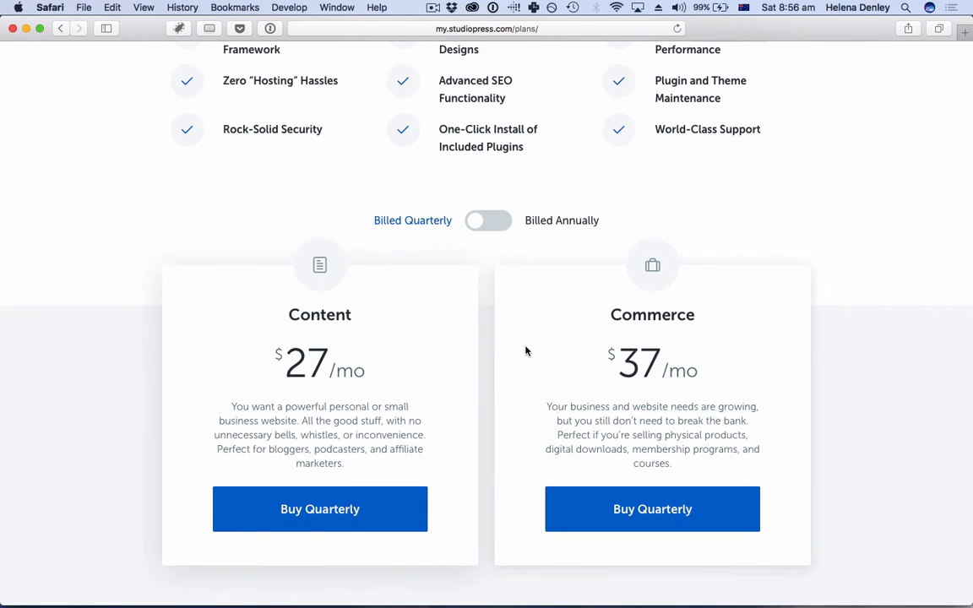
click(486, 221)
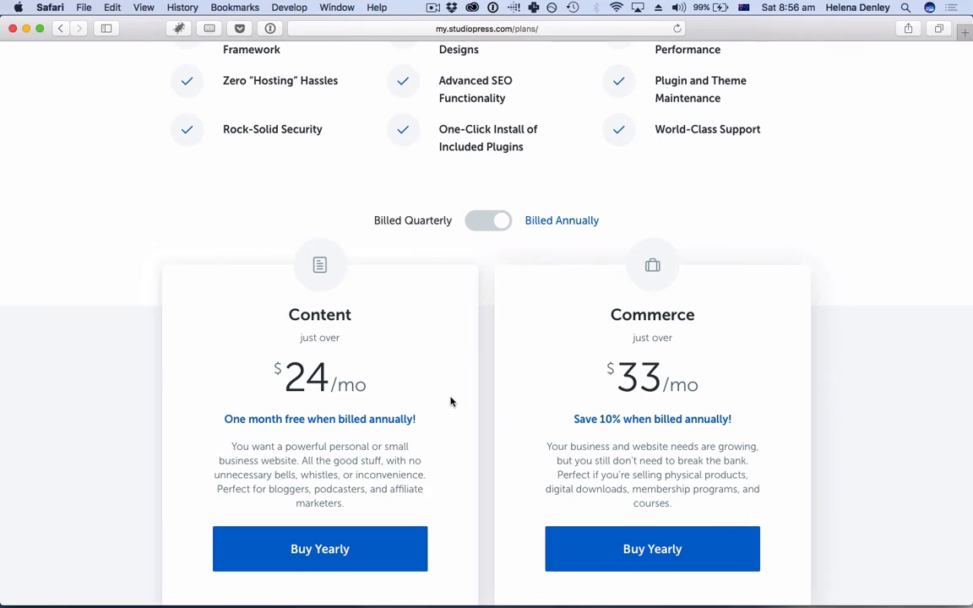
scroll(451, 402, down, 3)
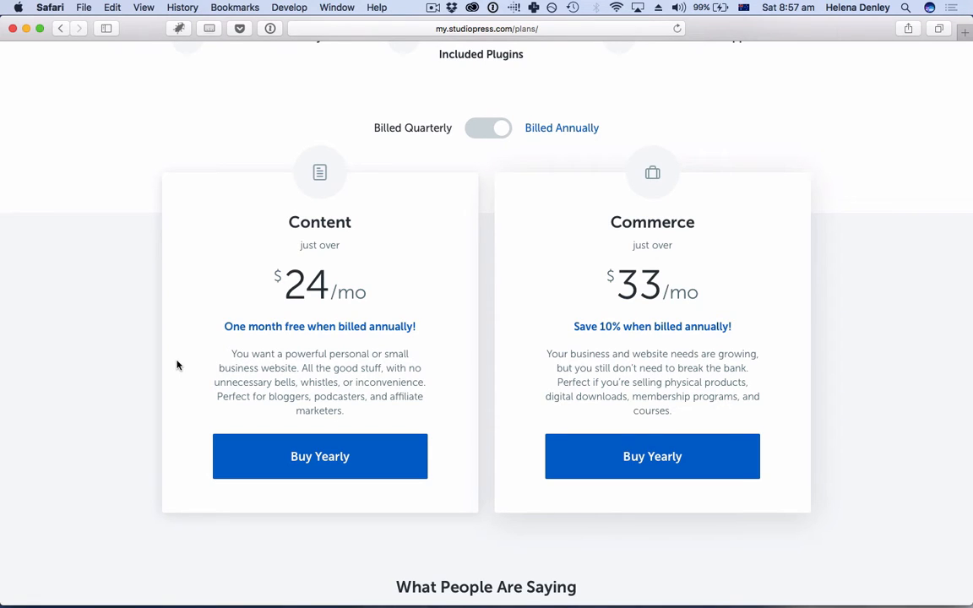
scroll(177, 365, up, 3)
scroll(177, 365, down, 10)
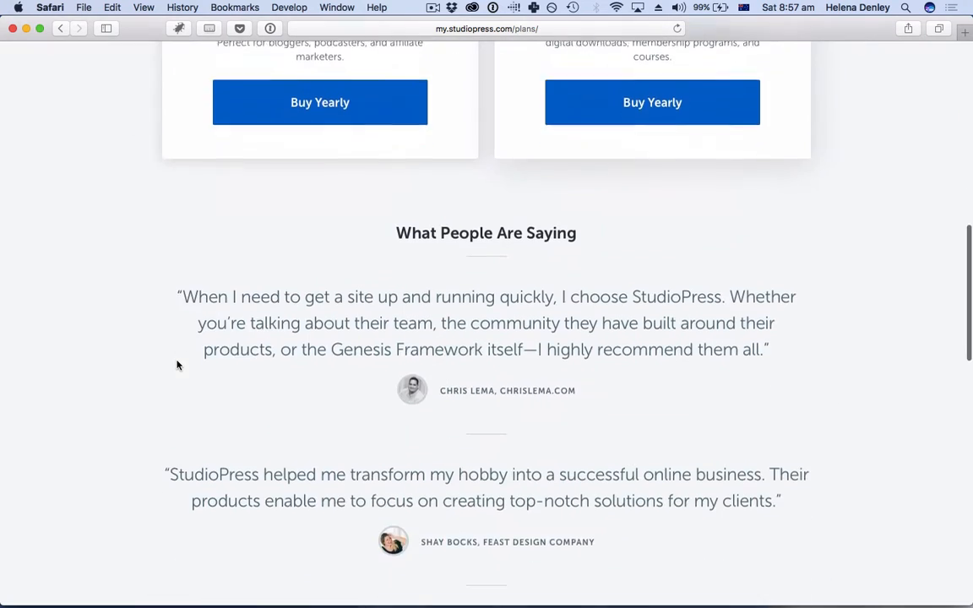
scroll(177, 365, down, 5)
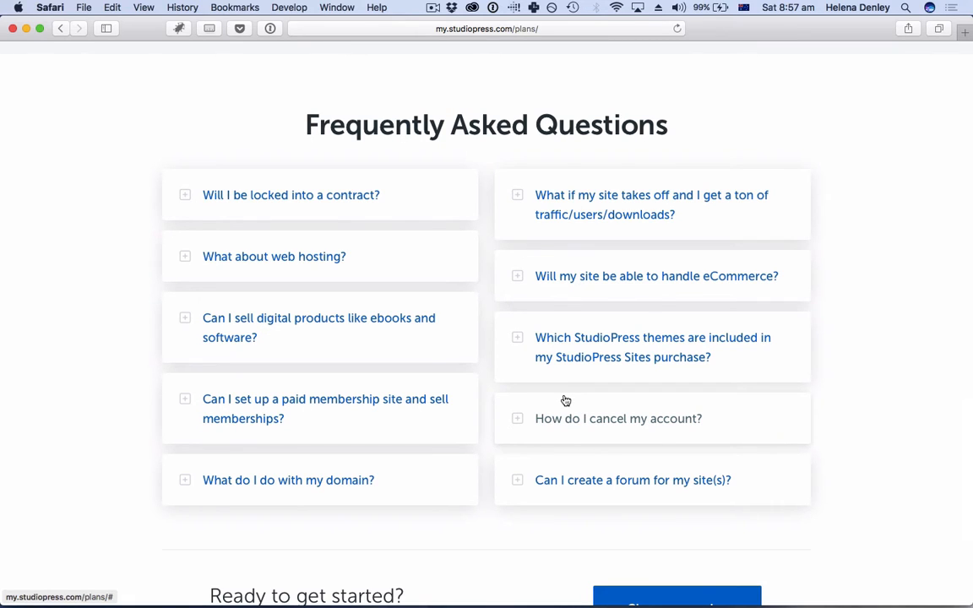
scroll(565, 400, down, 3)
scroll(565, 400, up, 6)
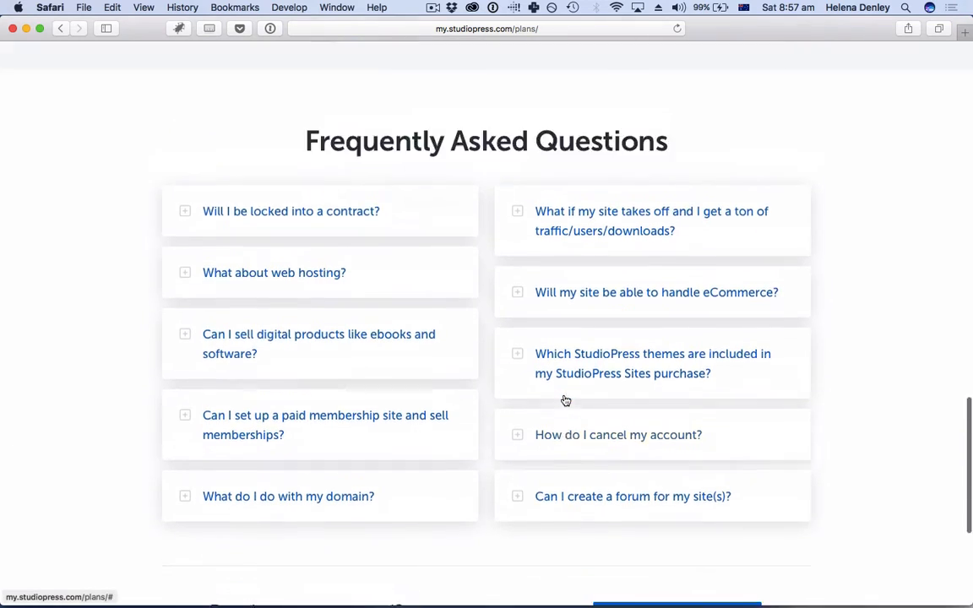
scroll(565, 400, up, 15)
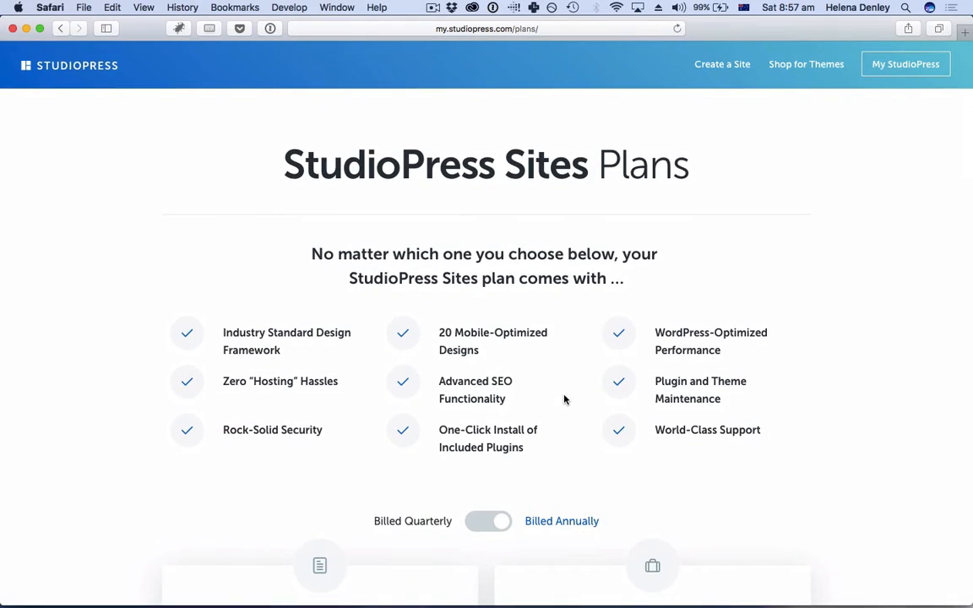
scroll(565, 399, down, 6)
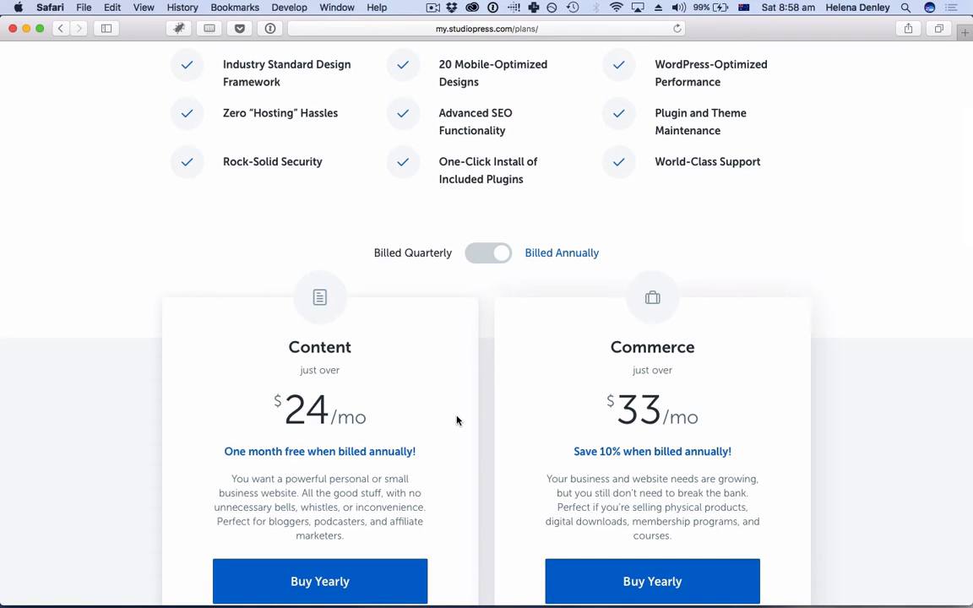
scroll(89, 446, down, 3)
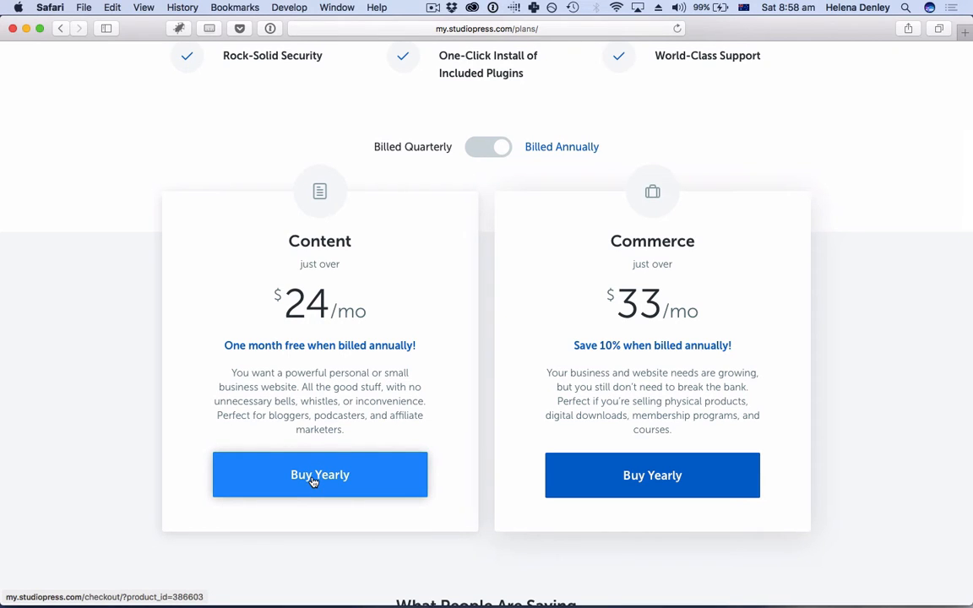
- Buy the Content plan with yearly billing and reach the $297.00 thank-you page
click(312, 479)
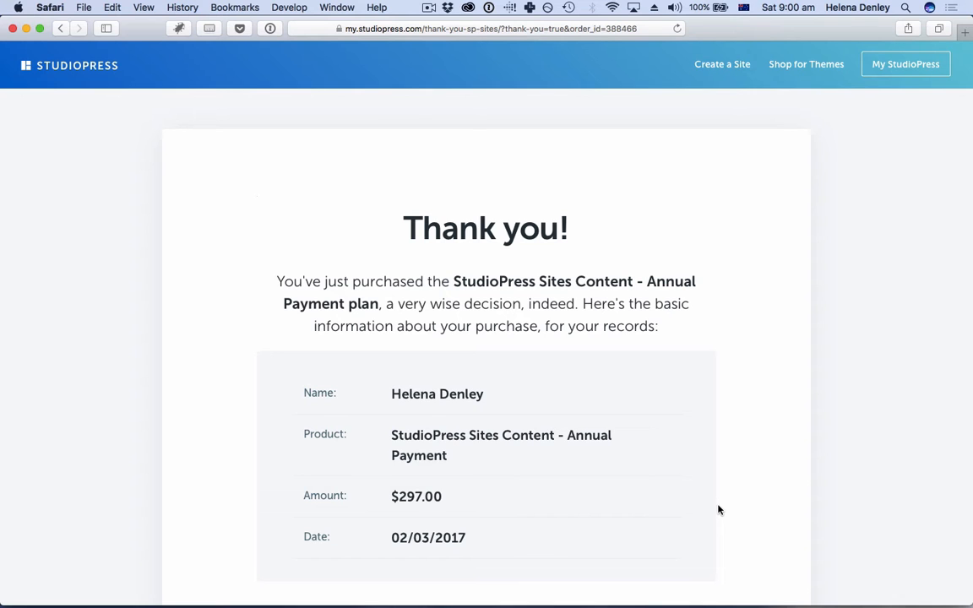
scroll(718, 509, down, 3)
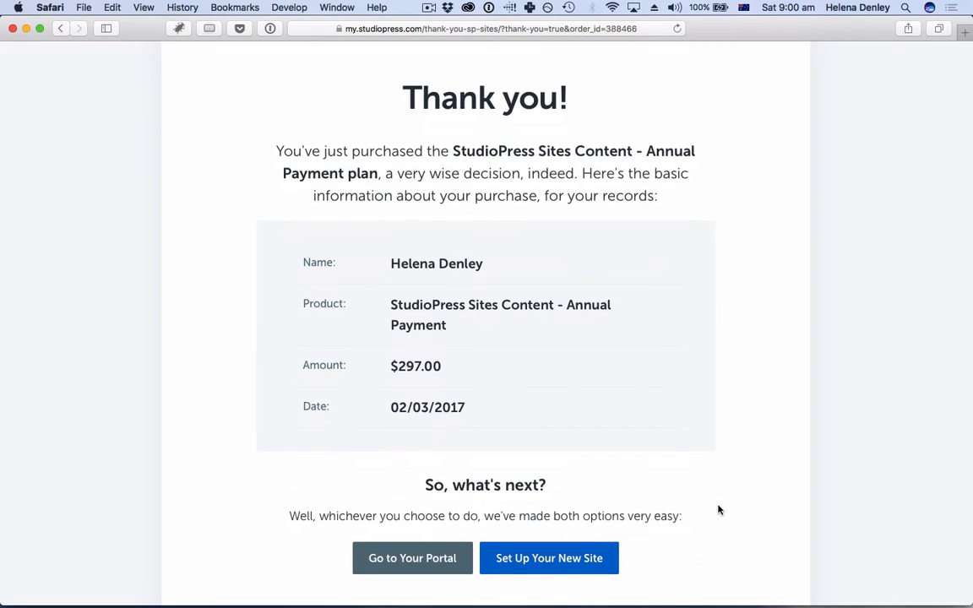
scroll(719, 510, down, 1)
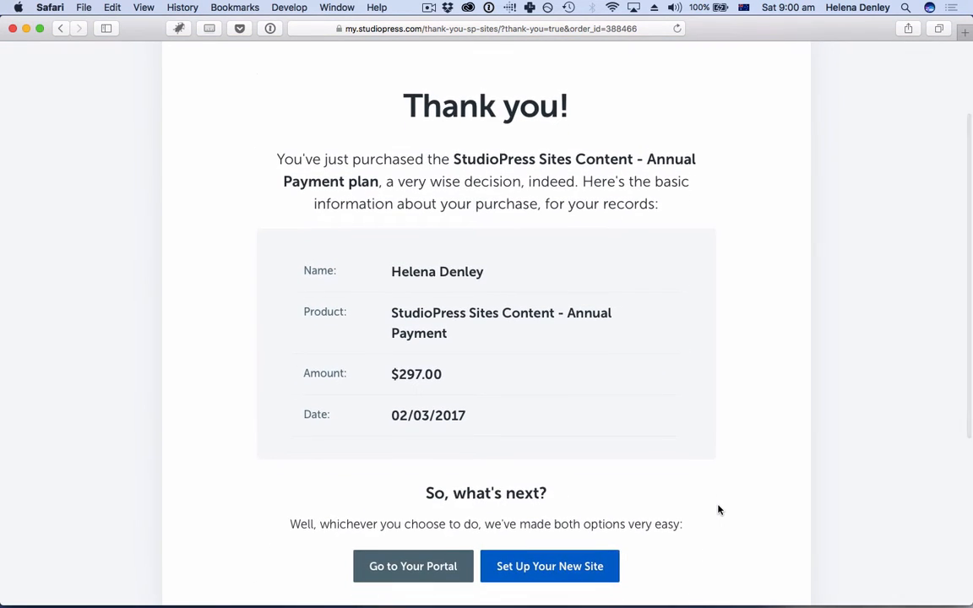
- Take an area screenshot of the Content - Annual Payment purchase confirmation details
key(super+shift+4)
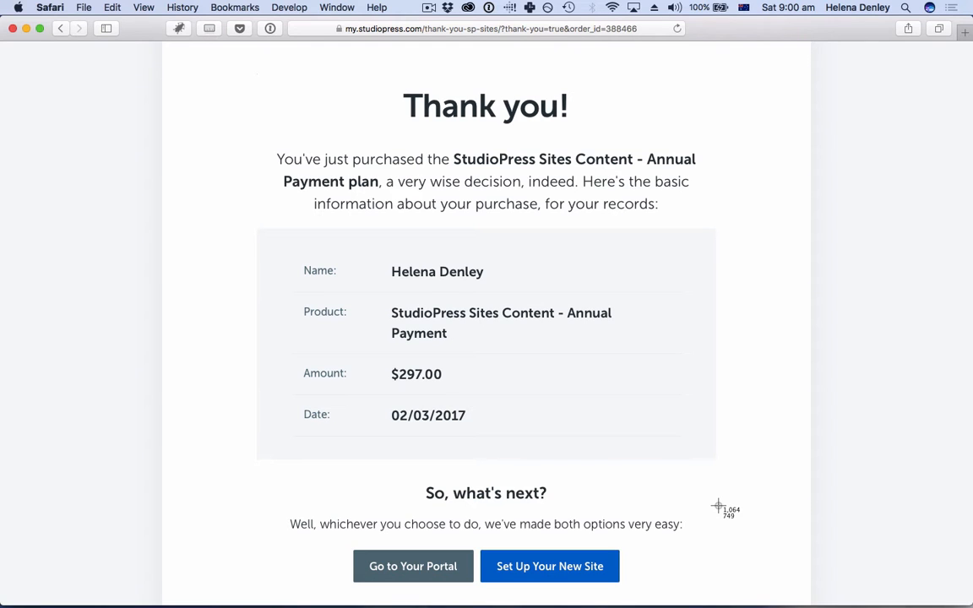
drag(171, 49, 763, 603)
scroll(766, 491, down, 3)
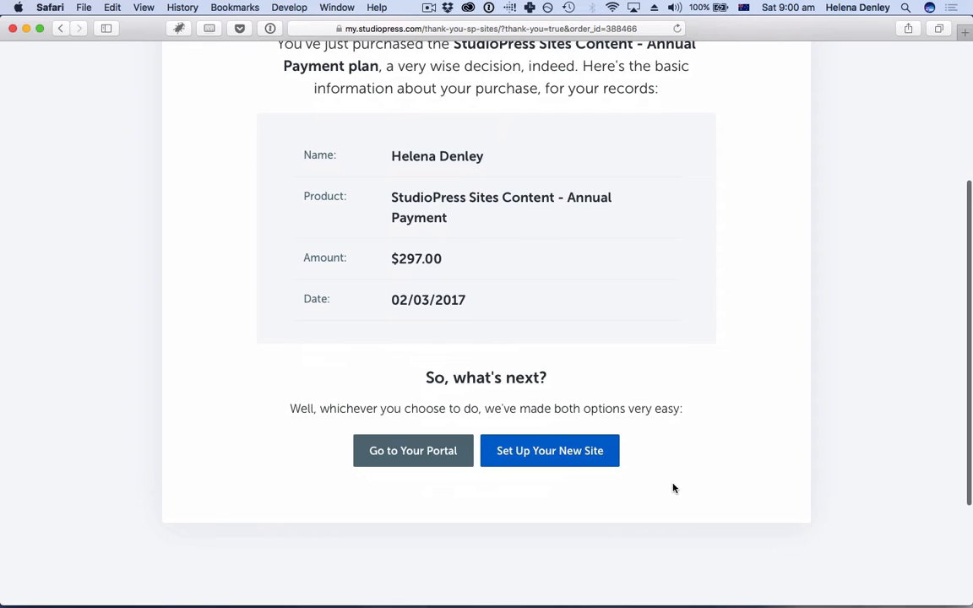
- Start the new site setup and read the Domain Name, Site Name and Username tips
click(538, 457)
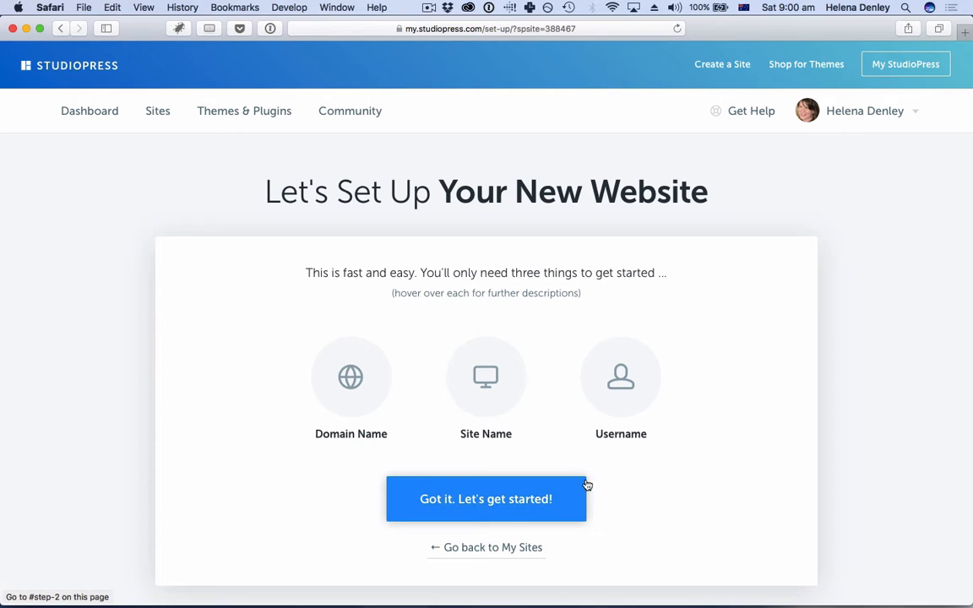
mouse_move(351, 402)
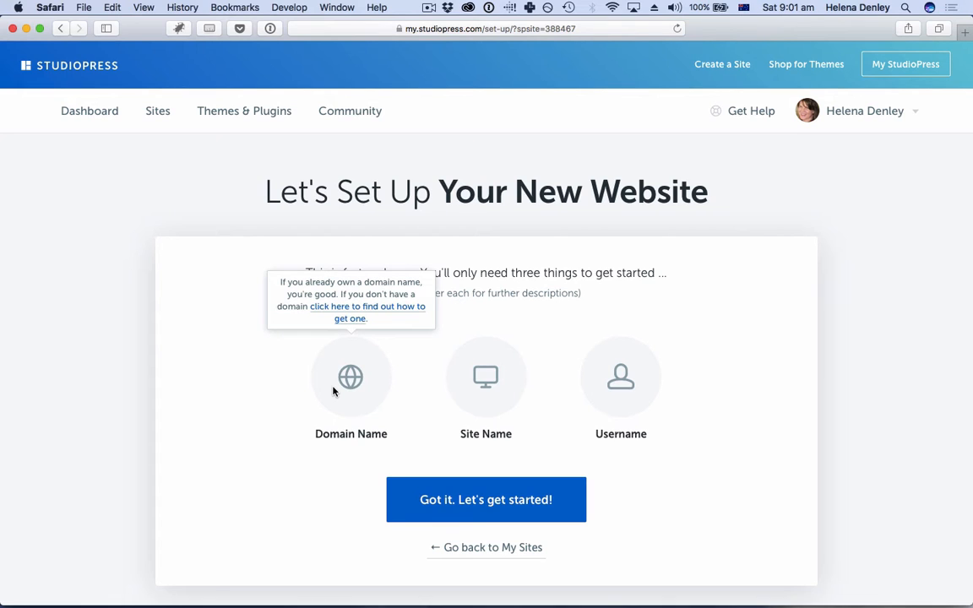
mouse_move(475, 393)
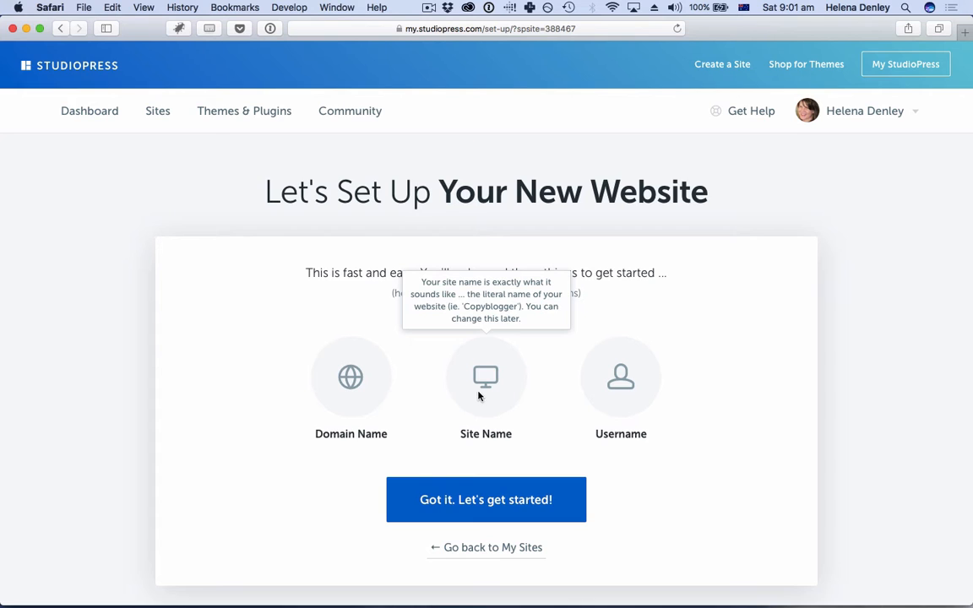
mouse_move(629, 396)
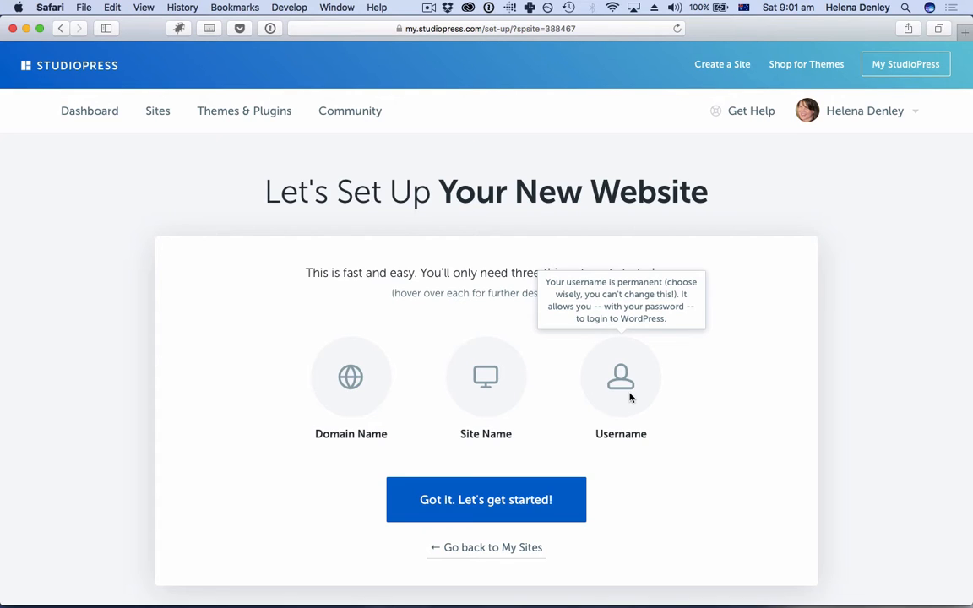
- Enter the domain everydayhomeopathy.com in the site information form, removing the stray space
click(475, 504)
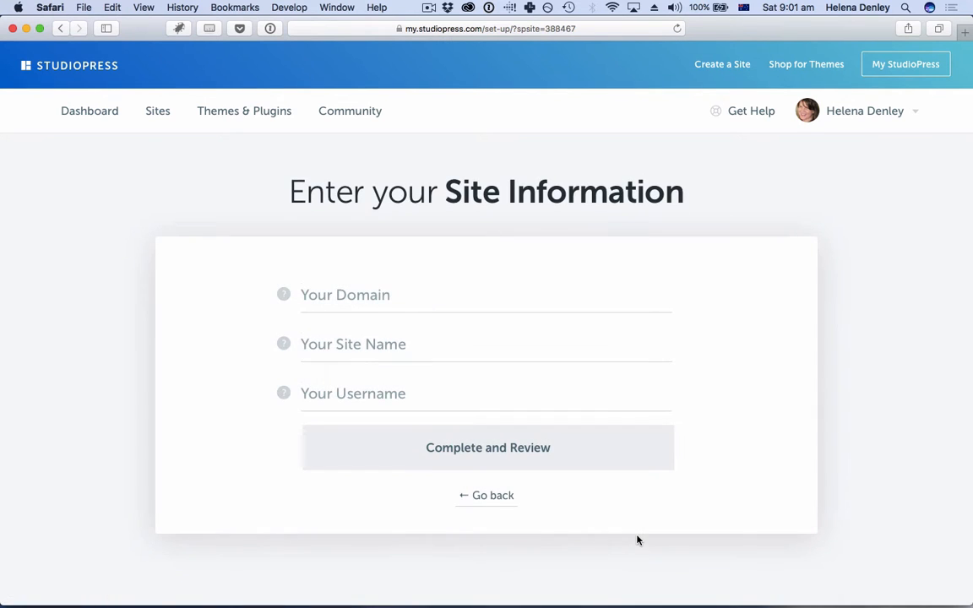
click(348, 295)
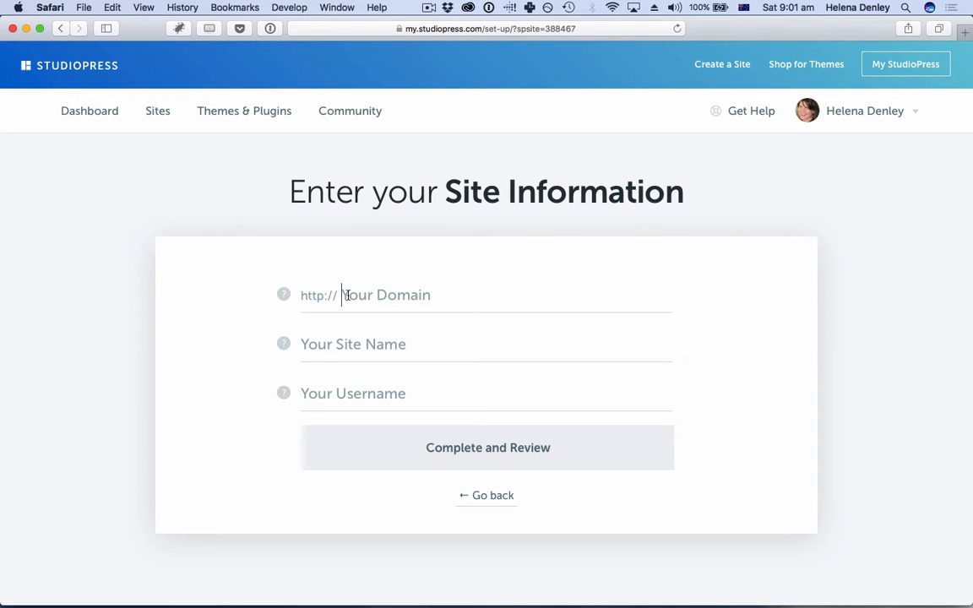
text(everydayhomeopathy)
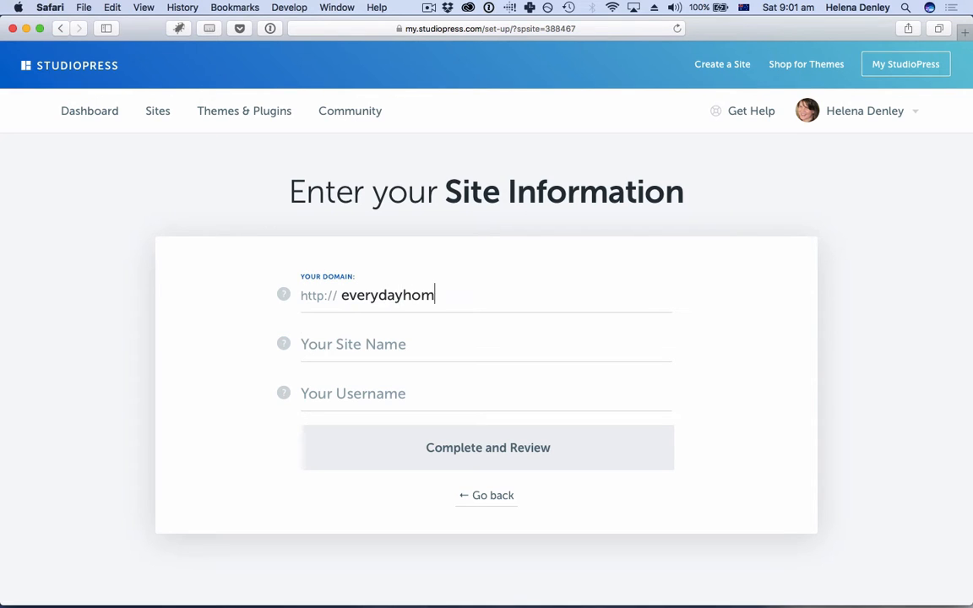
text(m)
key(Tab)
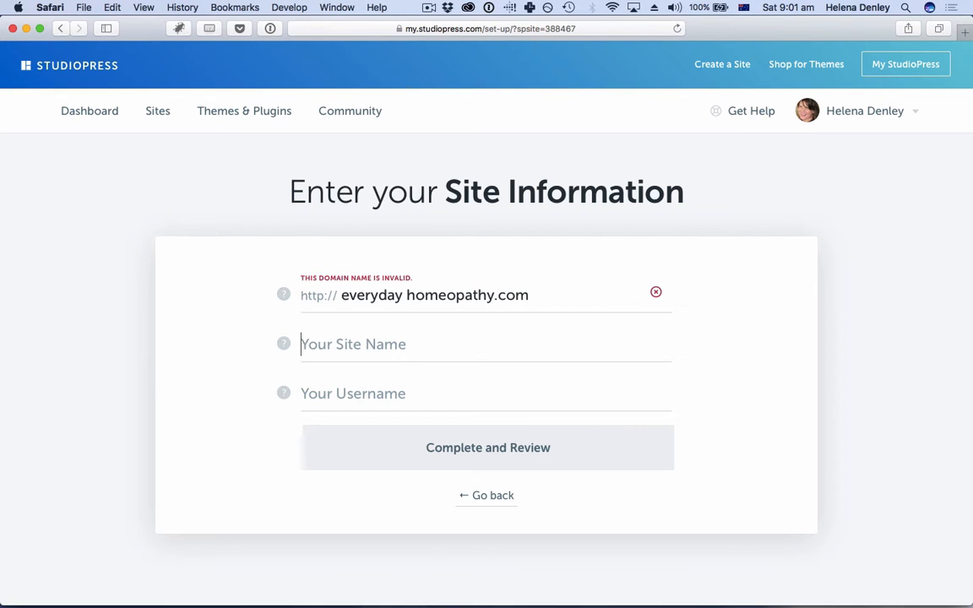
click(405, 294)
key(BackSpace)
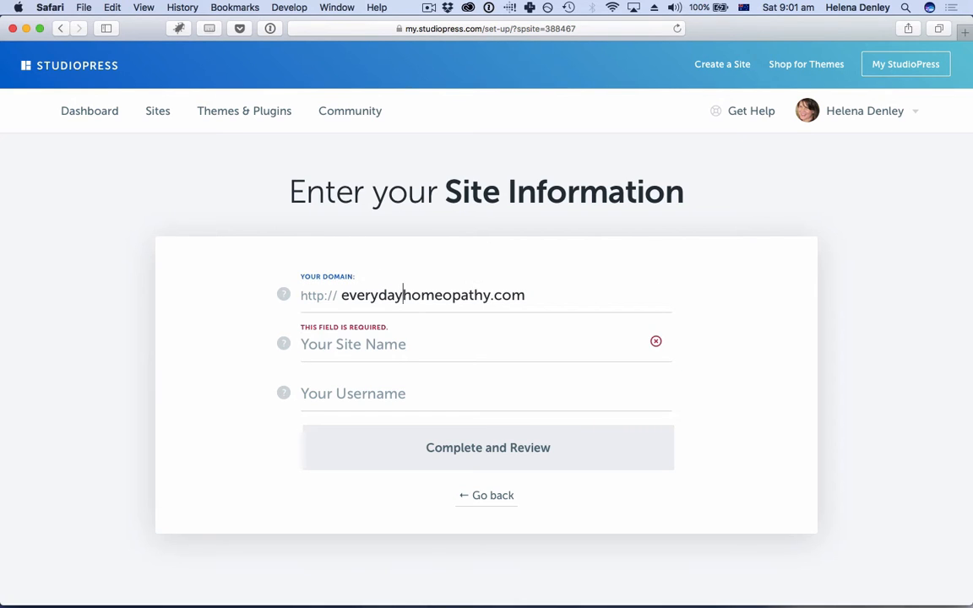
- Enter the site name 'Everyday Homeopathy', fixing the typo, and fill in the chosen username
click(370, 349)
text(Everyday Homeopaty)
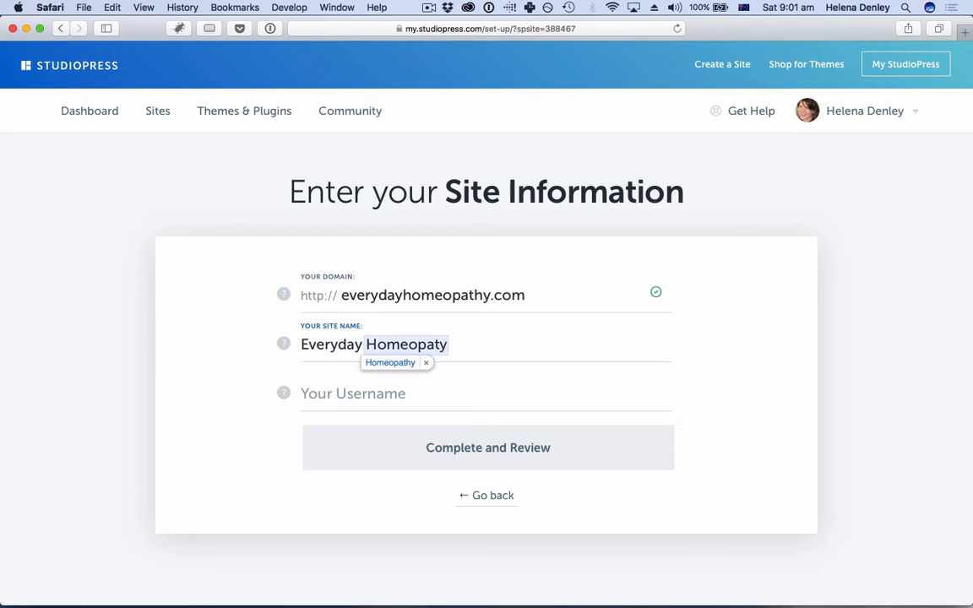
key(BackSpace)
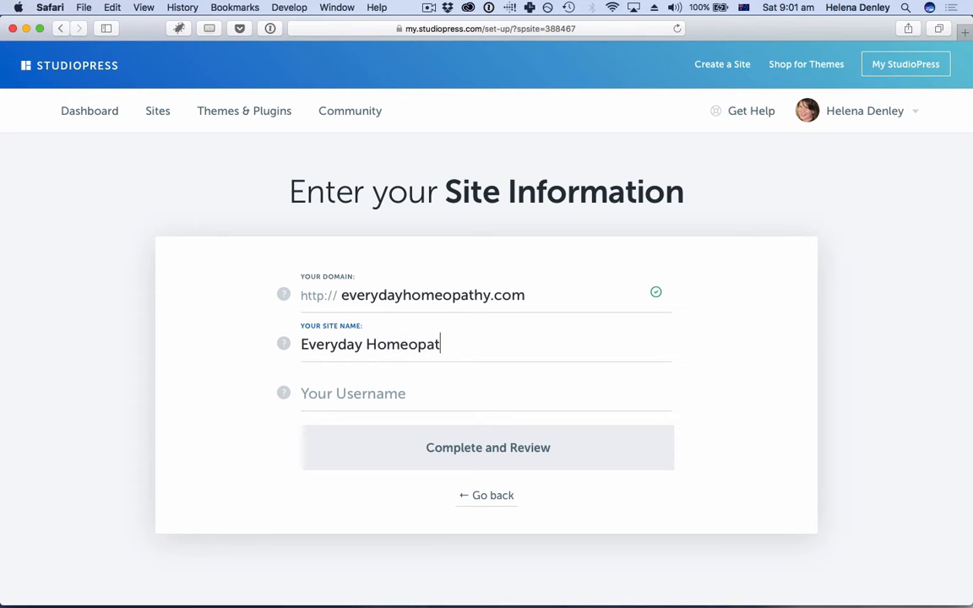
text(hy)
click(360, 392)
text(homeopathyrules)
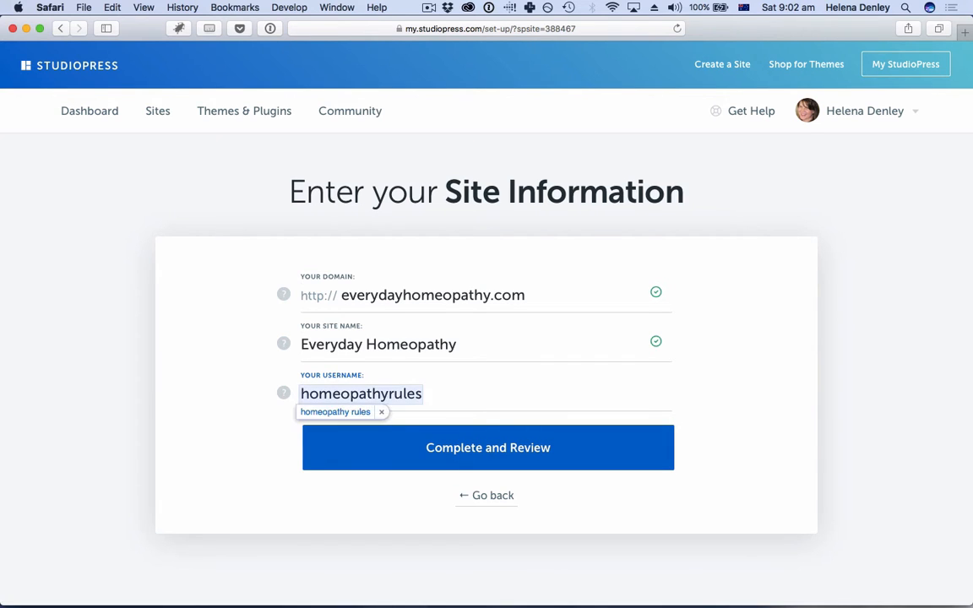
click(381, 413)
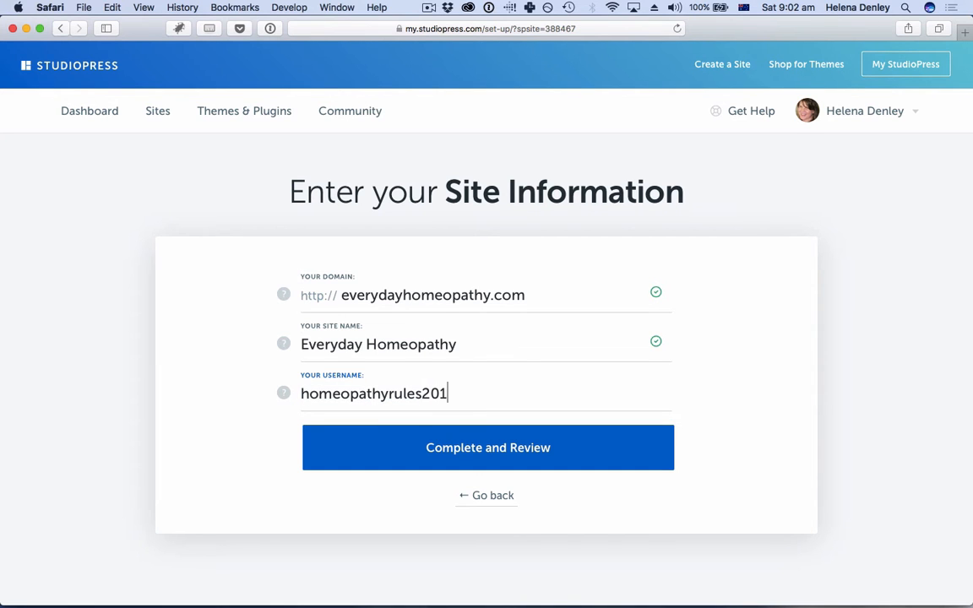
- Submit the site details with Complete and Review to reach the Almost there! page
click(457, 453)
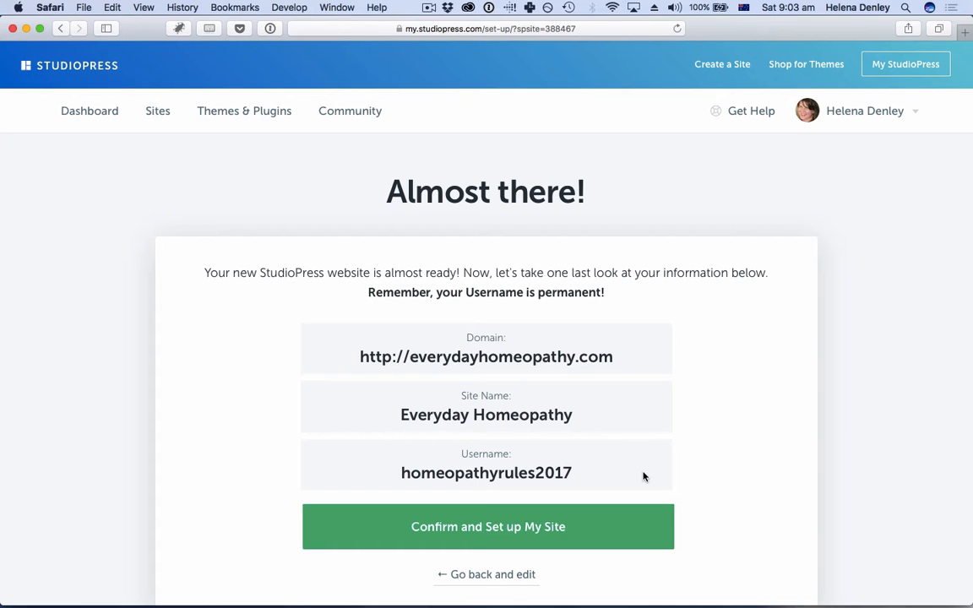
- Confirm and set up the everydayhomeopathy.com site, then scroll the Success page
click(499, 539)
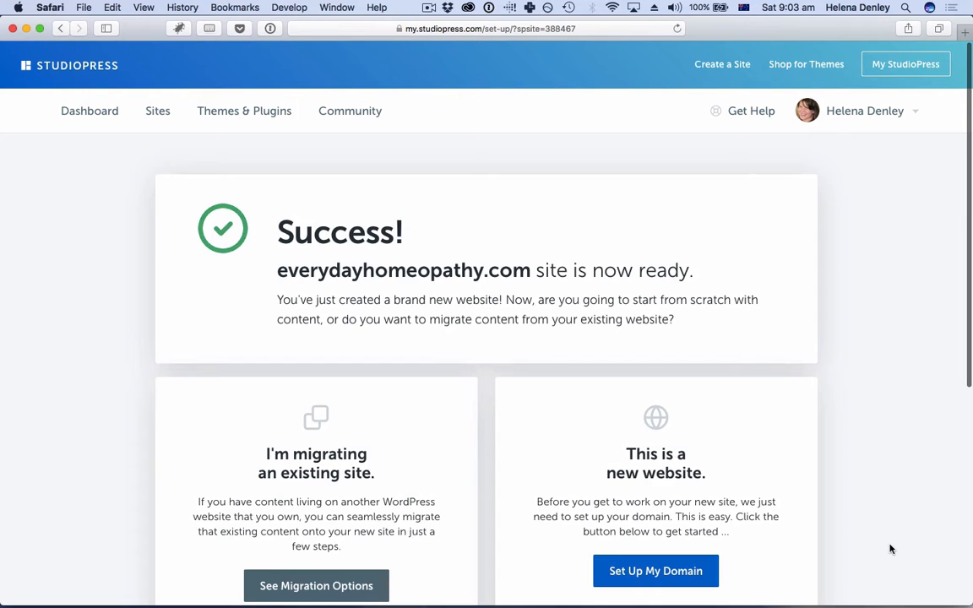
scroll(890, 549, down, 3)
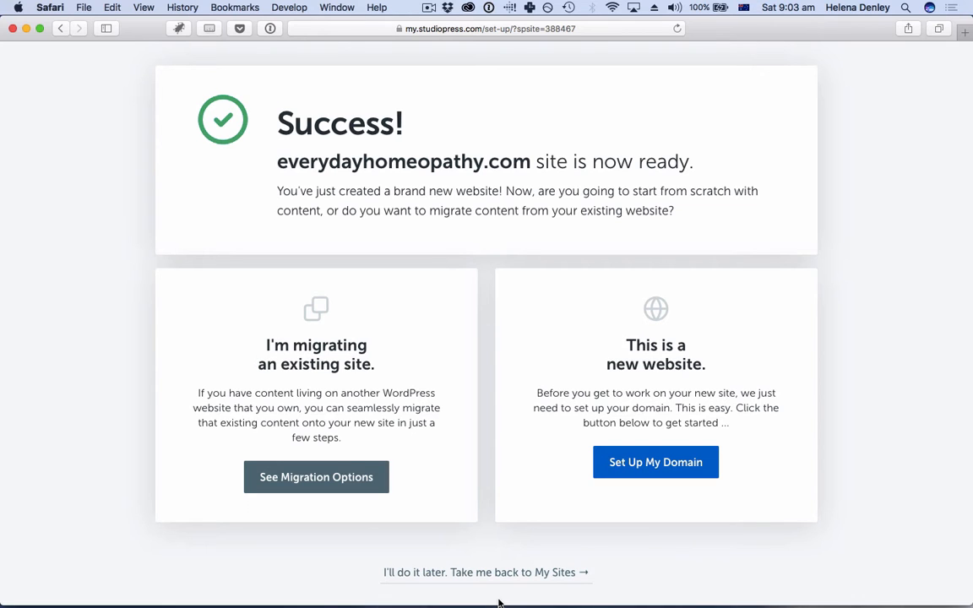
click(304, 476)
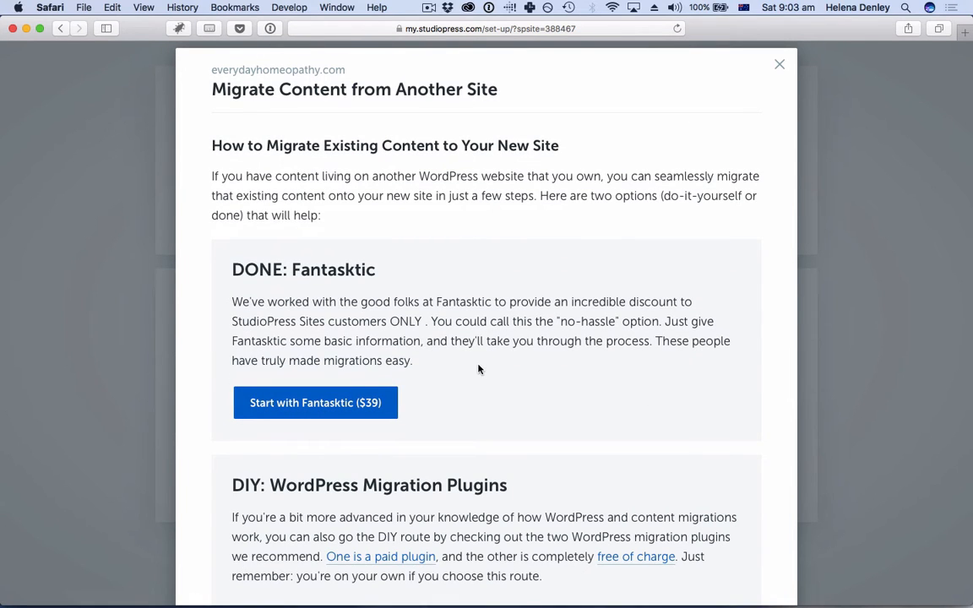
scroll(478, 369, down, 2)
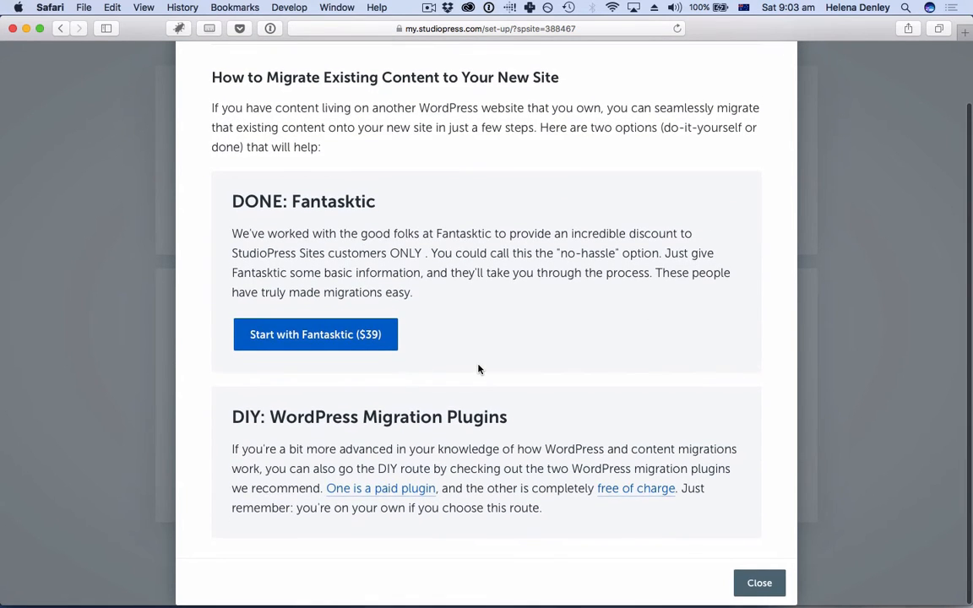
scroll(478, 369, up, 2)
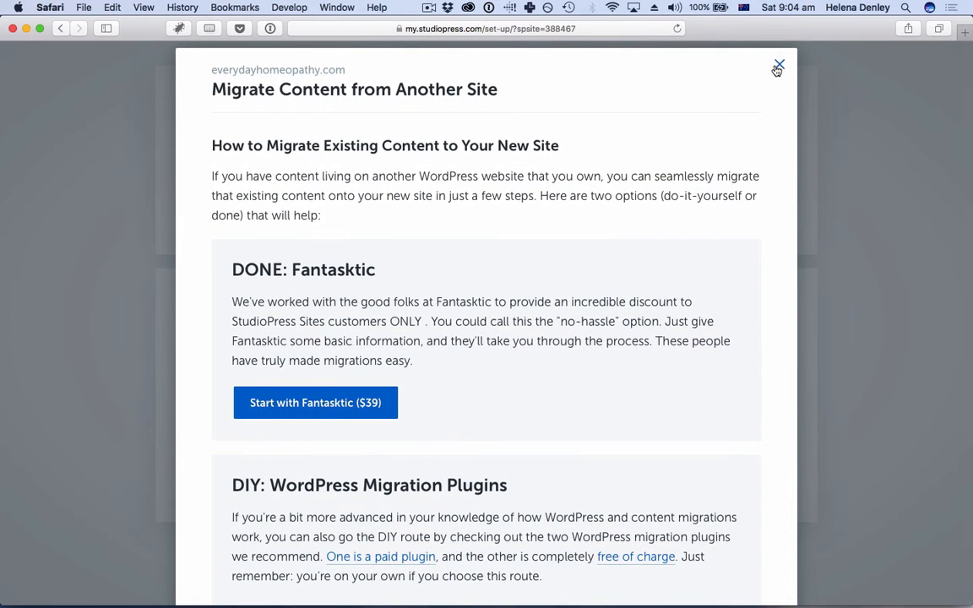
click(778, 68)
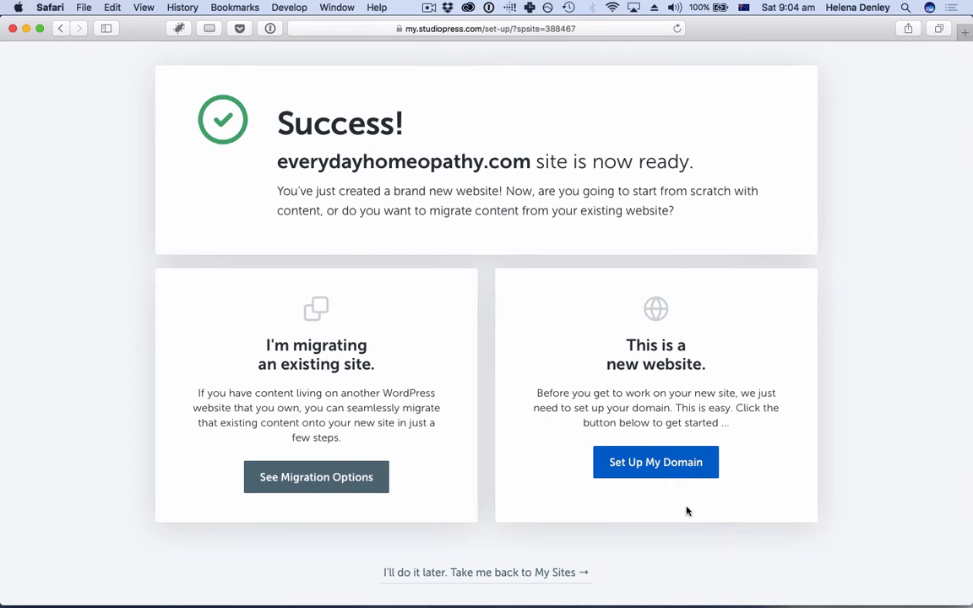
click(651, 463)
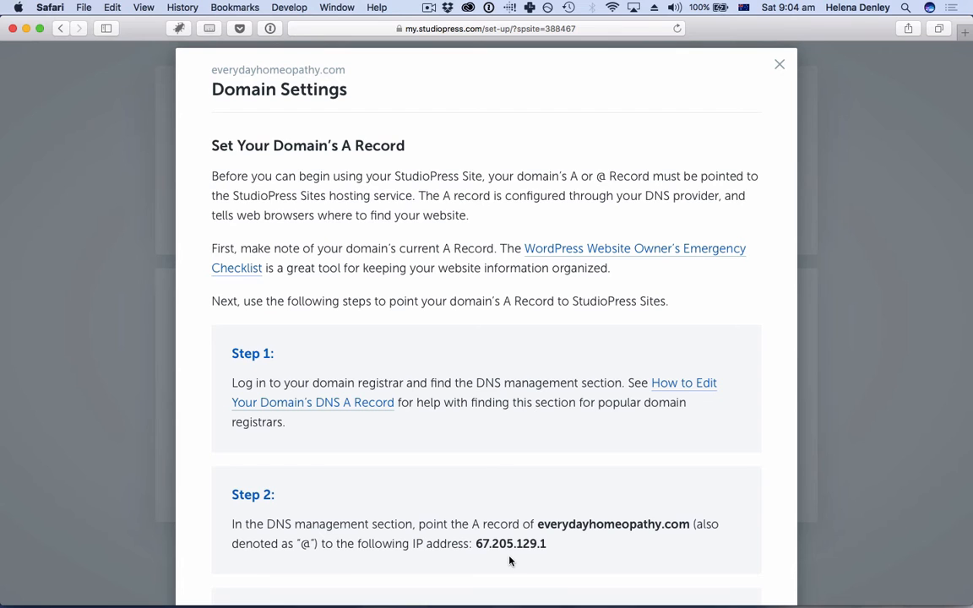
- Scroll to Step 3 of the Domain Settings A-record instructions, then close the dialog
scroll(509, 559, down, 5)
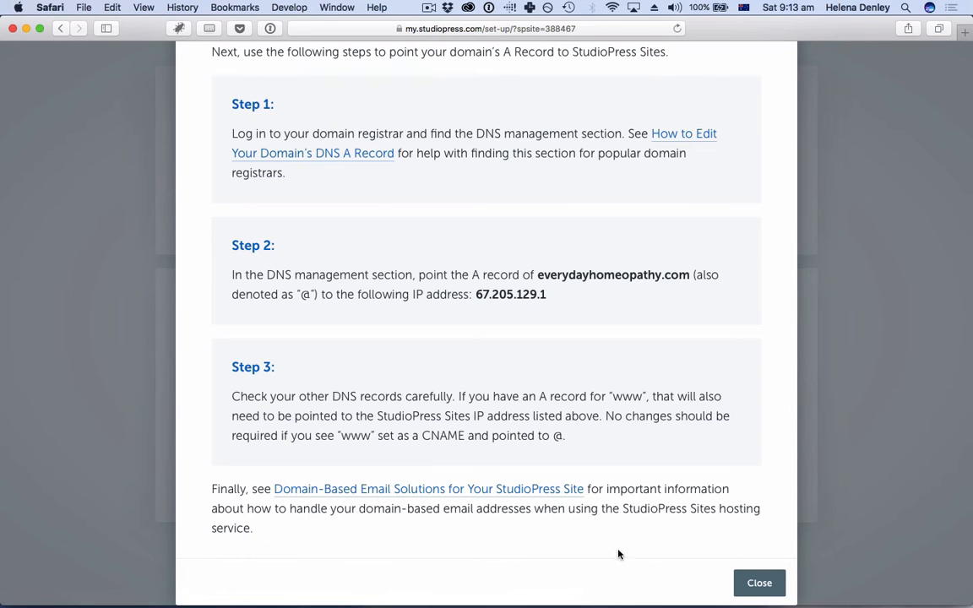
click(762, 582)
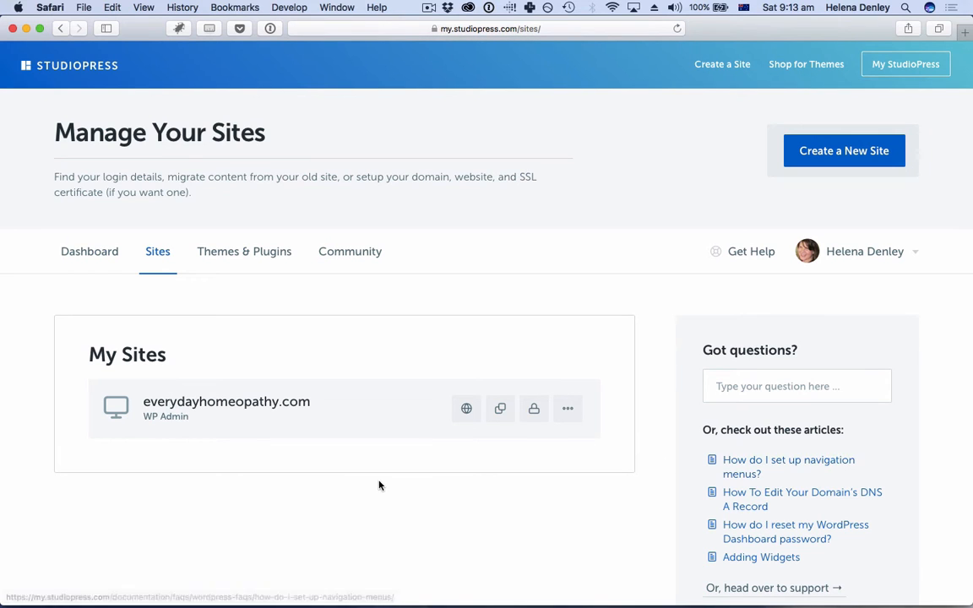
- Preview everydayhomeopathy.com in a new tab, then return to Manage Your Sites and open its ... menu
click(169, 409)
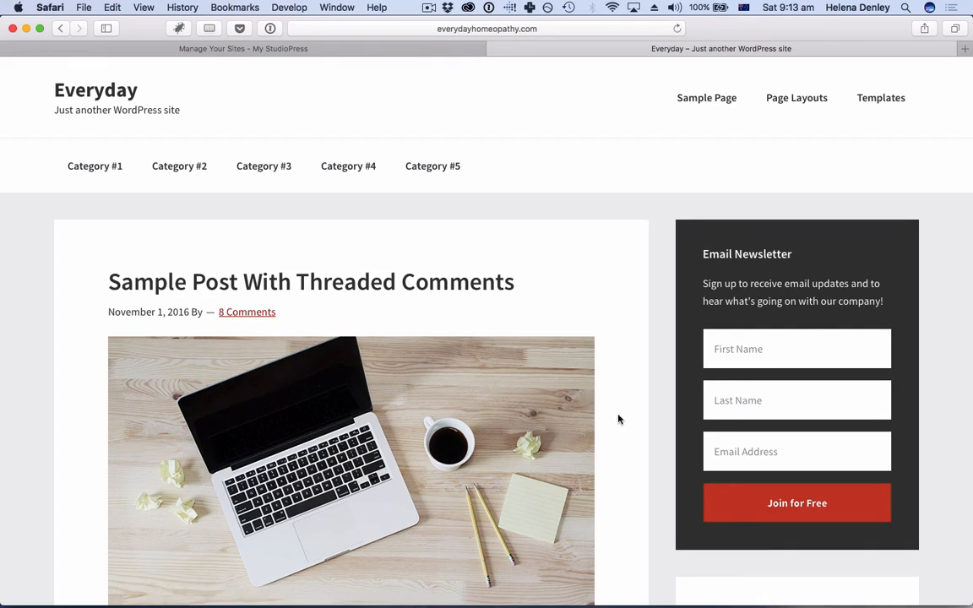
scroll(676, 422, down, 5)
scroll(676, 422, down, 15)
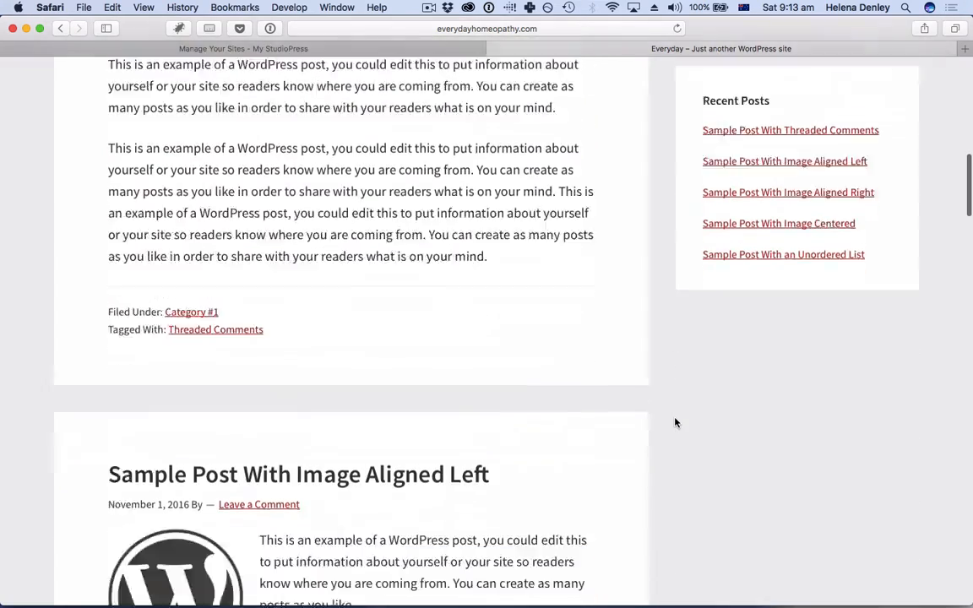
scroll(676, 422, down, 5)
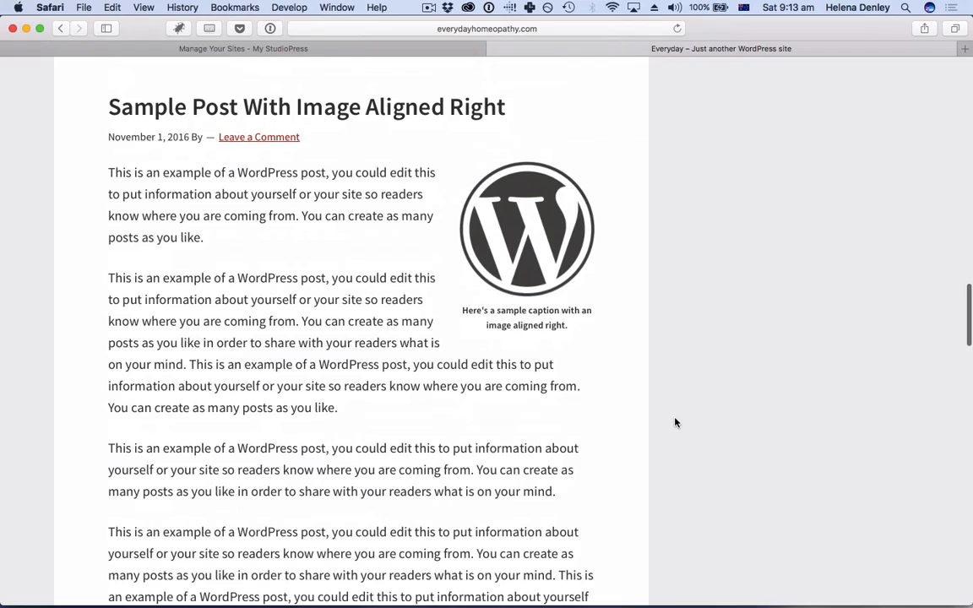
scroll(676, 422, up, 20)
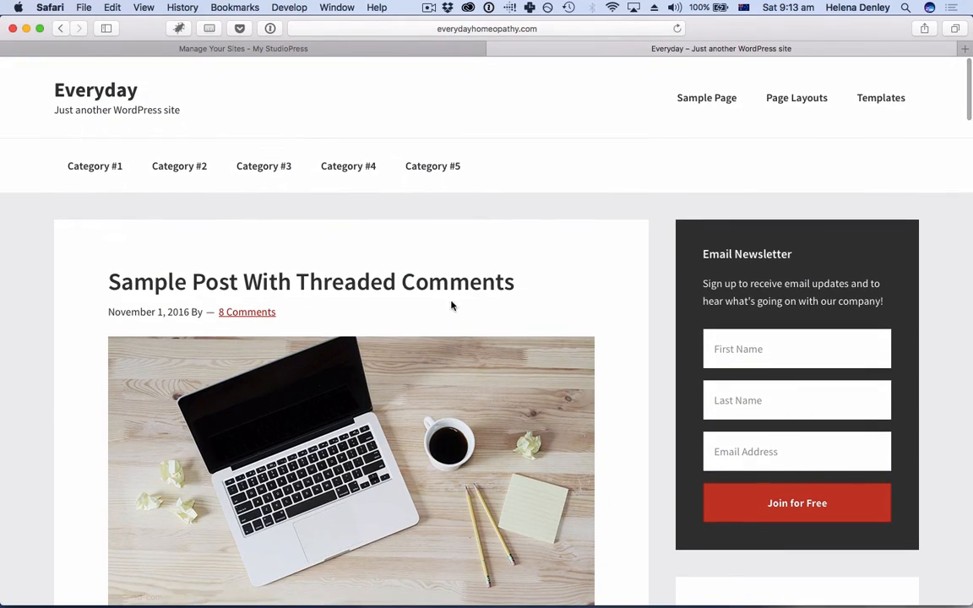
click(199, 51)
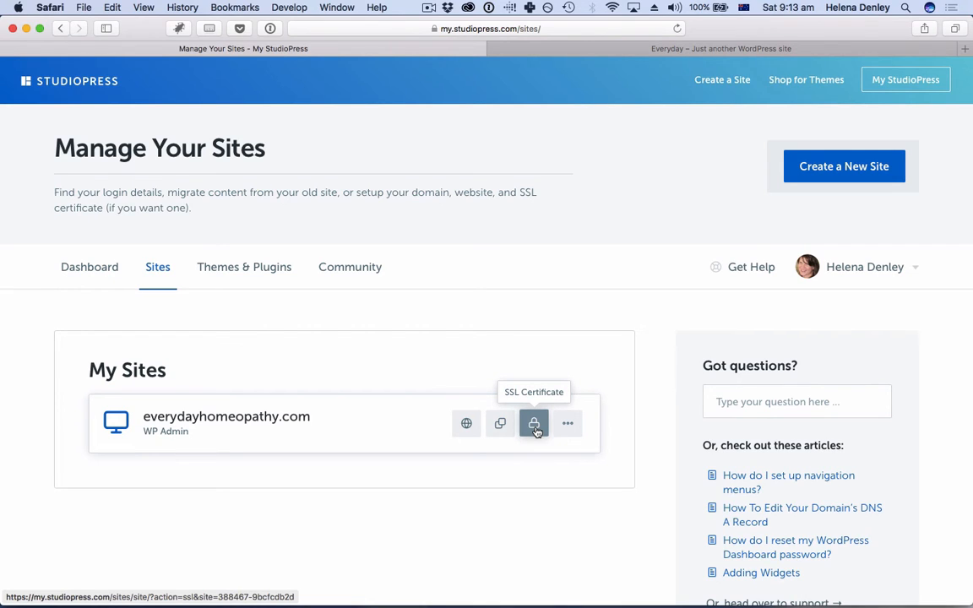
click(564, 426)
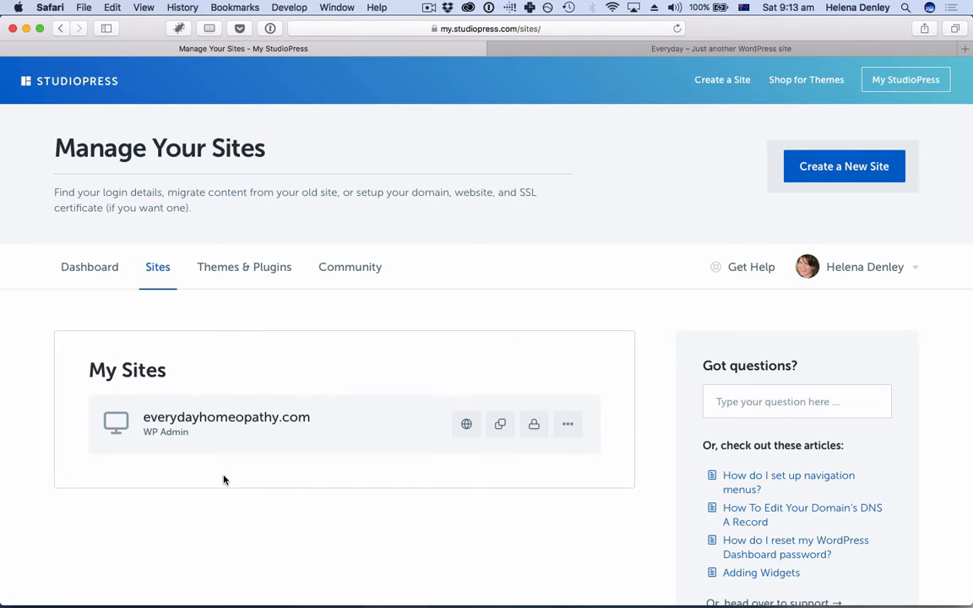
- Open the site's WP Admin login and request a password reset link for the admin username
click(161, 432)
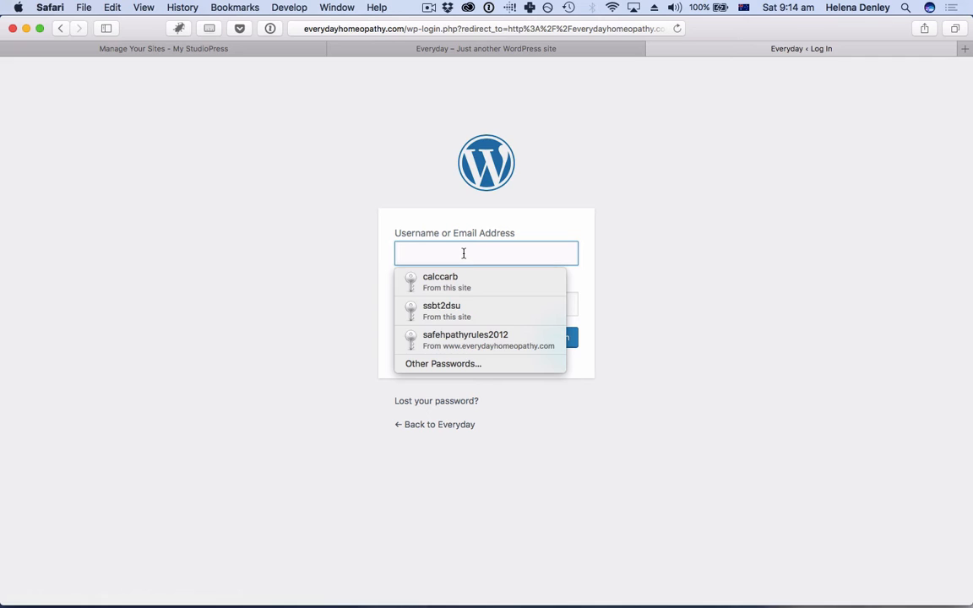
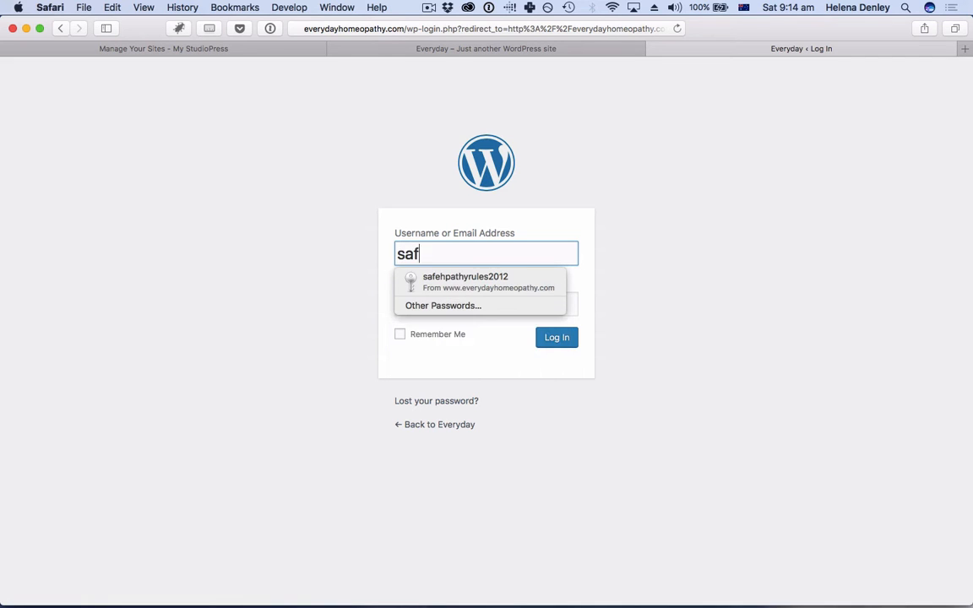
key(BackSpace)
key(BackSpace)
key(BackSpace)
key(BackSpace)
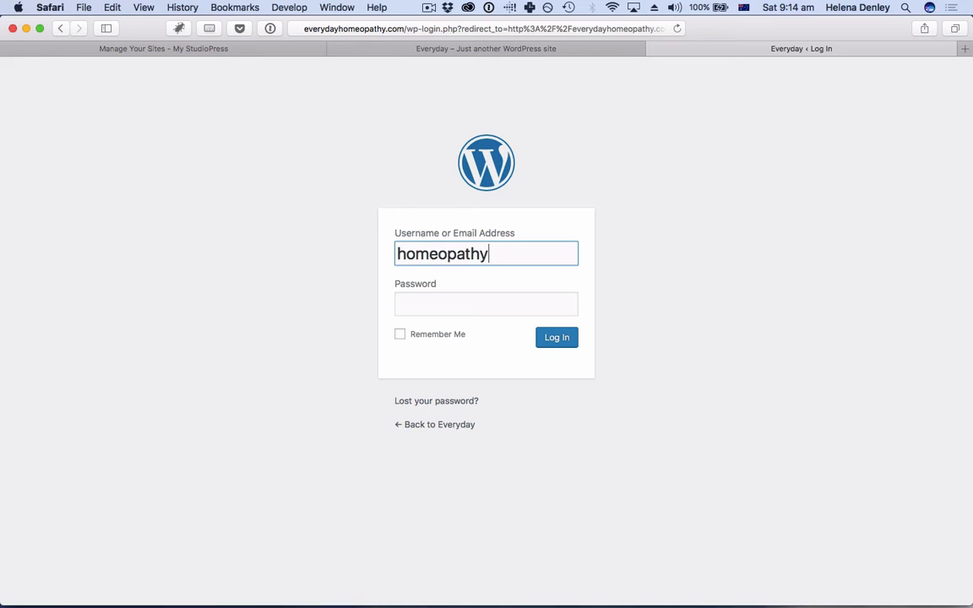
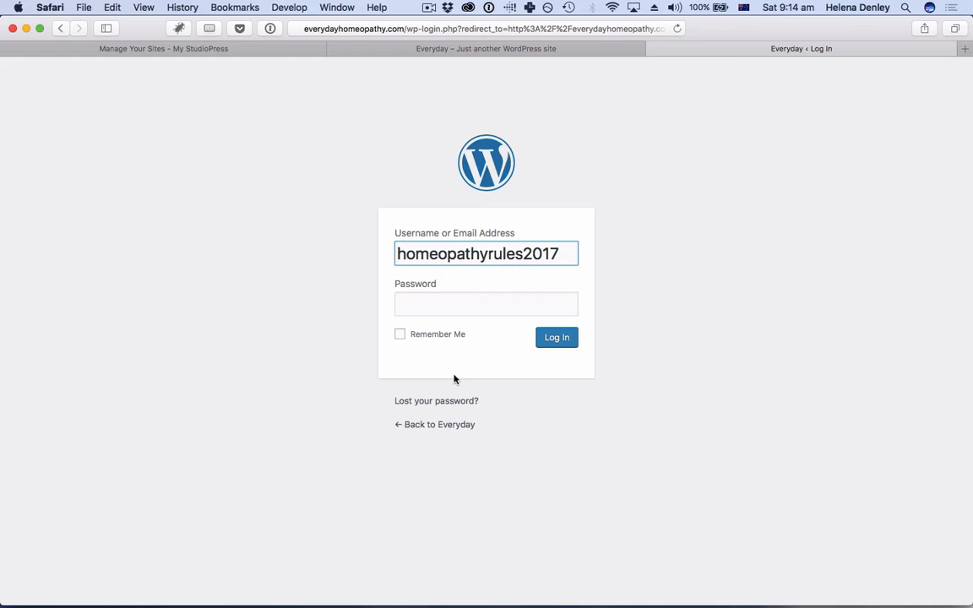
click(437, 402)
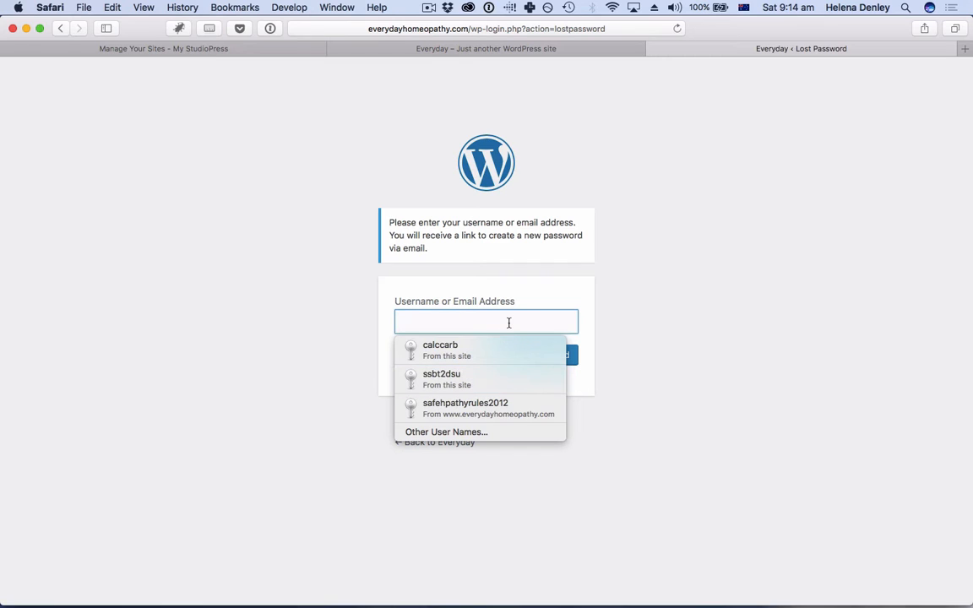
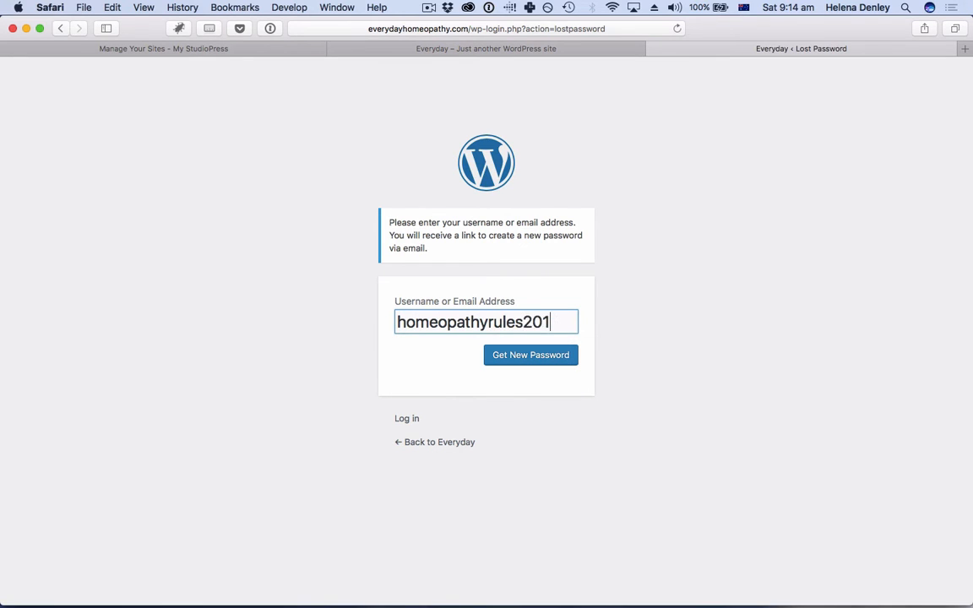
click(517, 359)
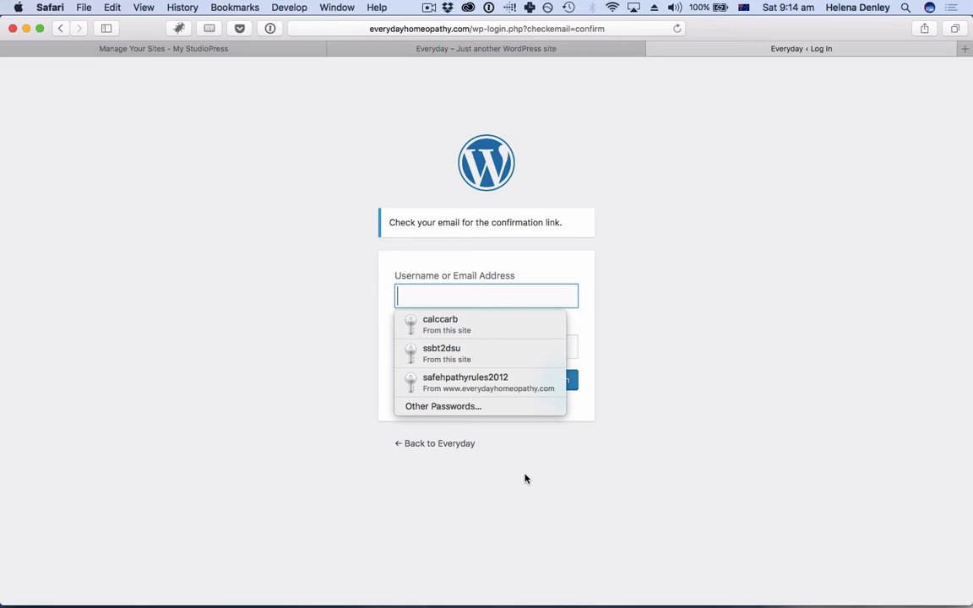
- Open Gmail in a new tab and read the 'Welcome to StudioPress Sites!' email
click(524, 479)
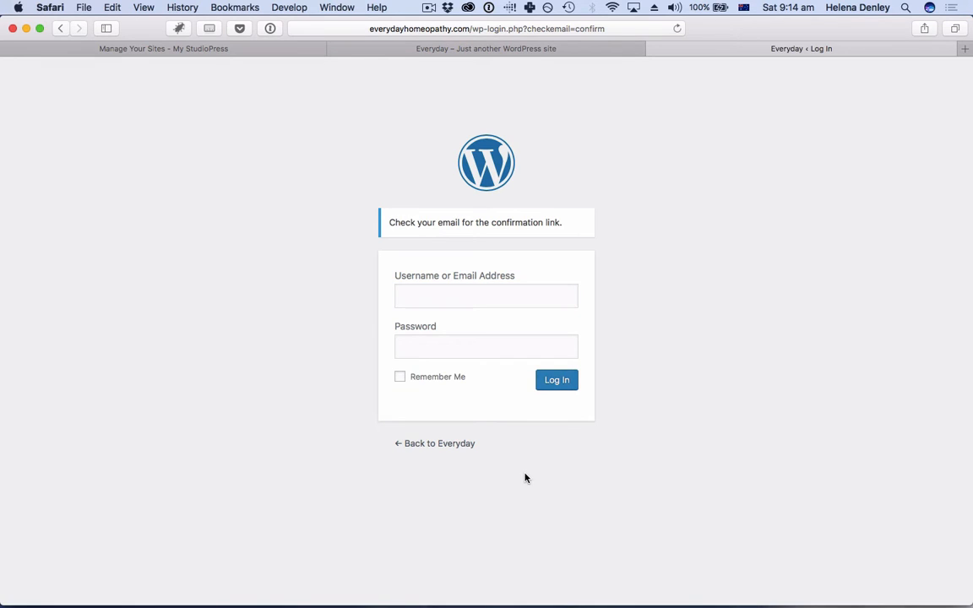
key(super+t)
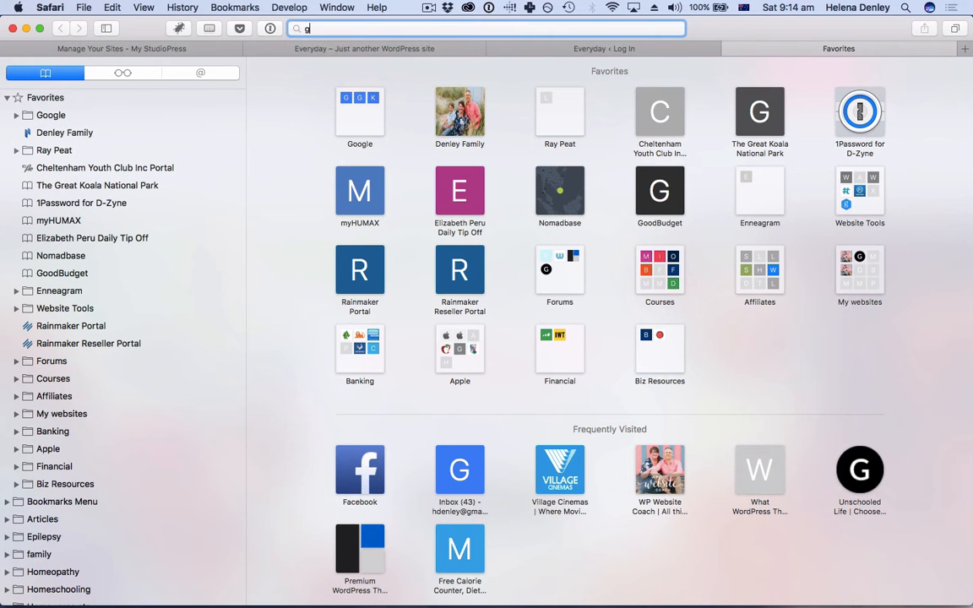
text(g)
key(Return)
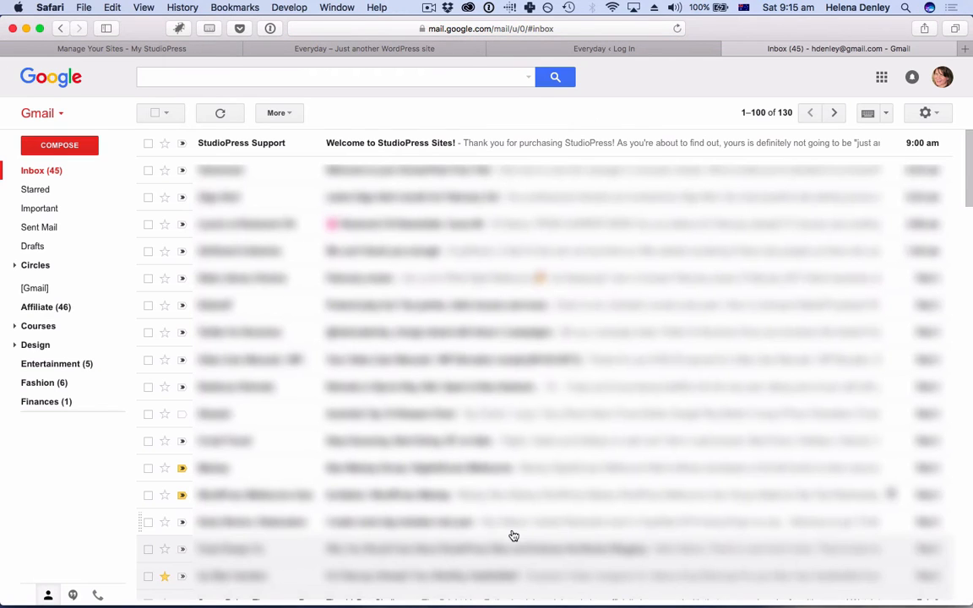
click(377, 151)
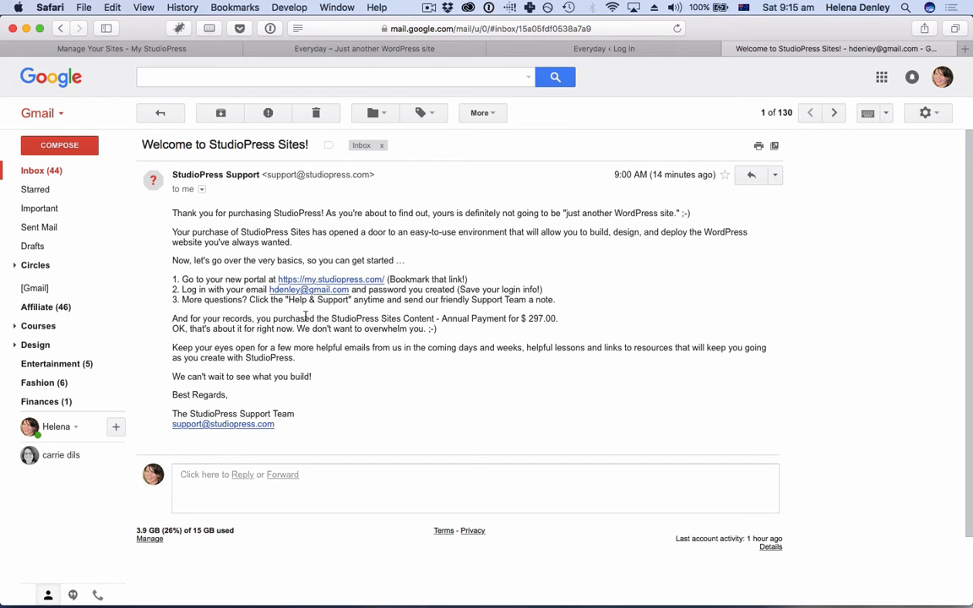
- Return to the Gmail inbox, check the WordPress login tab, and refresh for new mail
click(160, 113)
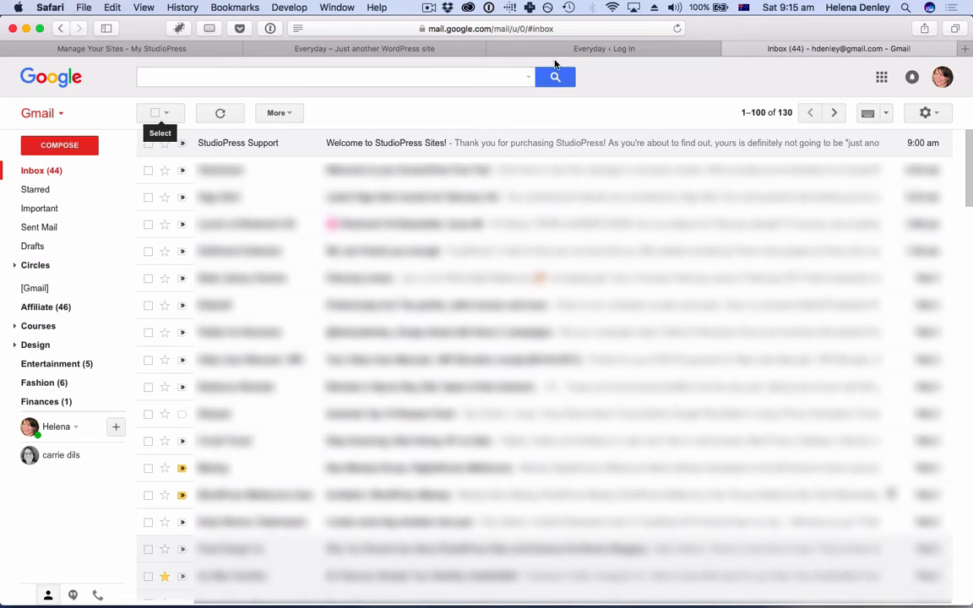
click(579, 49)
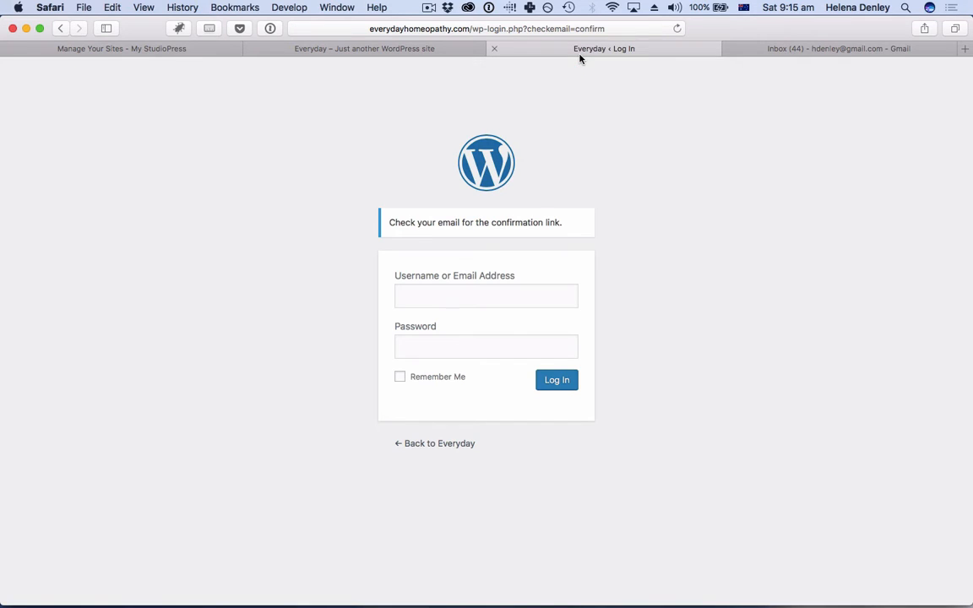
click(771, 49)
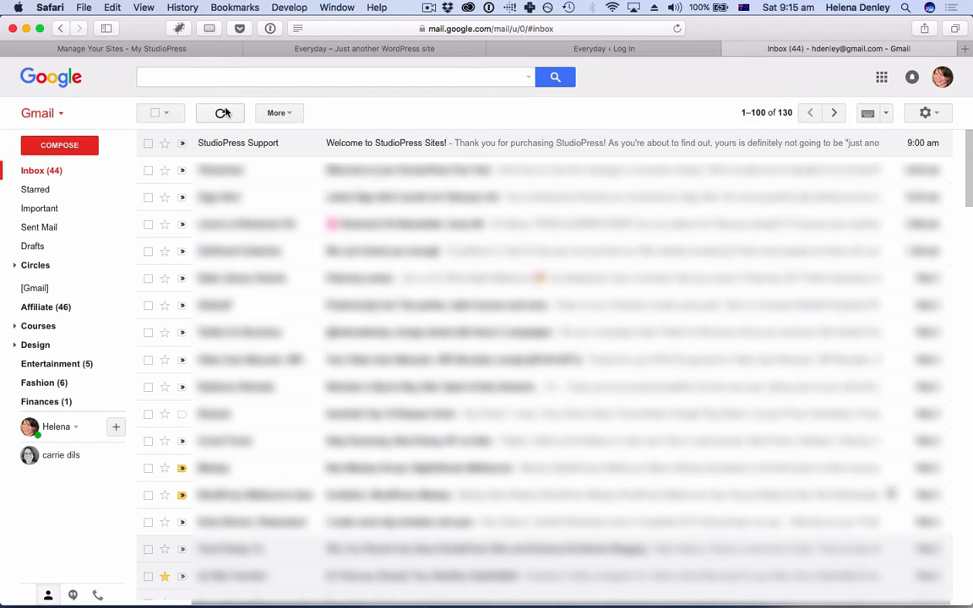
click(222, 113)
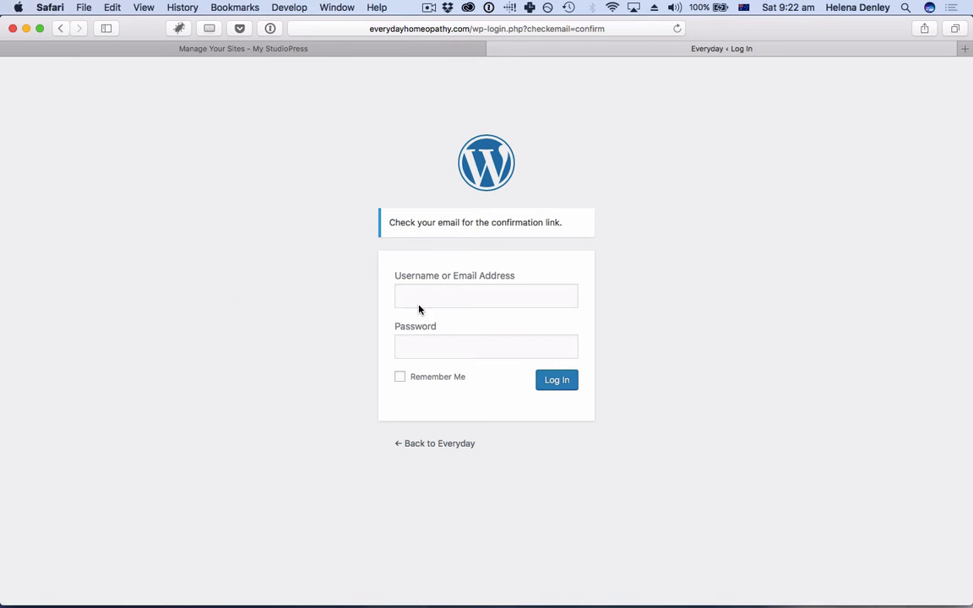
- Sign in to the Everyday site's WordPress dashboard with the saved Safari login
click(476, 286)
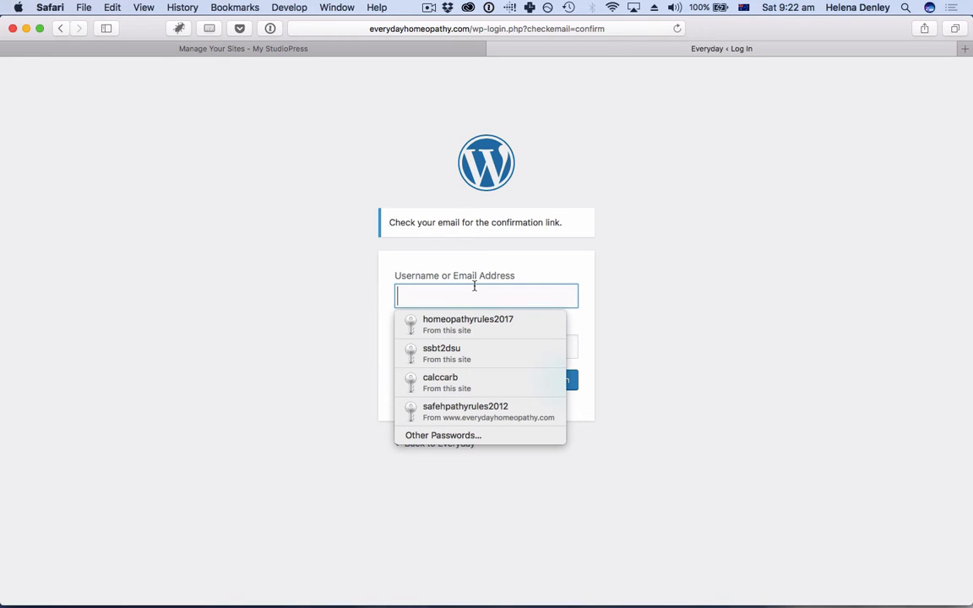
click(478, 321)
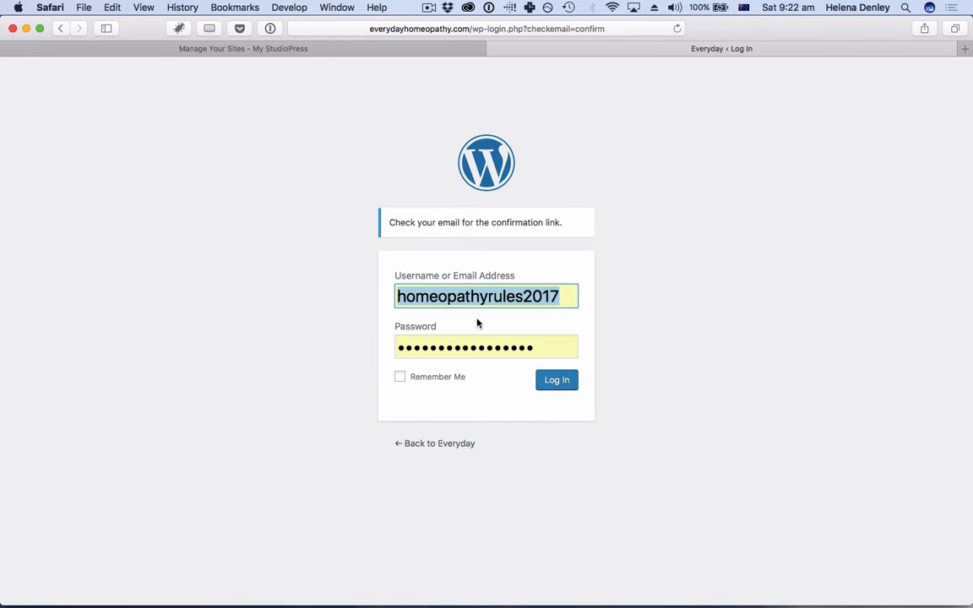
click(557, 381)
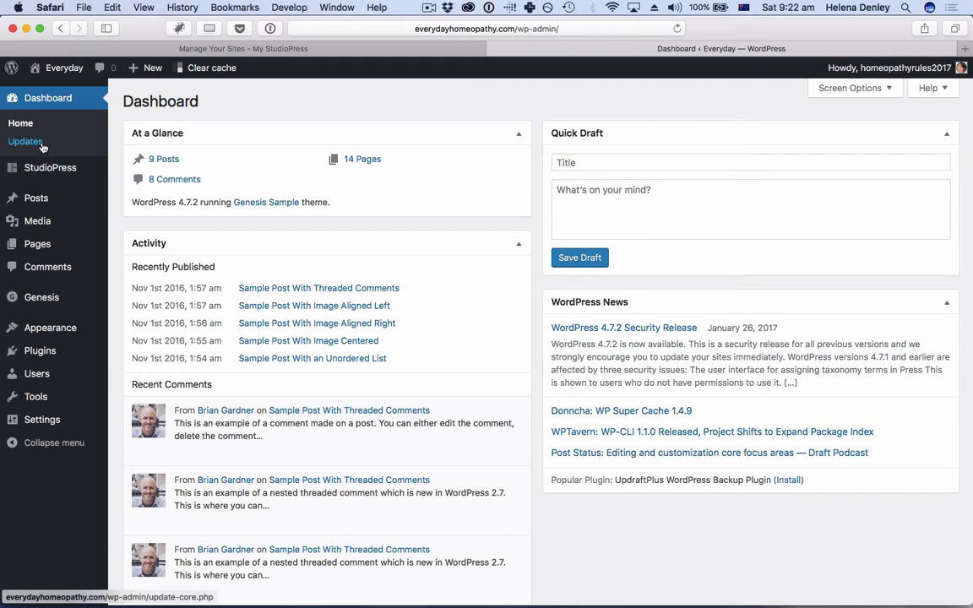
- Go to Settings > General for everydayhomeopathy.com
mouse_move(64, 67)
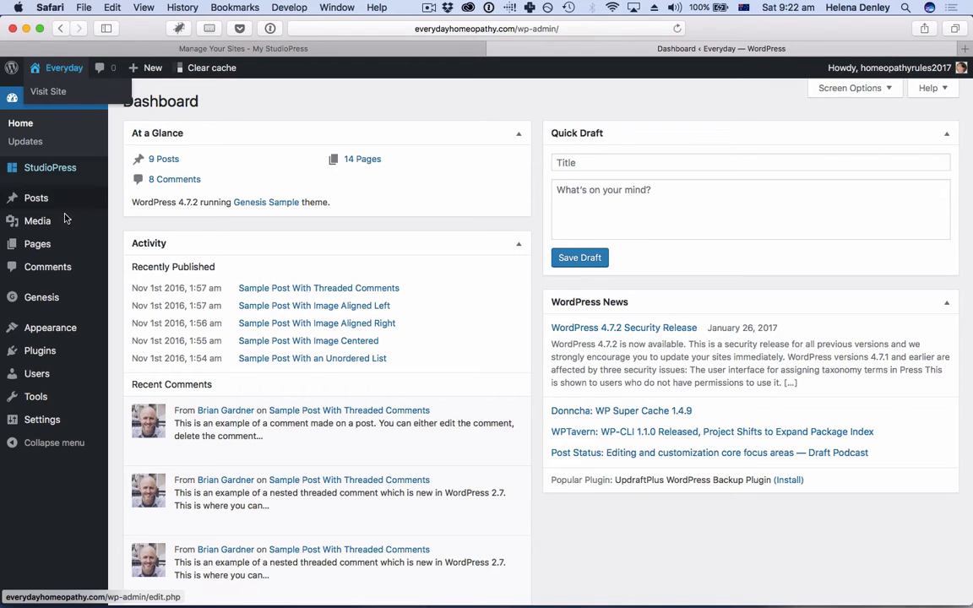
mouse_move(72, 332)
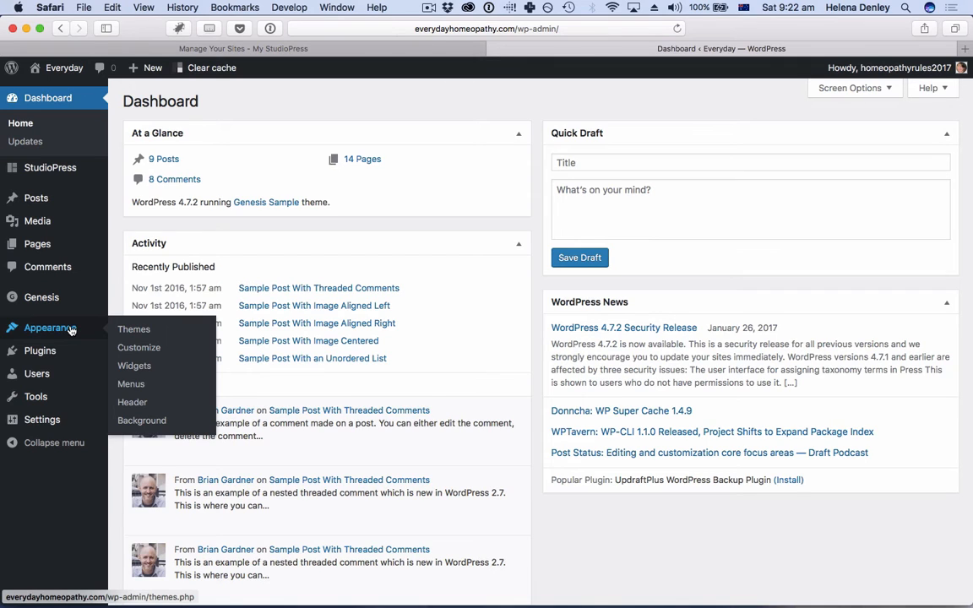
mouse_move(59, 420)
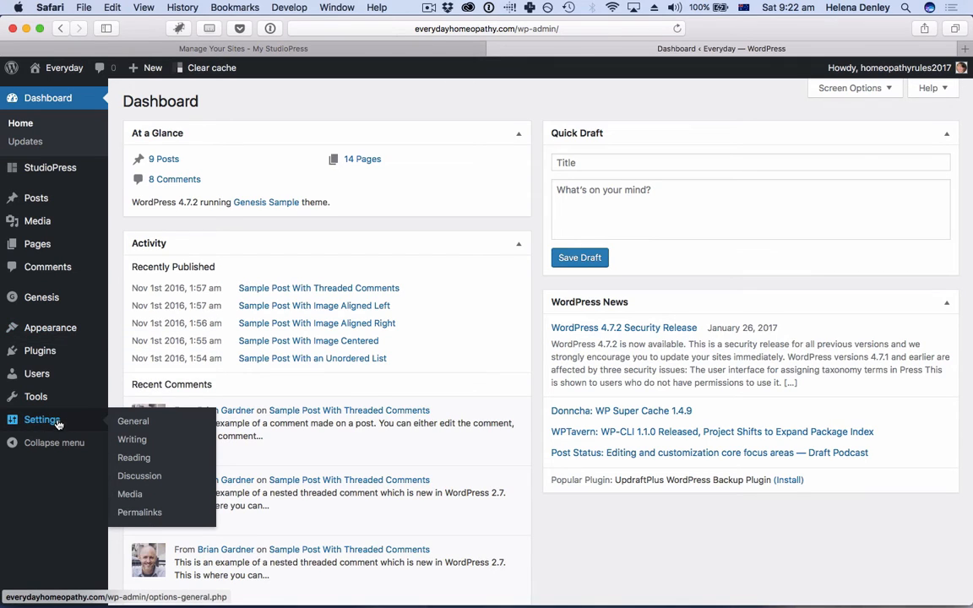
click(133, 422)
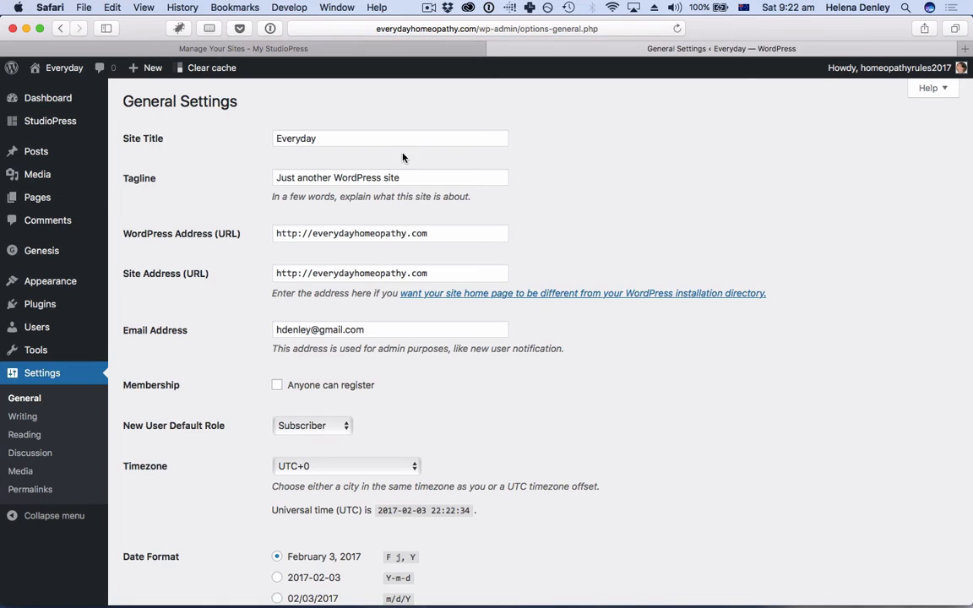
- Set Site Title to 'Everyday Homeopathy' and tagline to 'My amazing homeopathy website', then save
click(368, 141)
text(Ho)
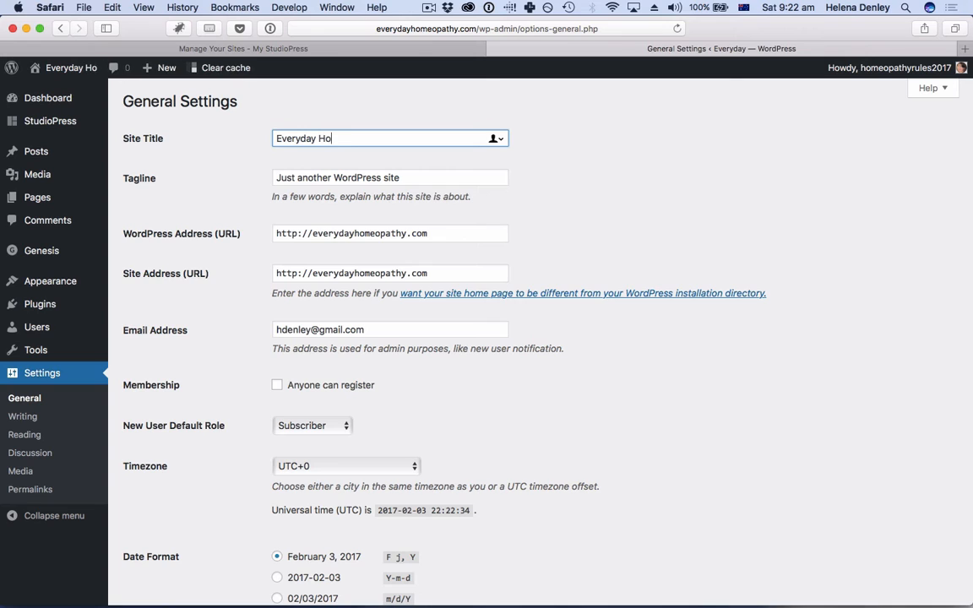
text(meopathy)
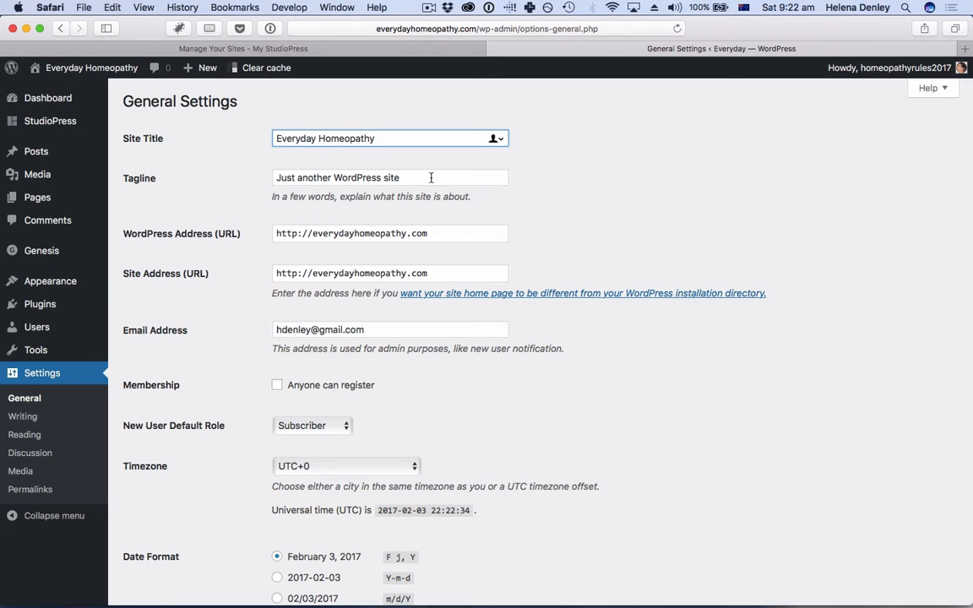
key(Tab)
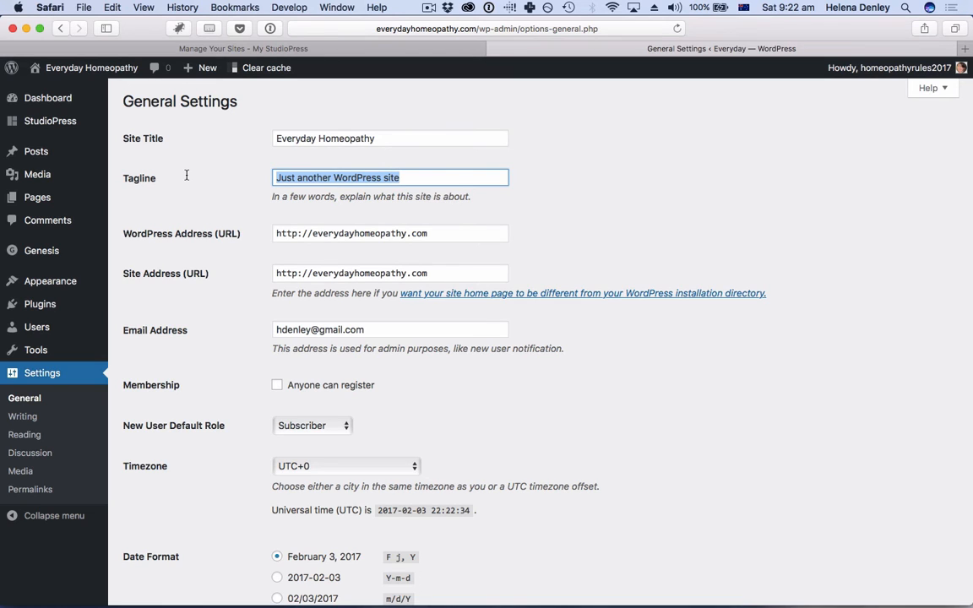
text(My amazing )
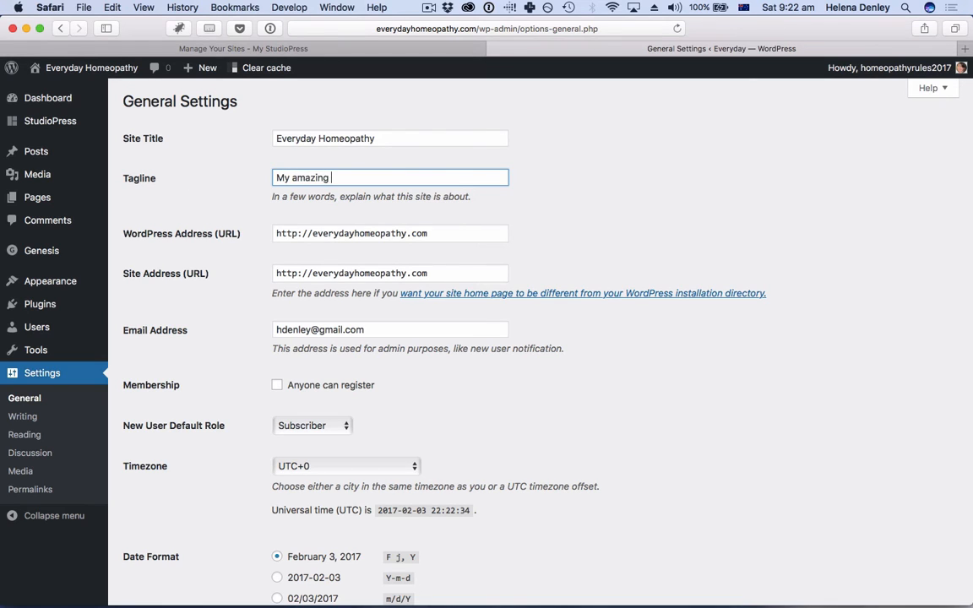
text(homeopathy website)
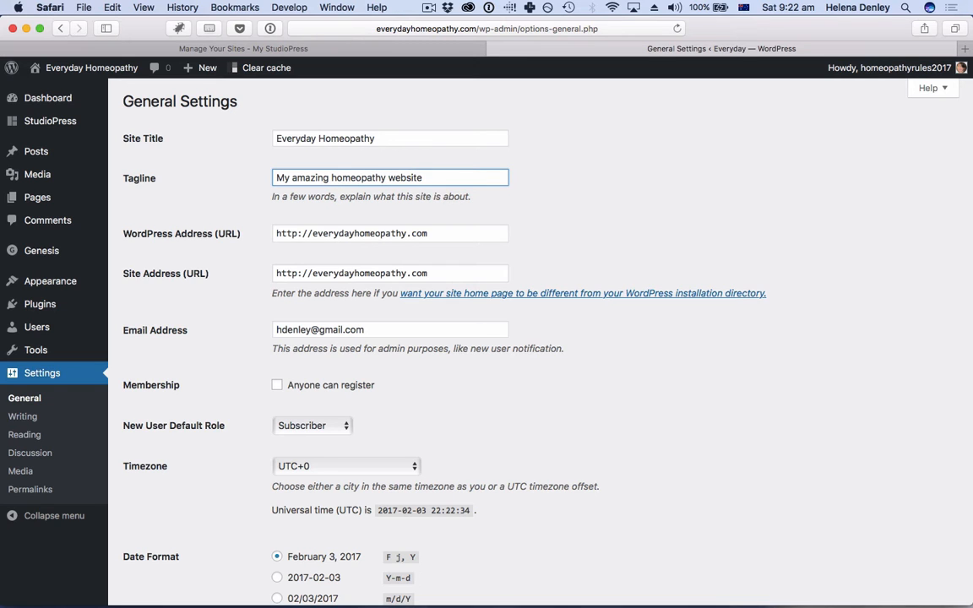
scroll(235, 396, down, 5)
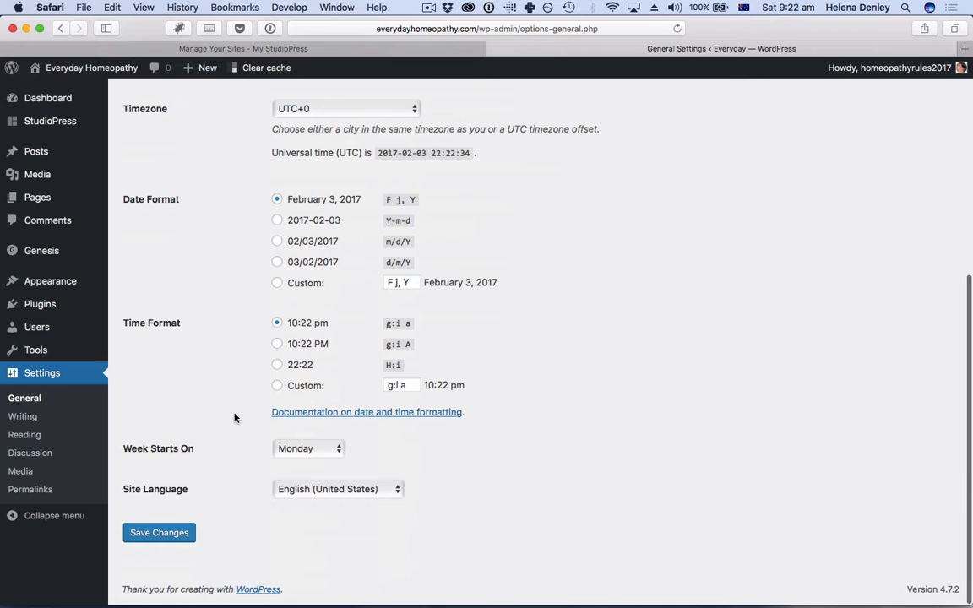
click(154, 537)
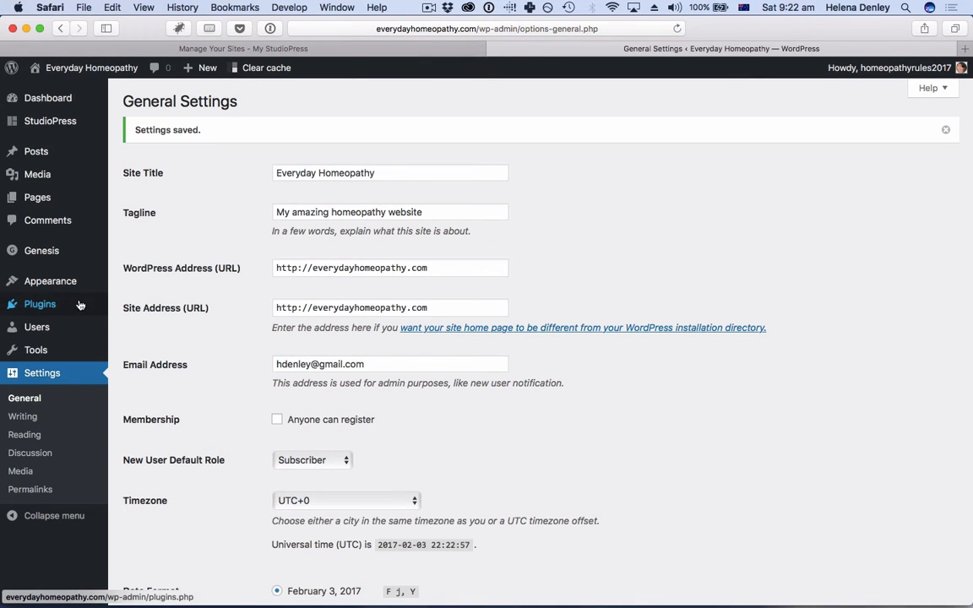
mouse_move(56, 283)
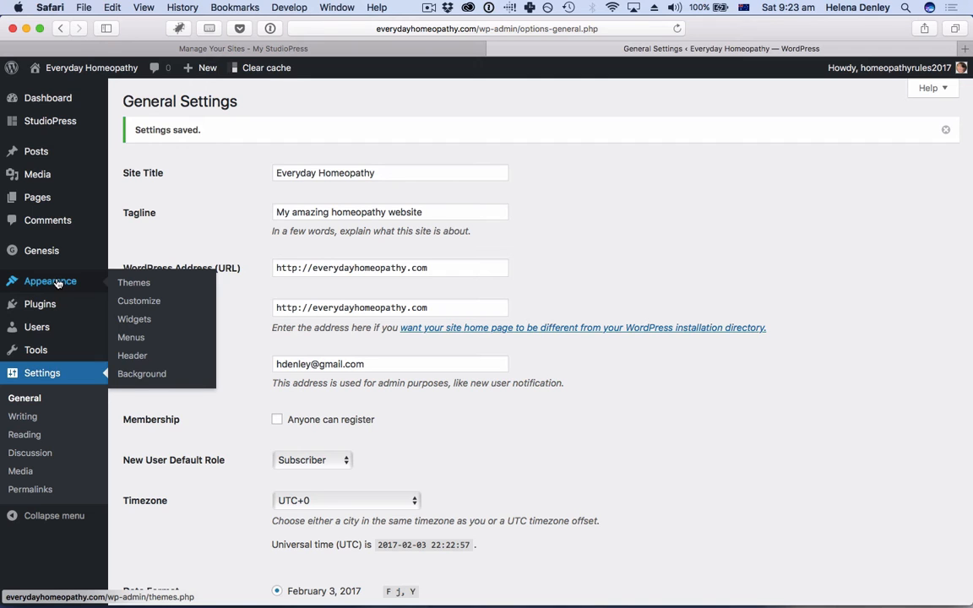
- Check the live homepage's new title and tagline, then return to the WordPress Dashboard
click(53, 88)
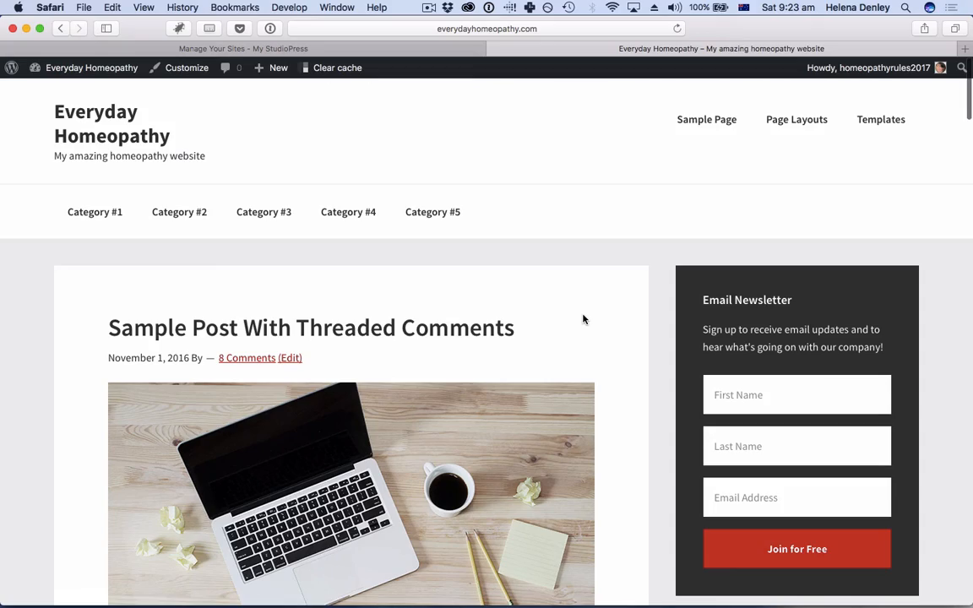
scroll(583, 319, down, 20)
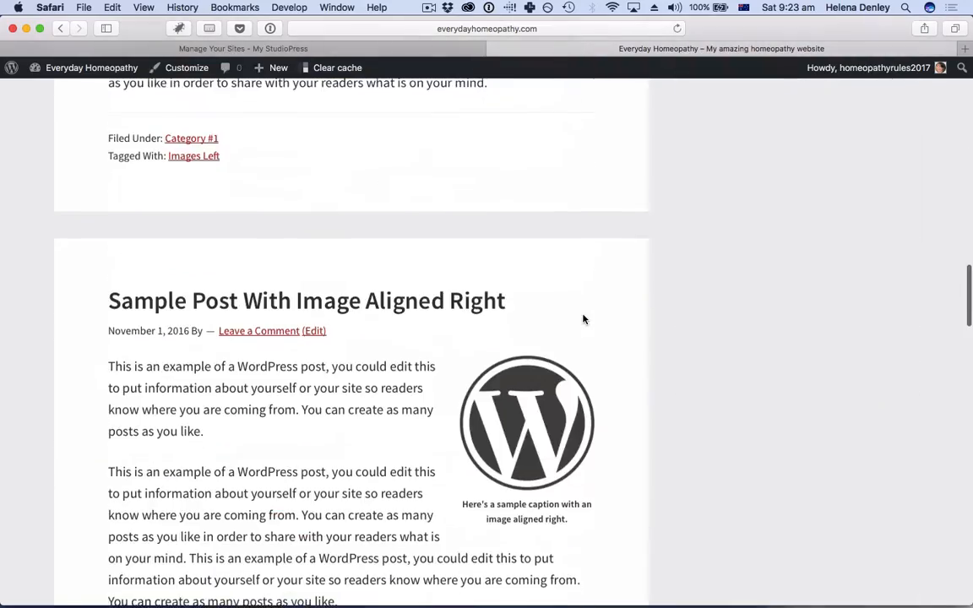
scroll(582, 319, up, 20)
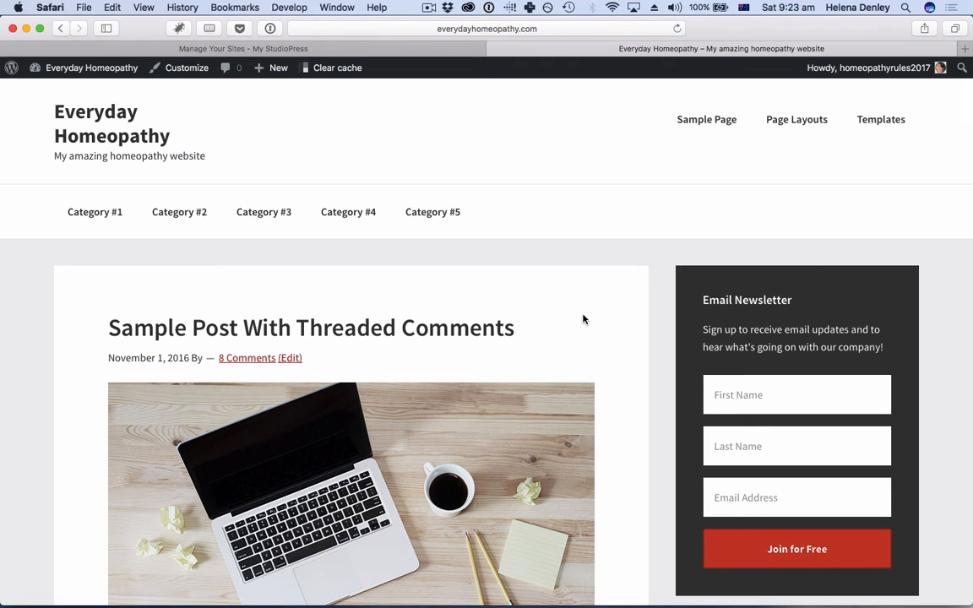
scroll(582, 319, down, 15)
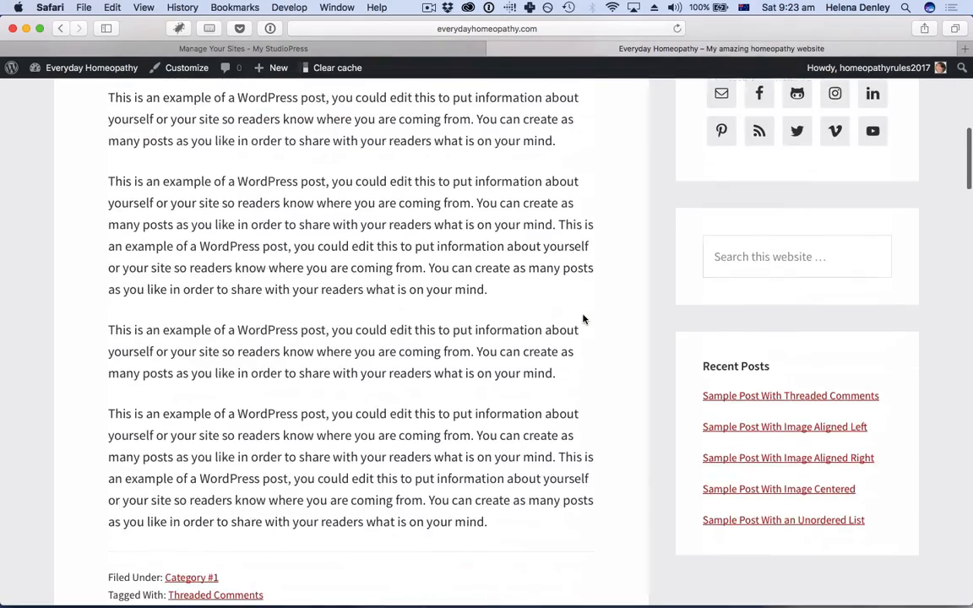
scroll(583, 319, down, 15)
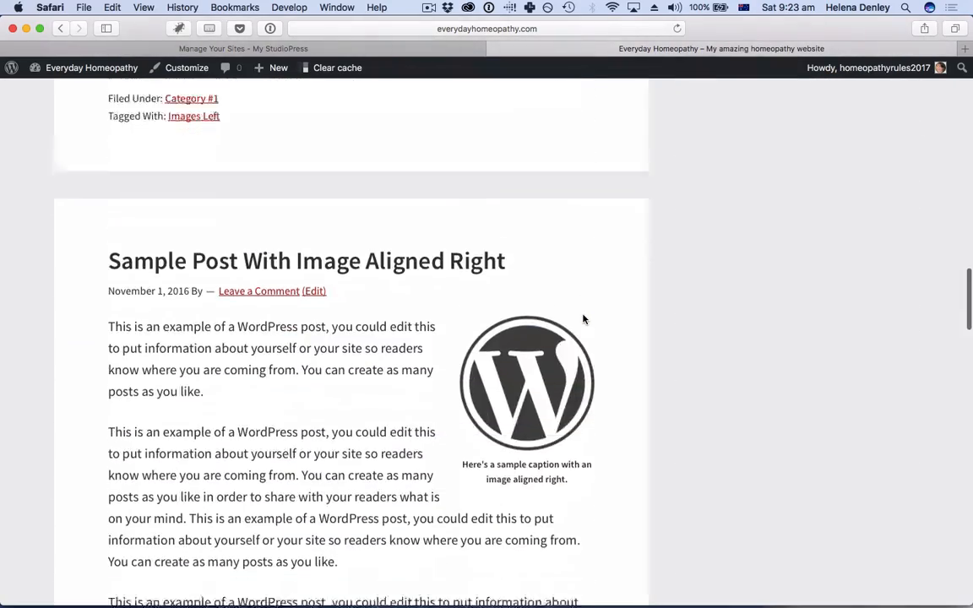
scroll(582, 319, down, 5)
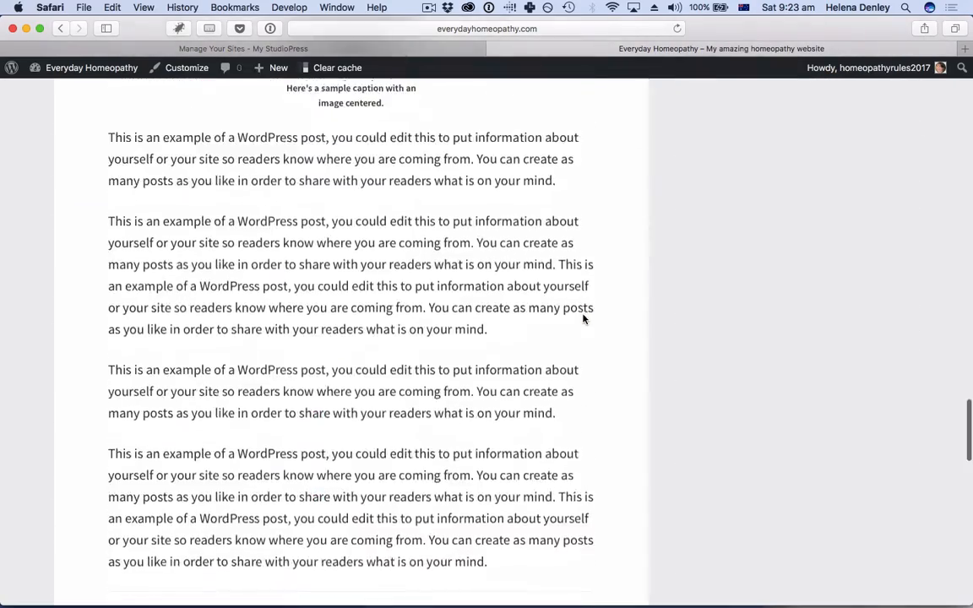
scroll(582, 320, up, 20)
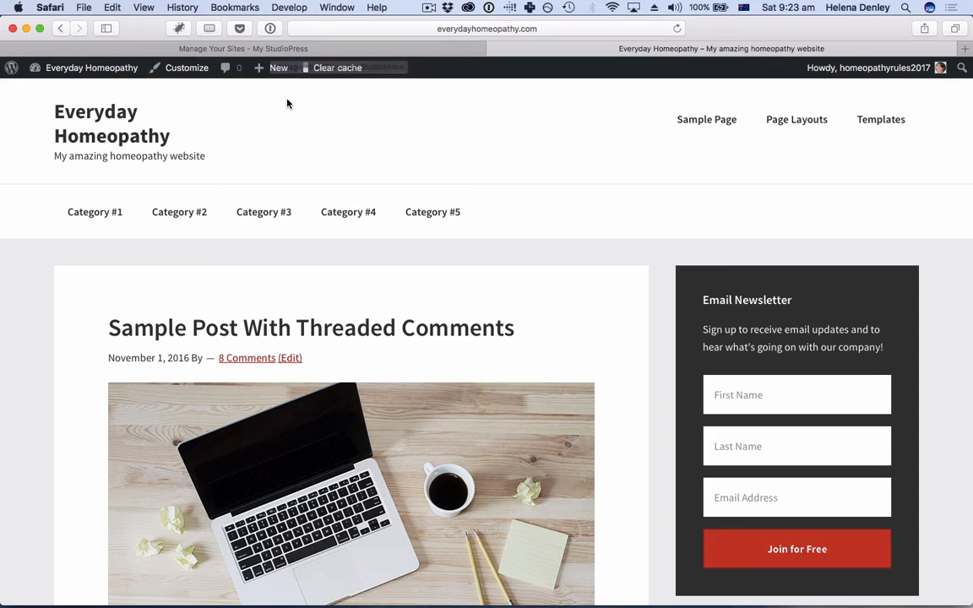
mouse_move(109, 73)
click(52, 90)
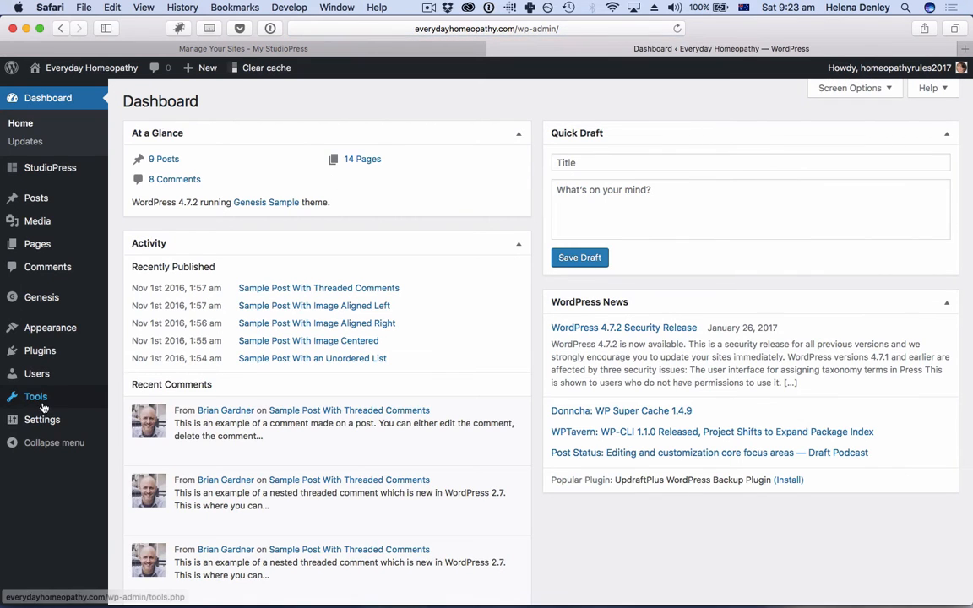
- Browse Appearance > Themes > Add New featured themes such as Twenty Seventeen and Dzonia Lite
mouse_move(63, 330)
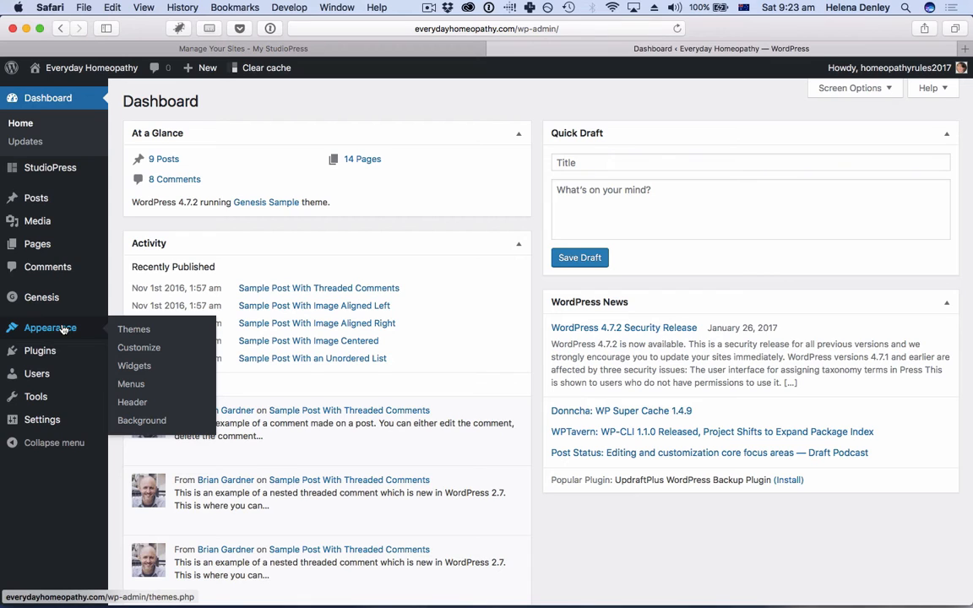
click(127, 328)
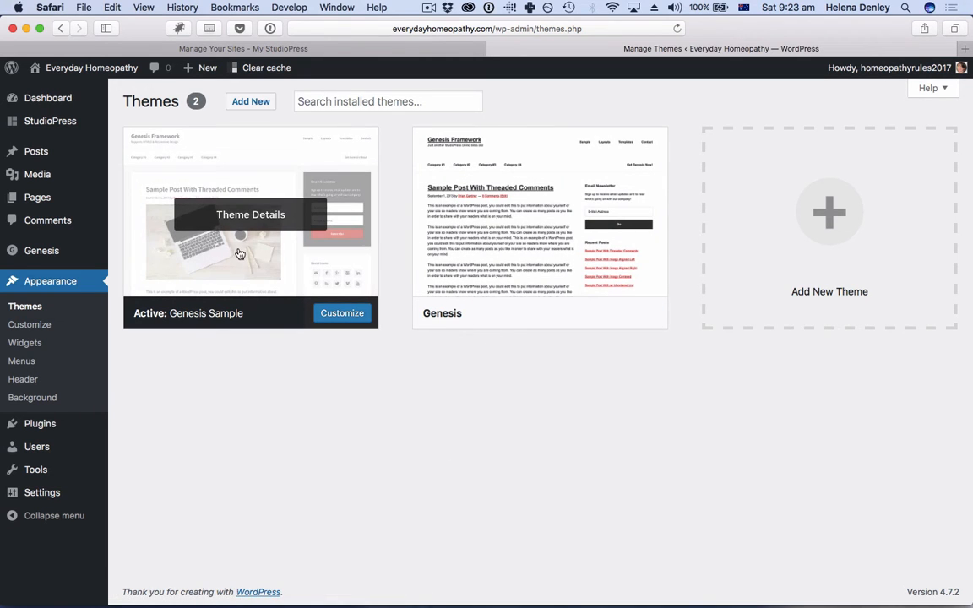
click(259, 107)
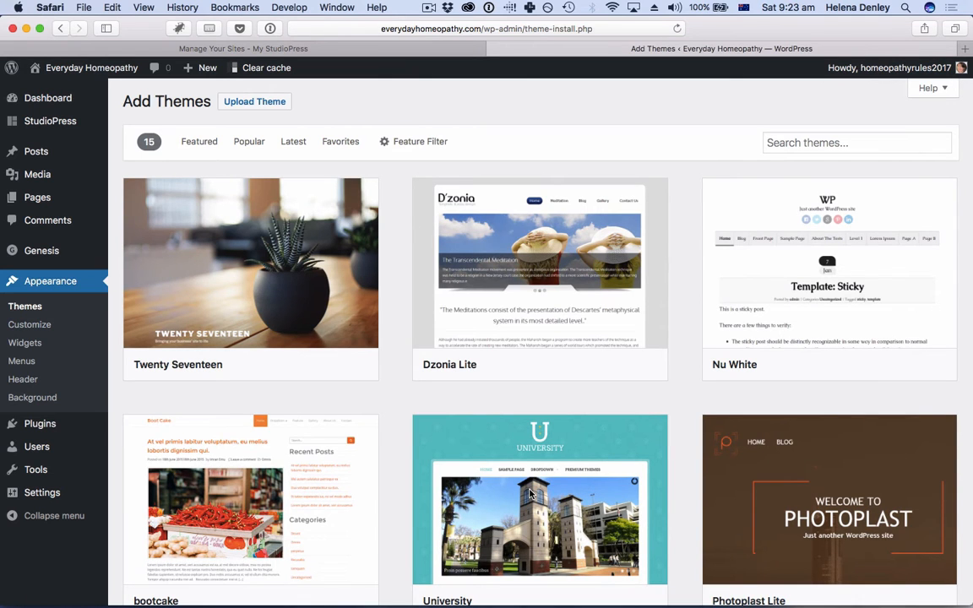
scroll(530, 494, down, 10)
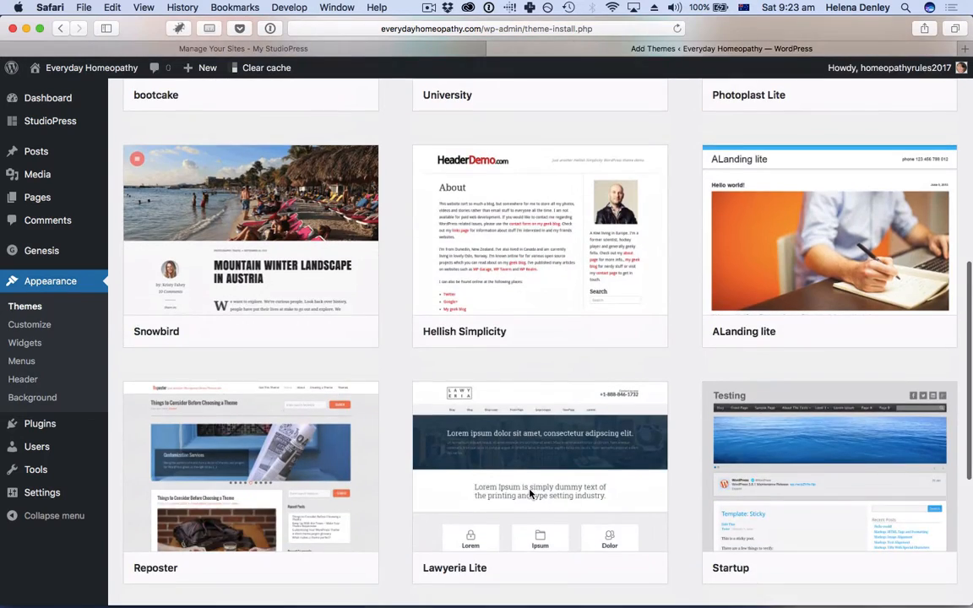
scroll(531, 494, down, 5)
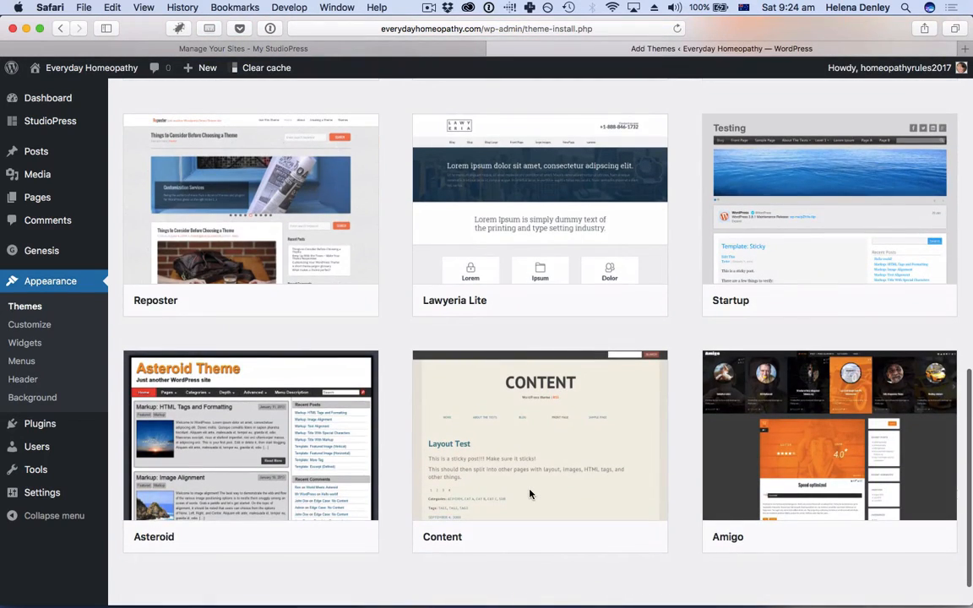
scroll(531, 494, down, 2)
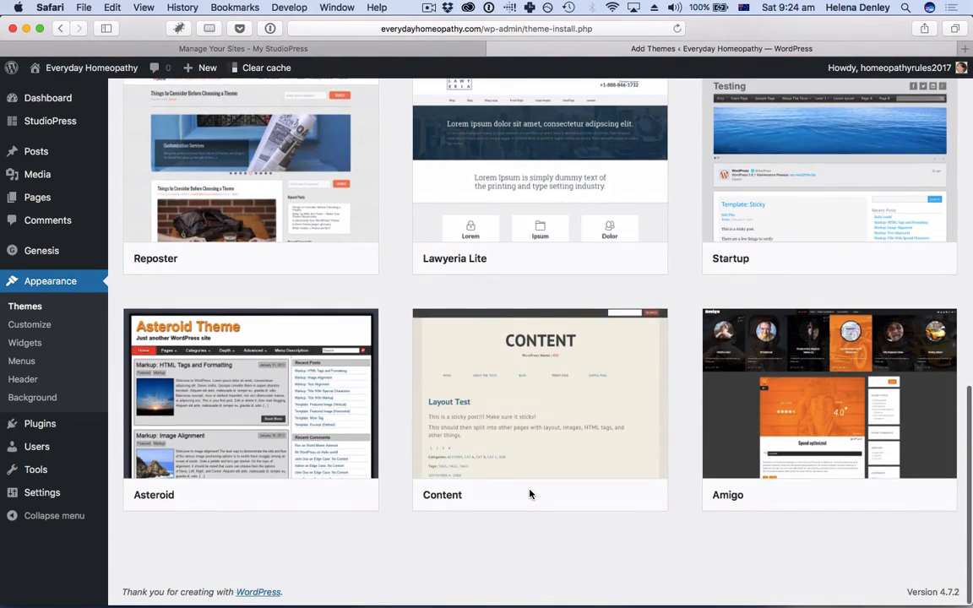
scroll(530, 494, up, 15)
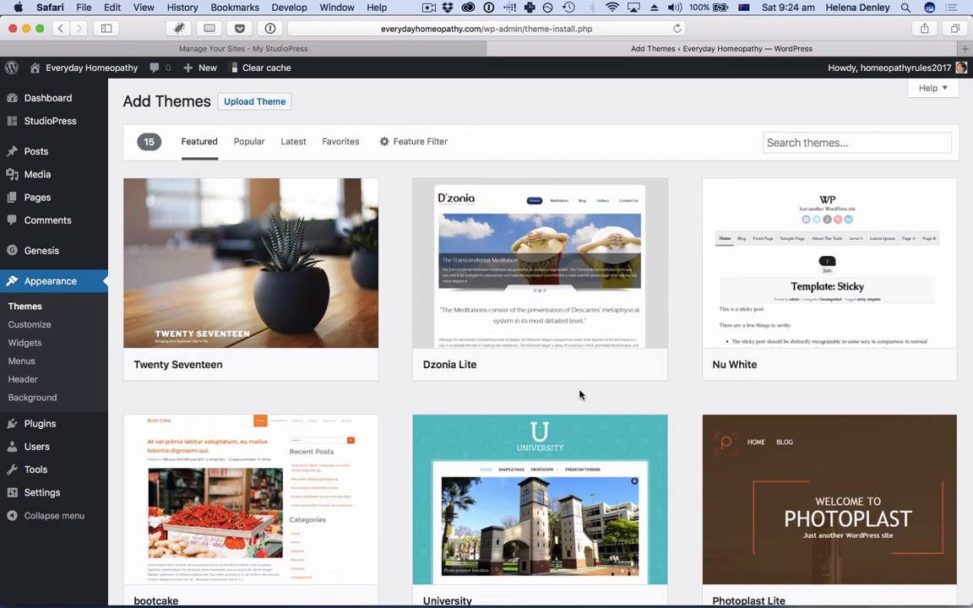
mouse_move(39, 251)
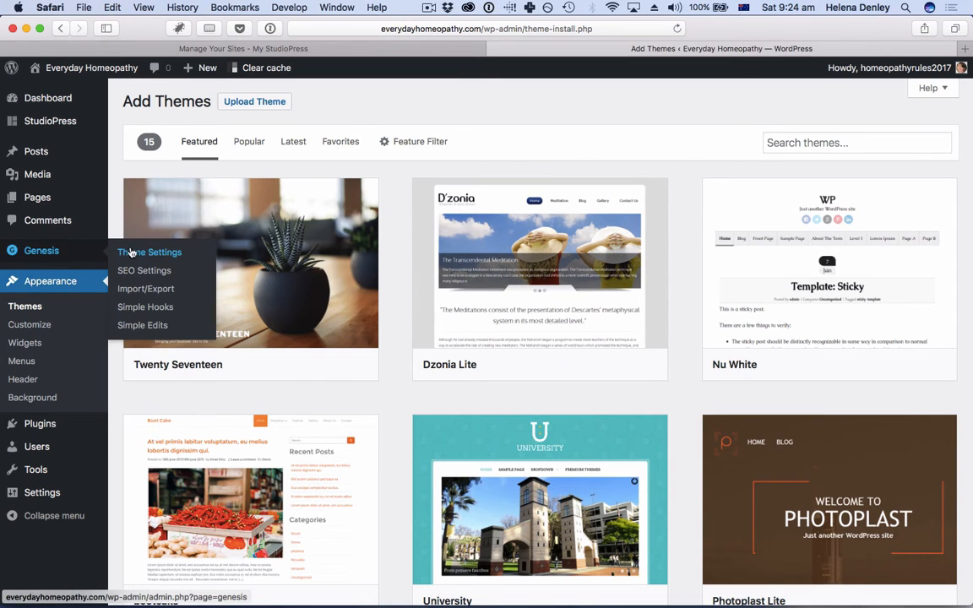
mouse_move(43, 136)
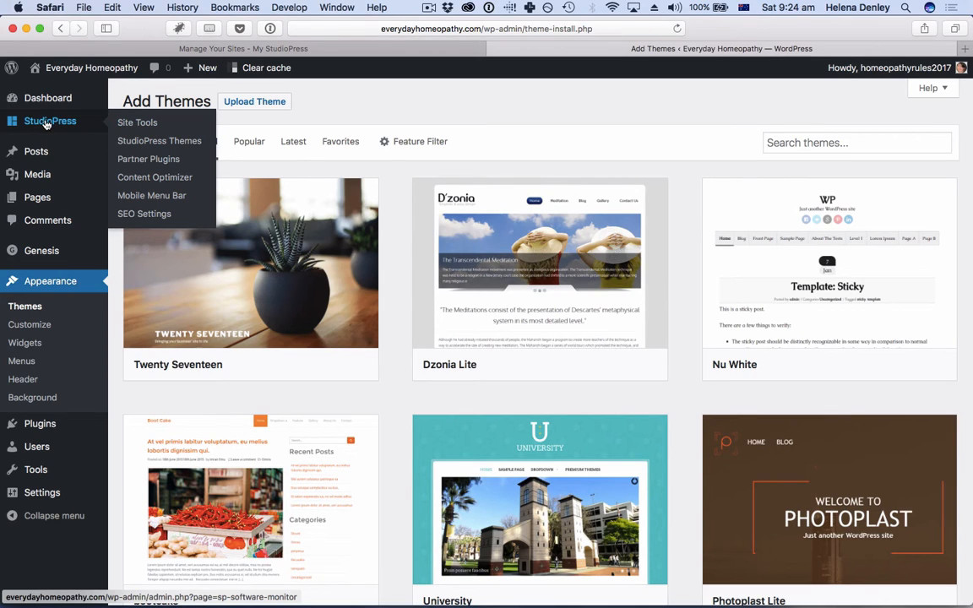
- Open StudioPress > StudioPress Themes and scroll down the catalogue to the Wellness Pro card
click(141, 143)
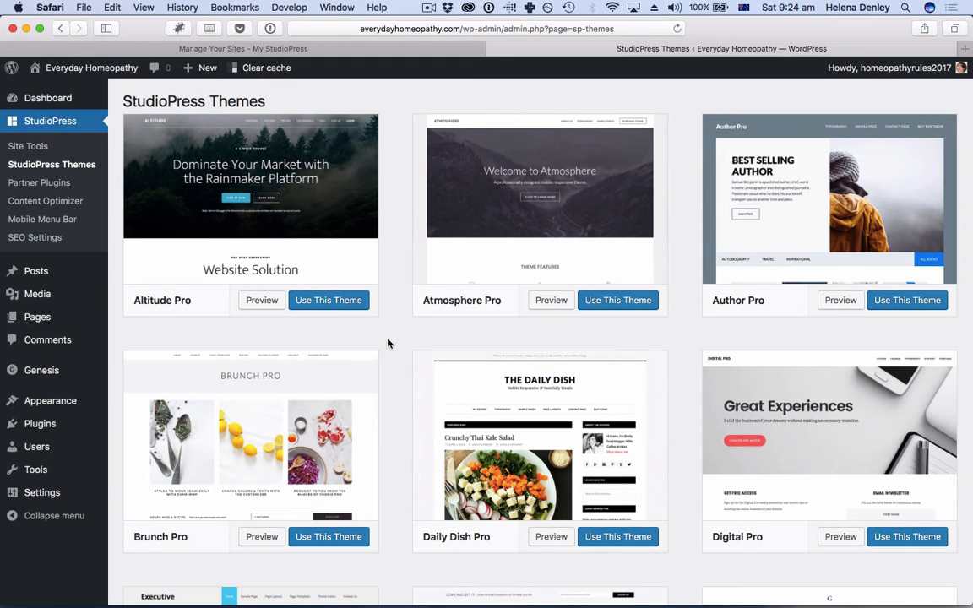
scroll(387, 343, down, 3)
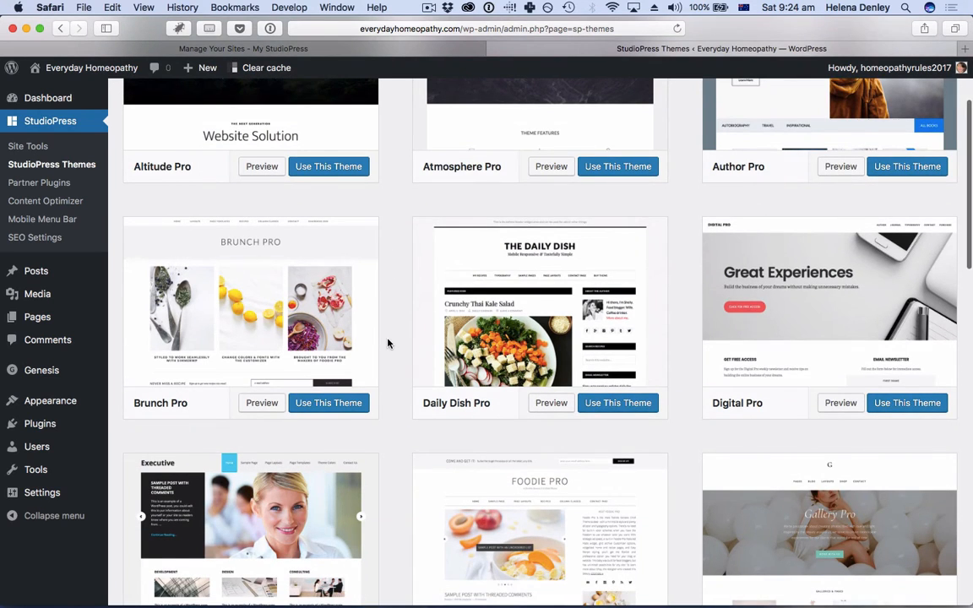
scroll(388, 342, down, 10)
scroll(388, 343, down, 10)
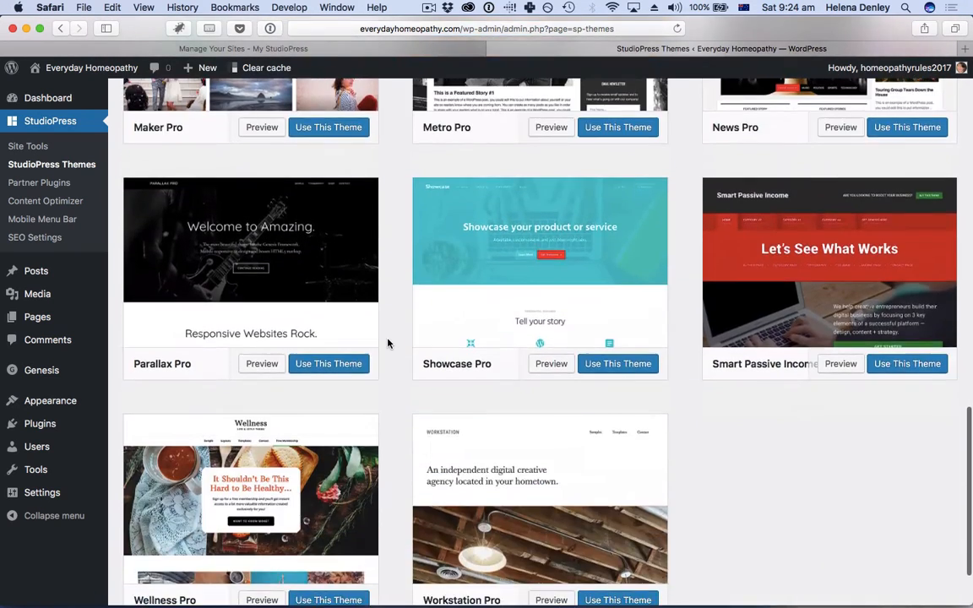
scroll(388, 343, up, 20)
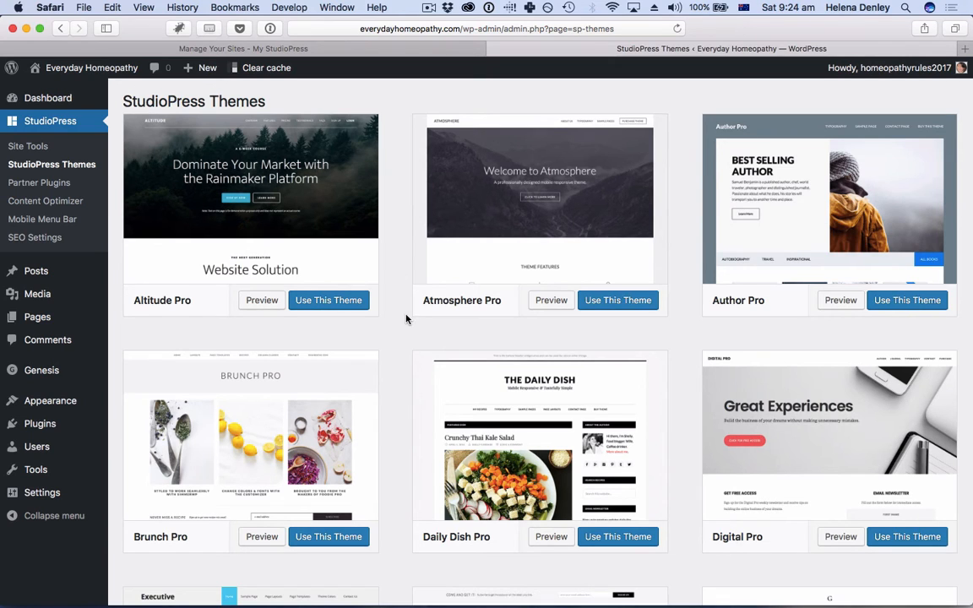
scroll(391, 373, down, 5)
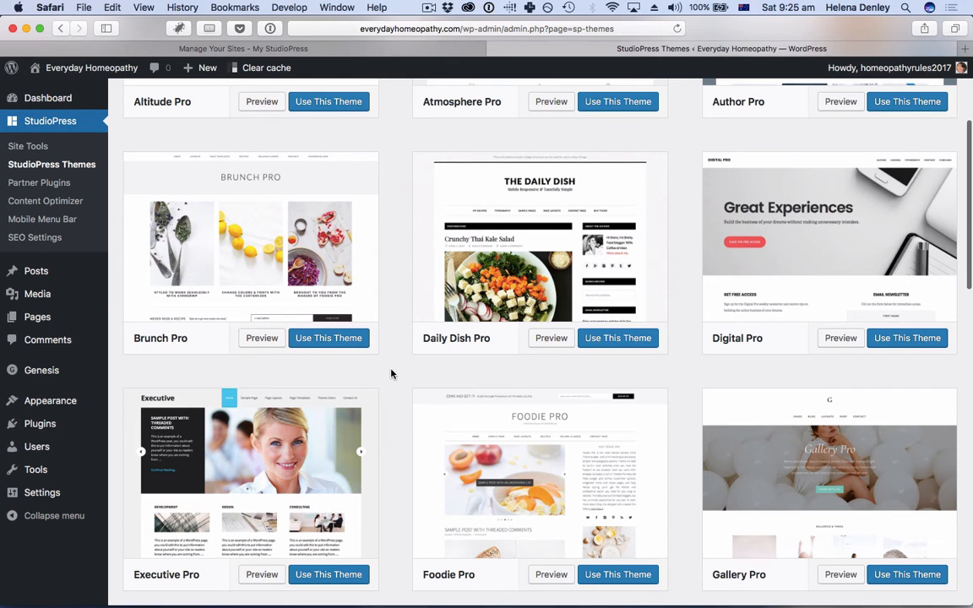
scroll(391, 373, down, 5)
scroll(391, 373, down, 5)
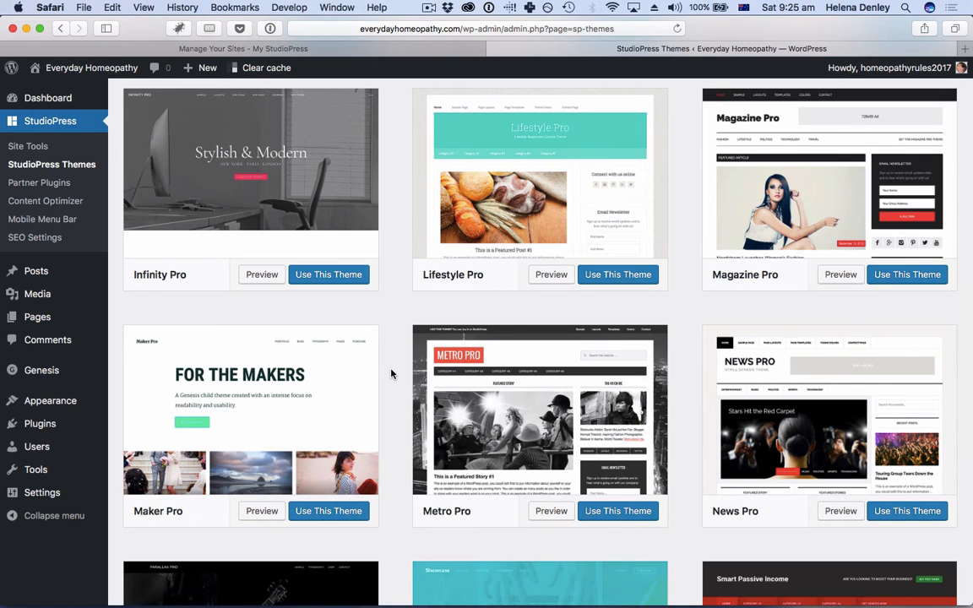
scroll(391, 373, down, 10)
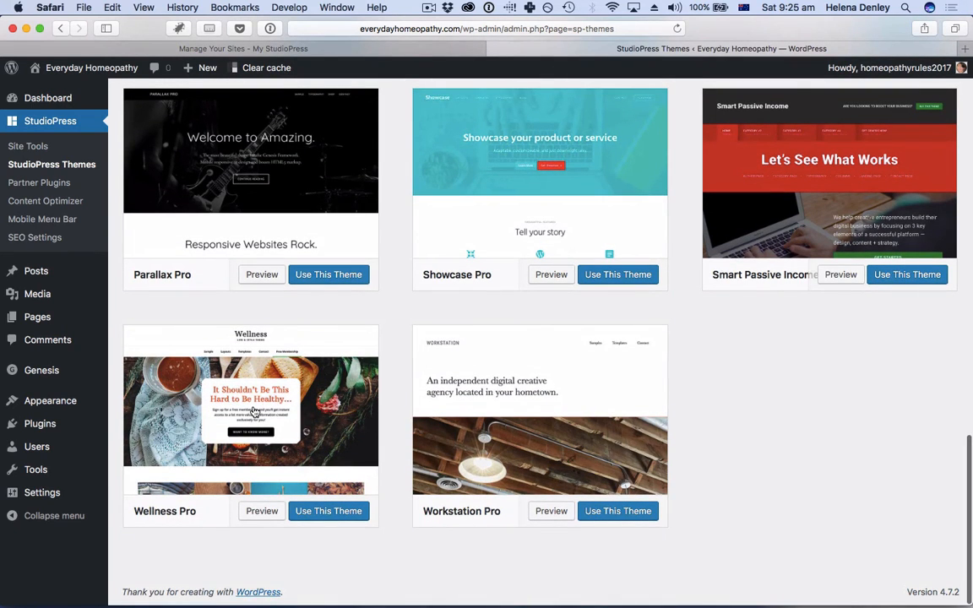
- Install Wellness Pro, then scroll through its demo preview and close it
click(330, 513)
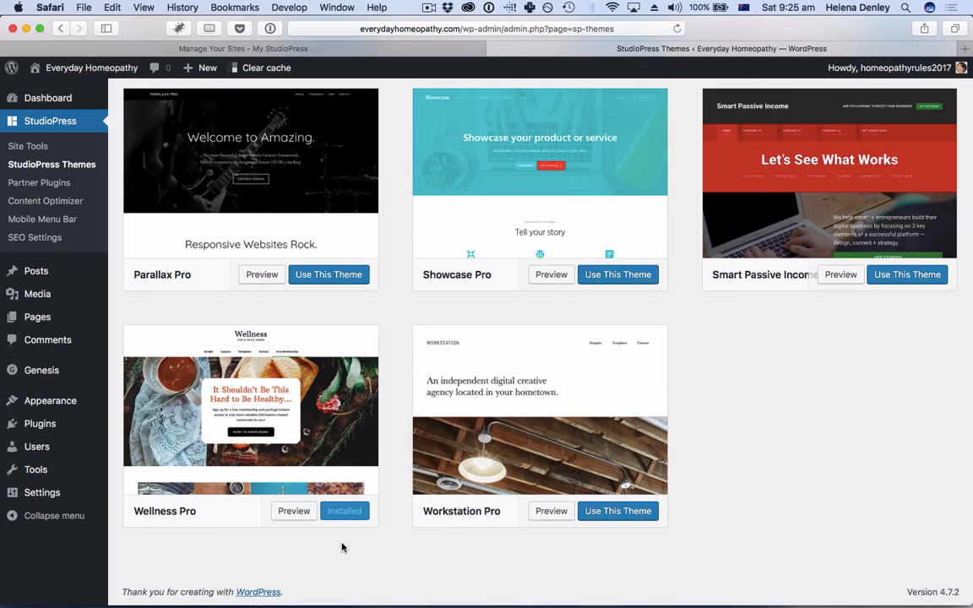
click(293, 512)
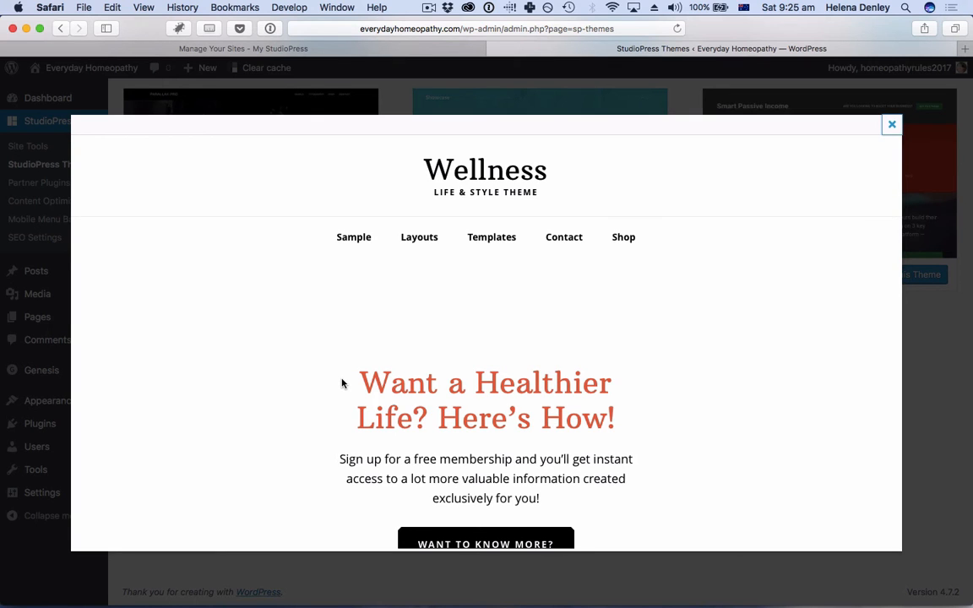
scroll(342, 384, down, 10)
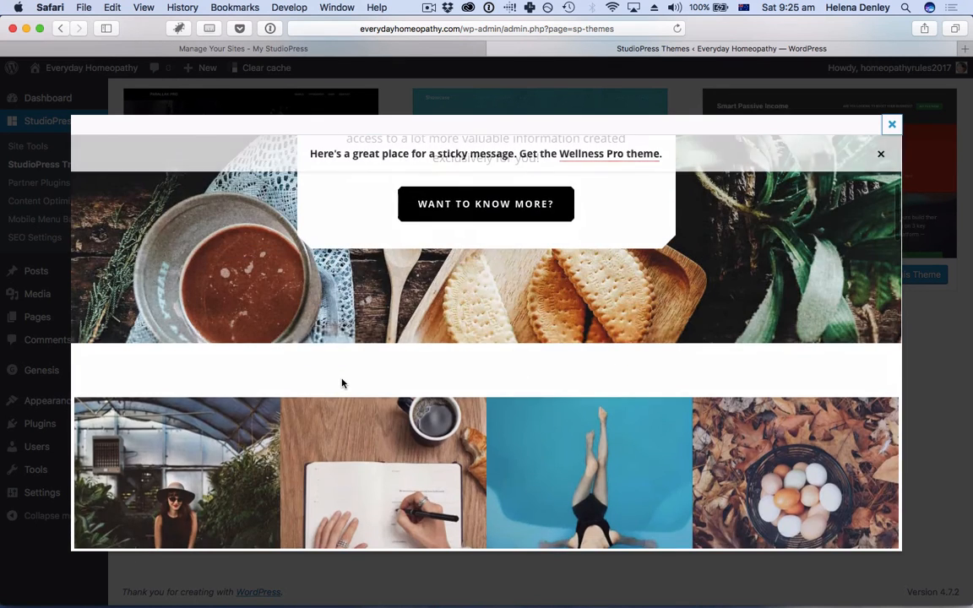
scroll(342, 384, down, 10)
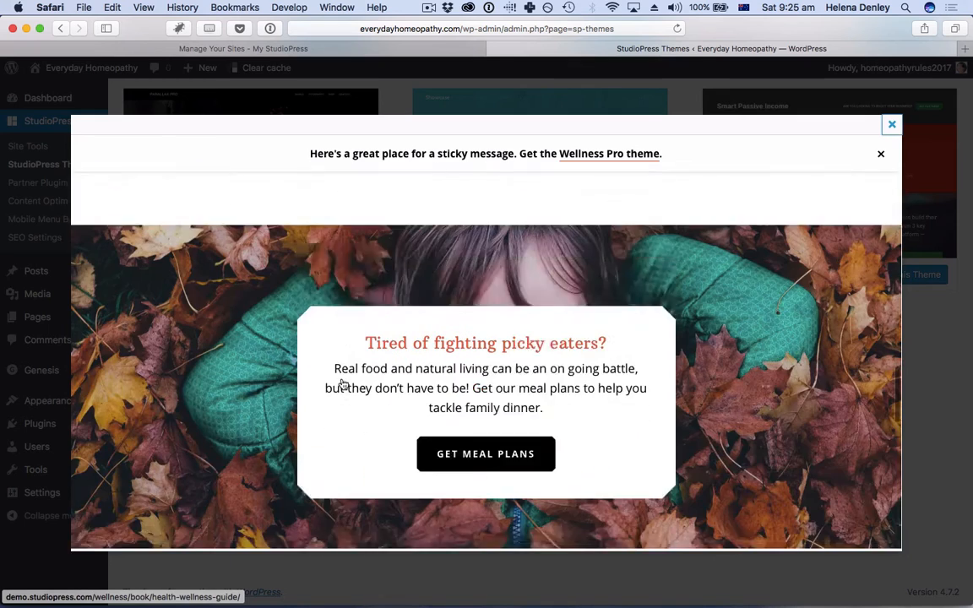
scroll(342, 384, down, 10)
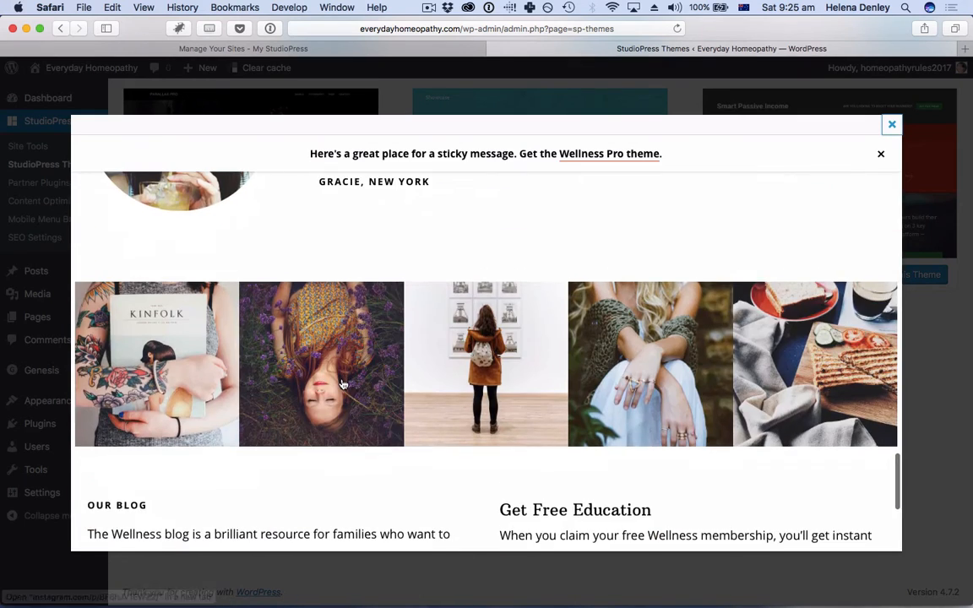
scroll(342, 383, down, 5)
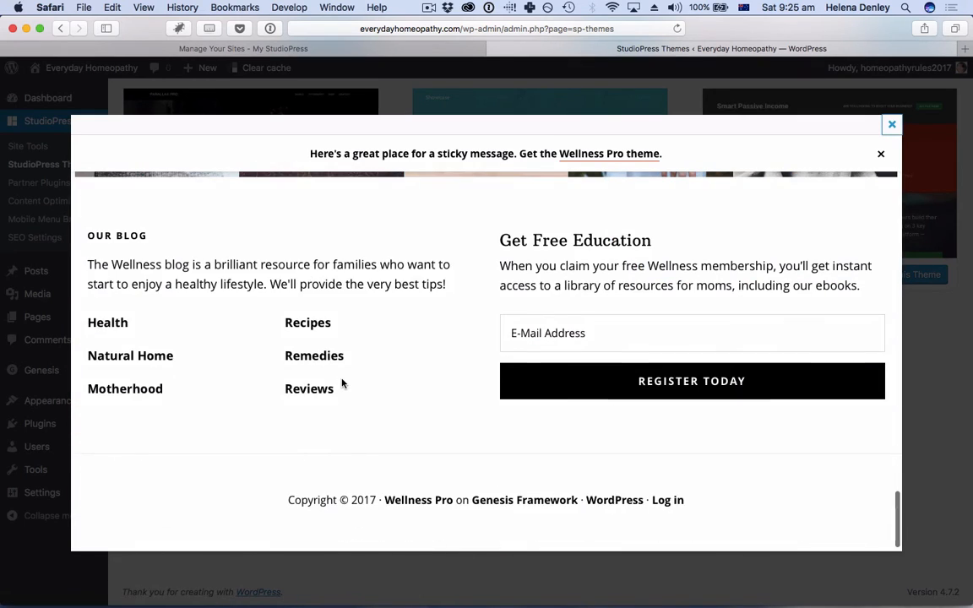
click(891, 125)
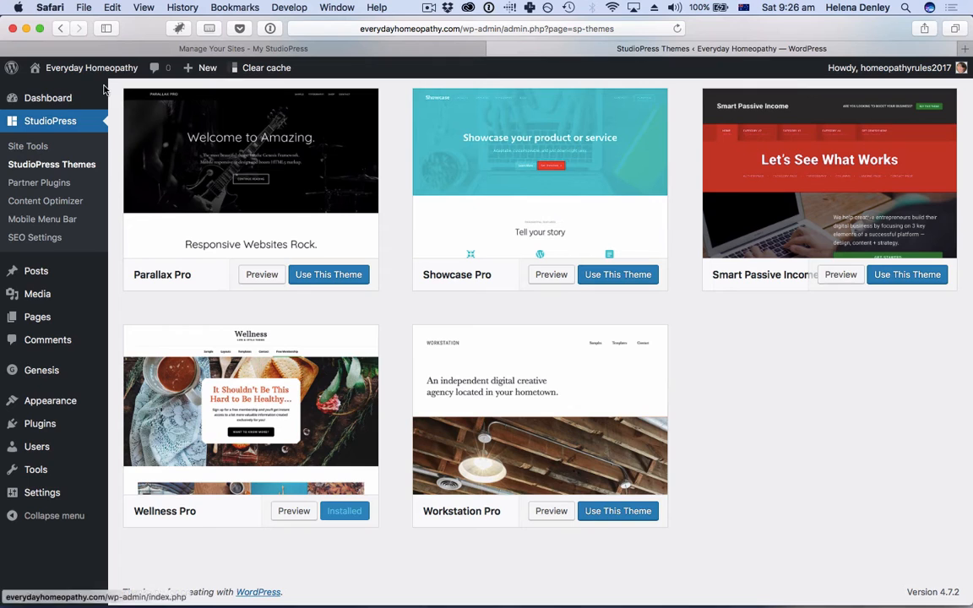
mouse_move(66, 71)
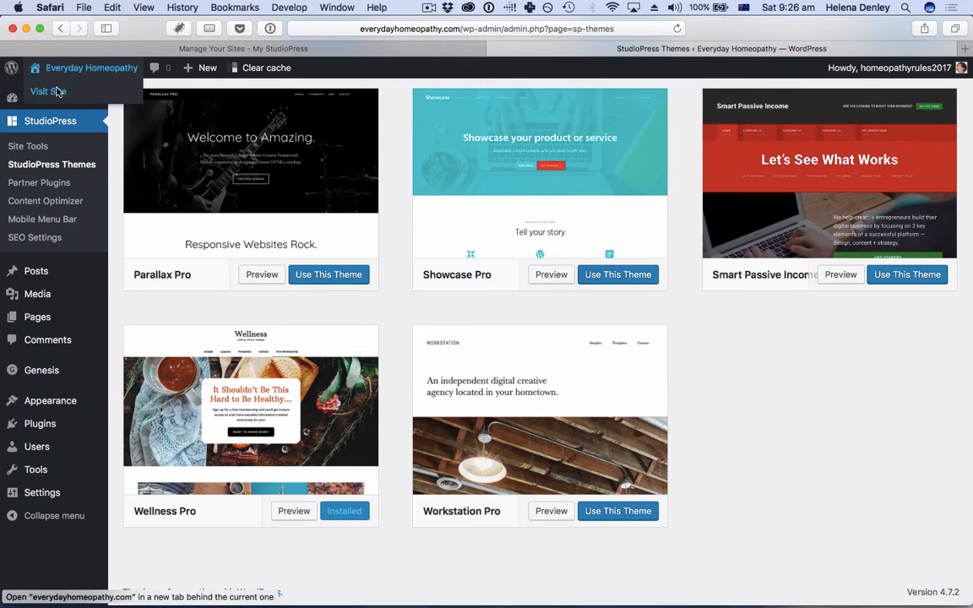
super+click(57, 93)
click(741, 48)
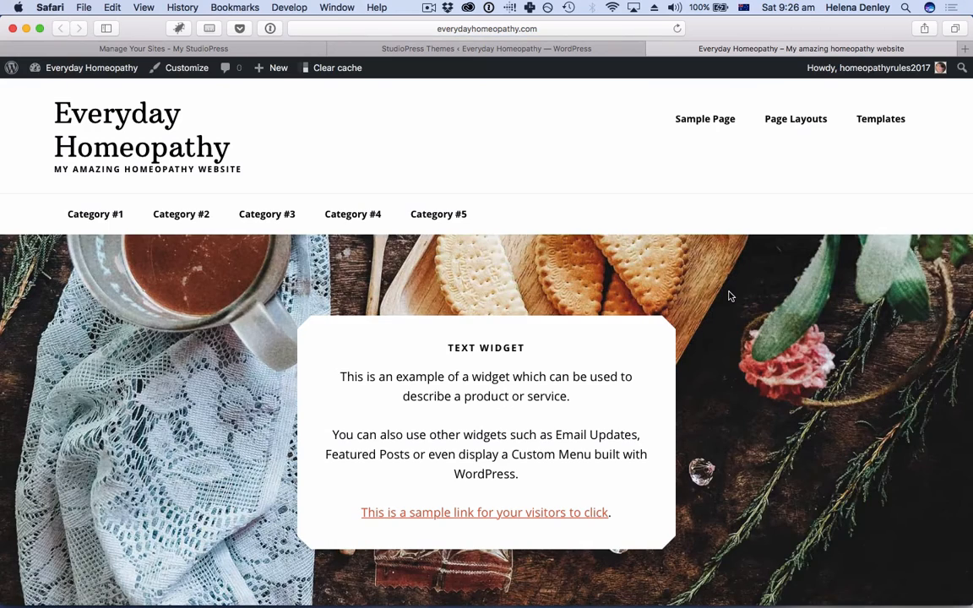
scroll(730, 295, down, 10)
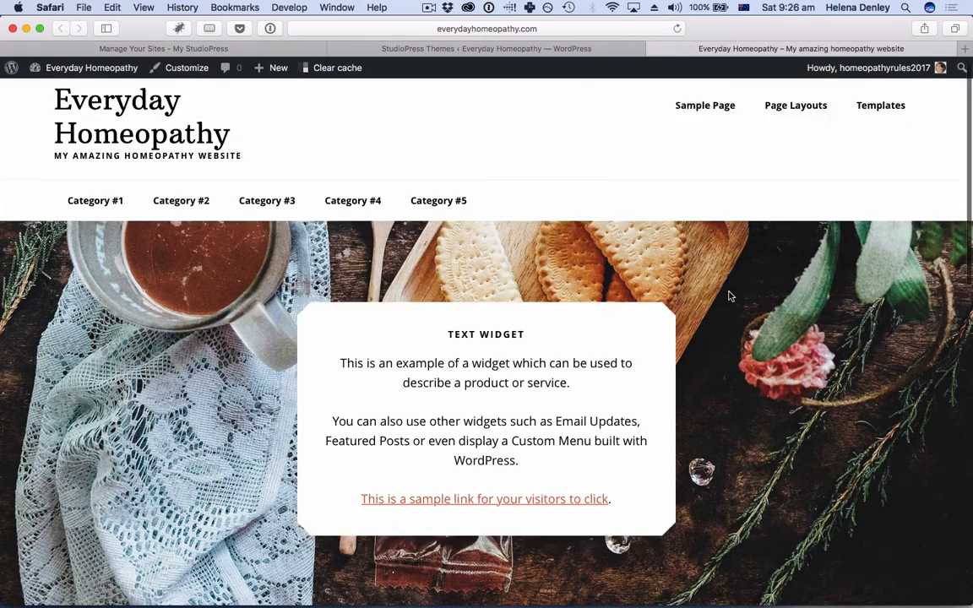
scroll(730, 295, down, 5)
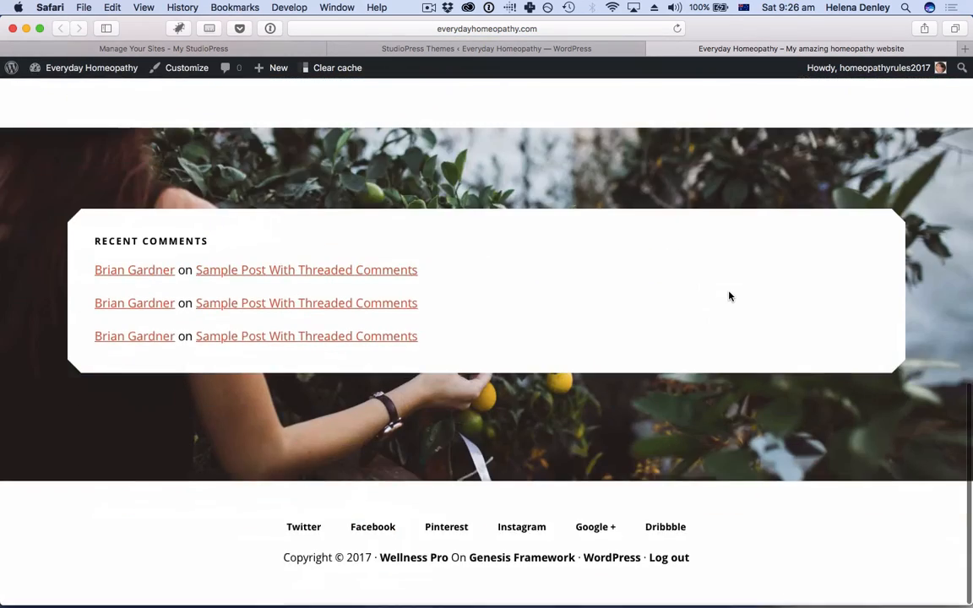
scroll(731, 296, up, 20)
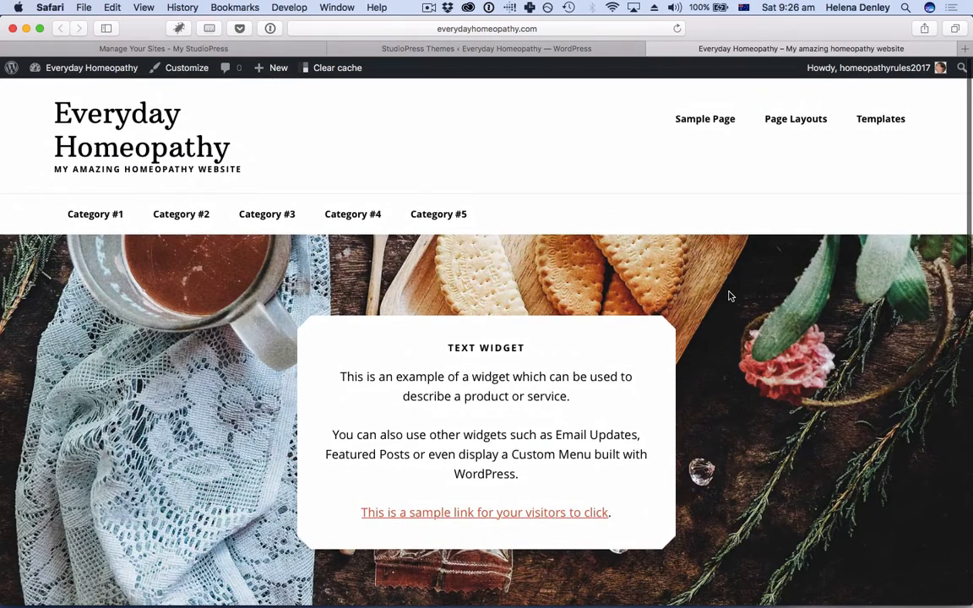
scroll(731, 295, down, 10)
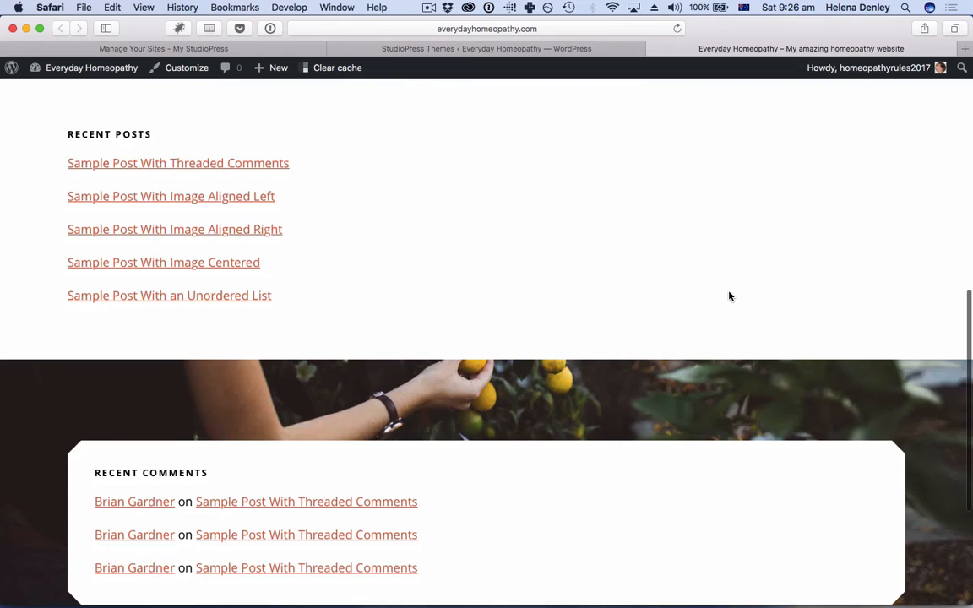
scroll(730, 296, up, 10)
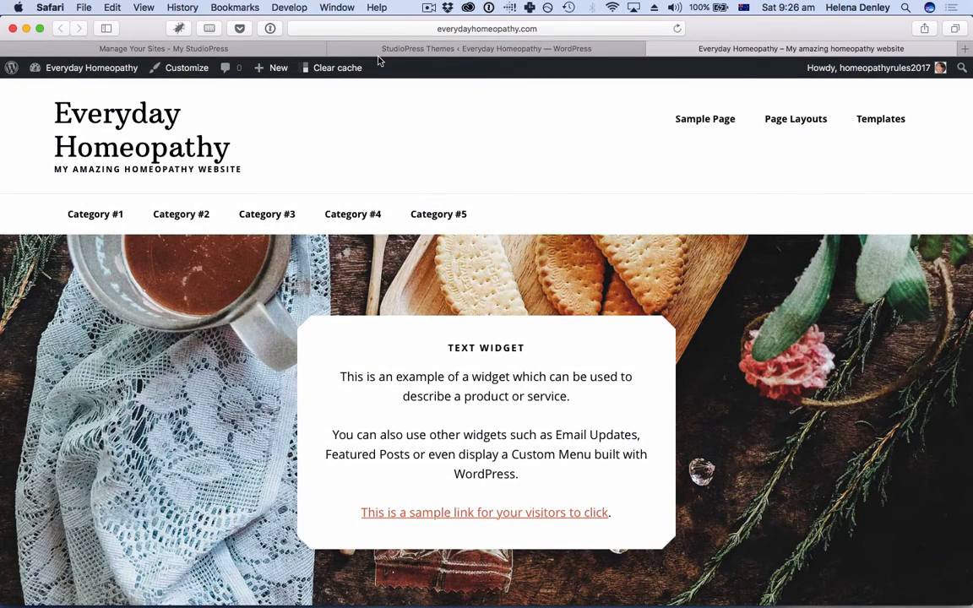
- Preview the Wellness Pro demo again, compare it with the live Everyday Homeopathy site, then return to StudioPress Themes
click(430, 48)
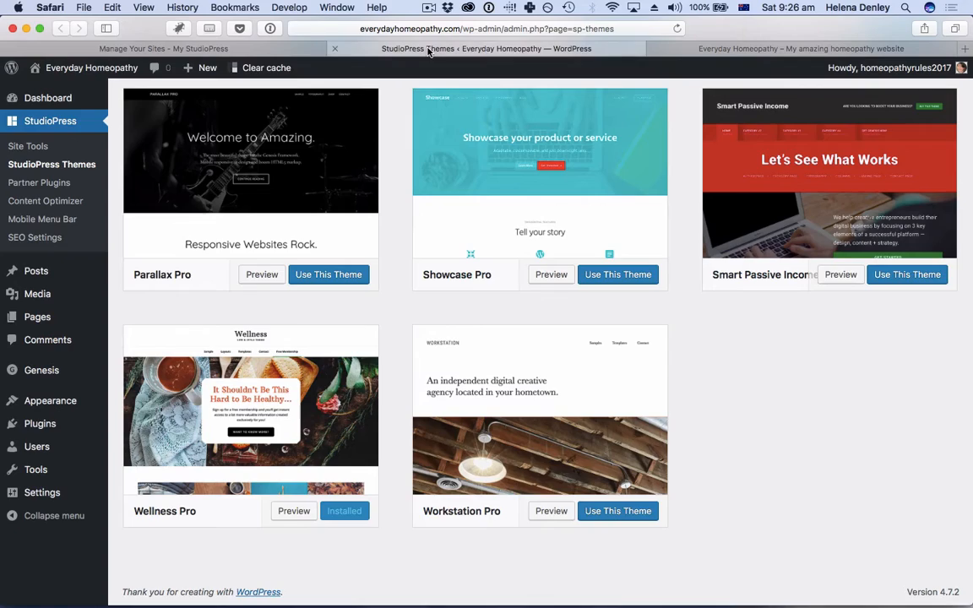
click(294, 511)
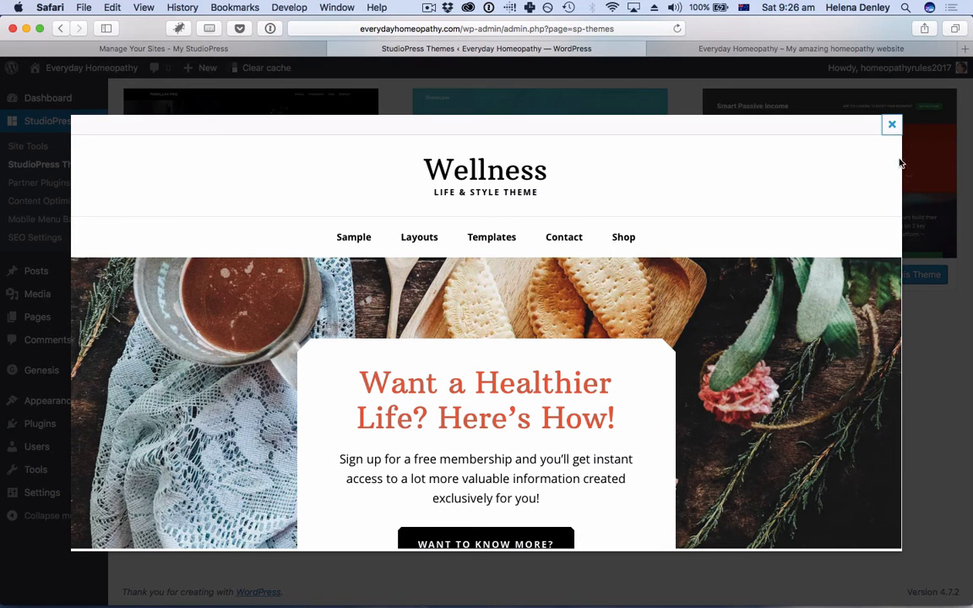
click(891, 125)
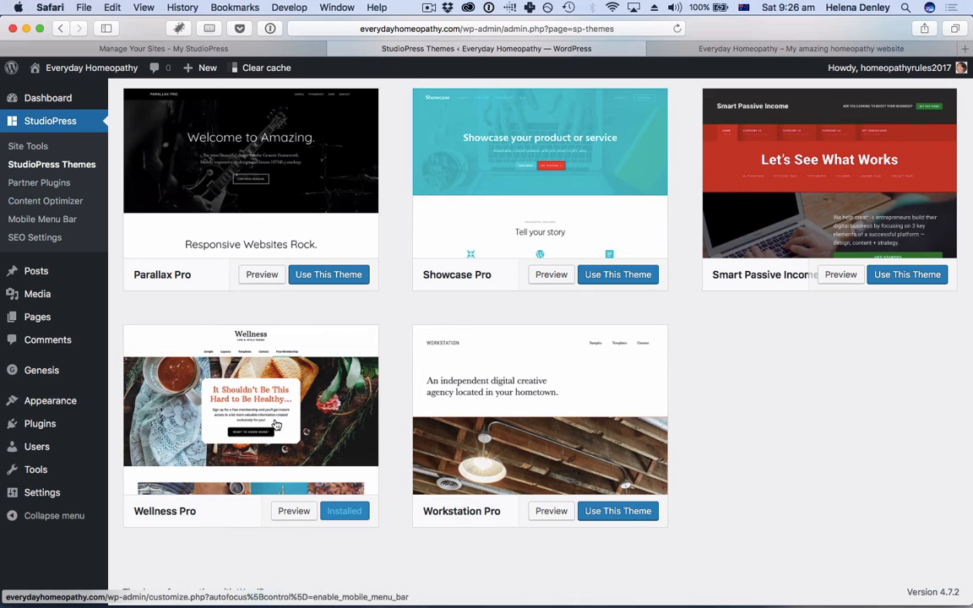
click(731, 49)
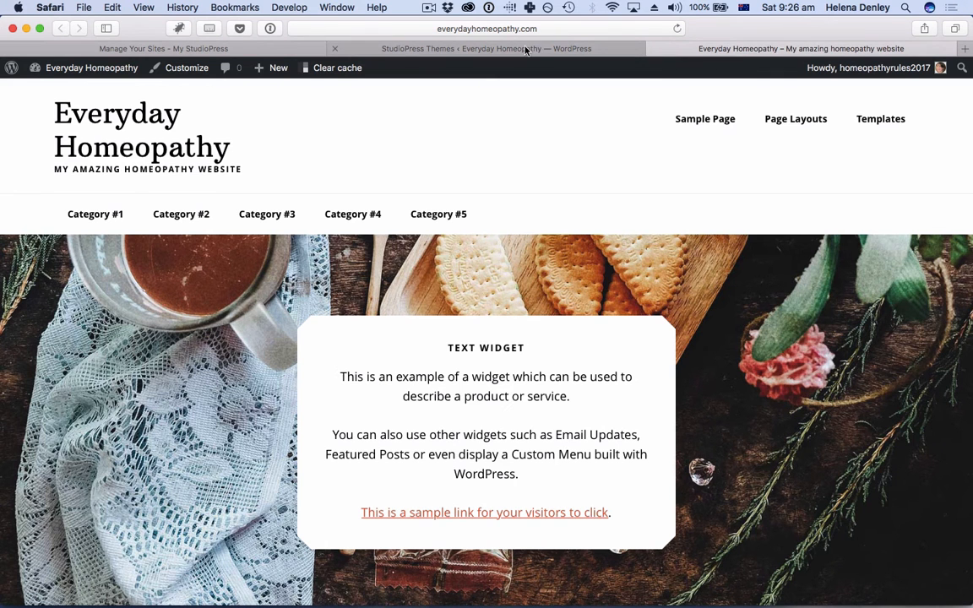
click(523, 49)
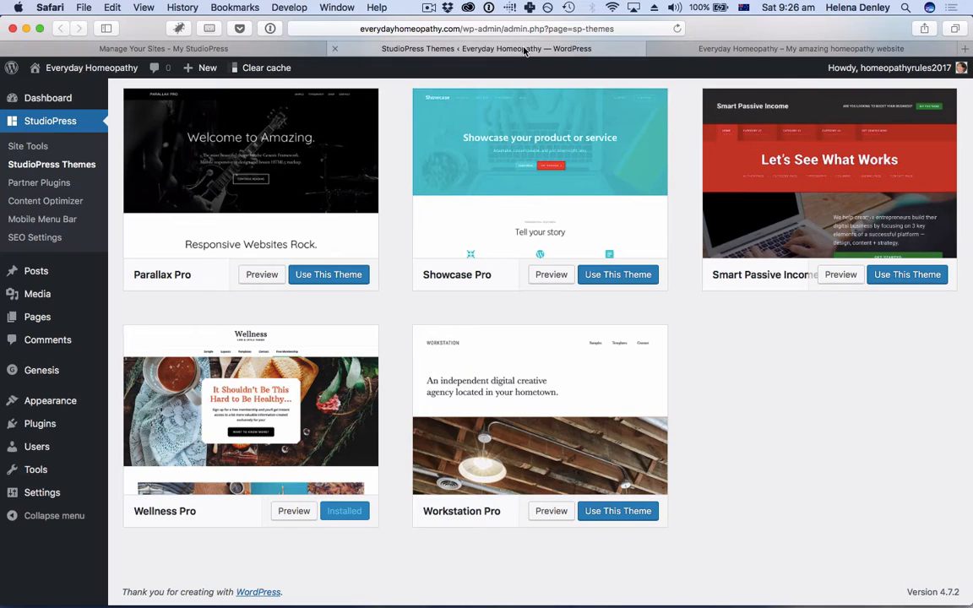
- Open Partner Plugins and review AffiliateWP, Amp, Beaver Builder Lite and Ninja Forms
click(40, 183)
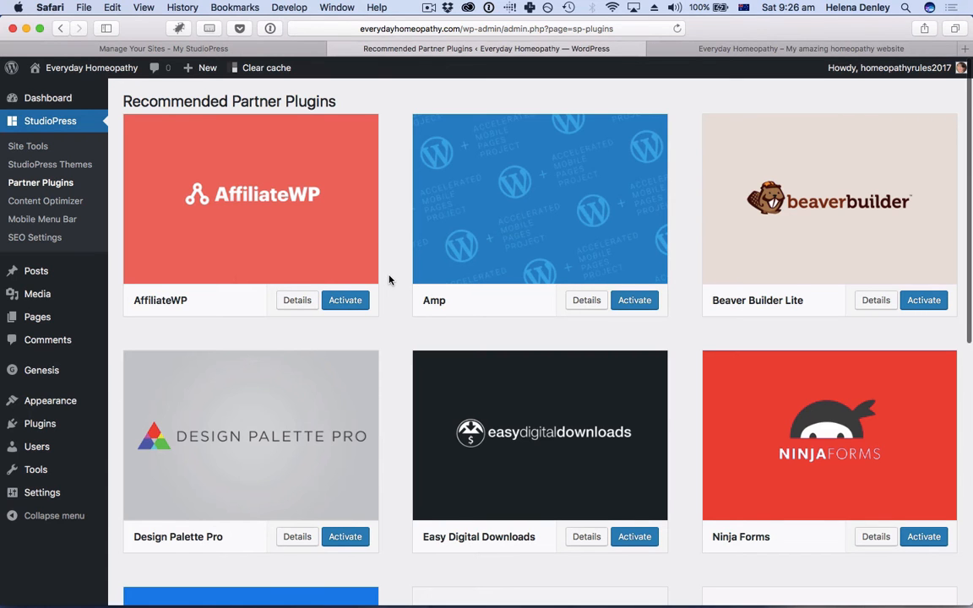
scroll(389, 280, down, 5)
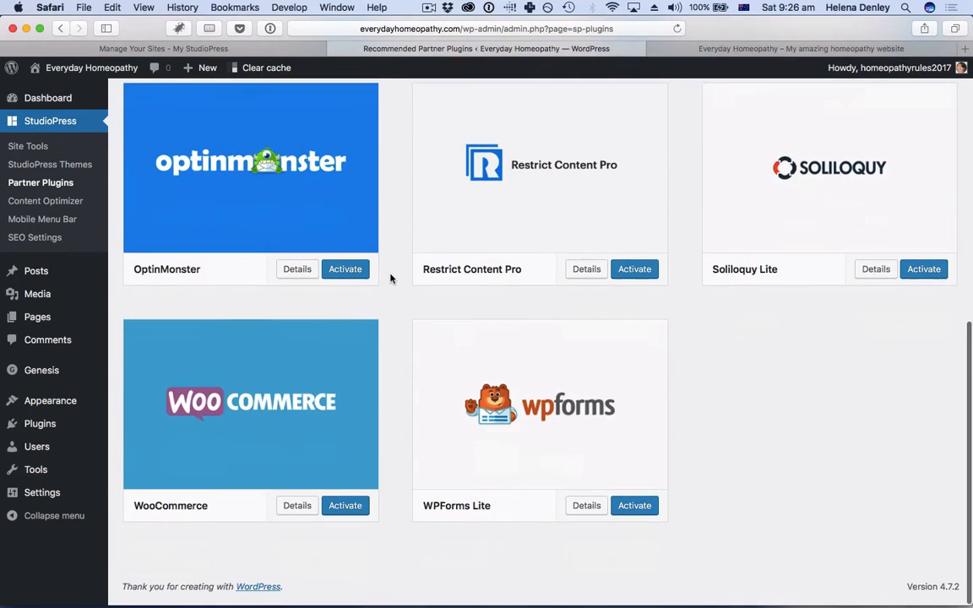
scroll(390, 279, up, 6)
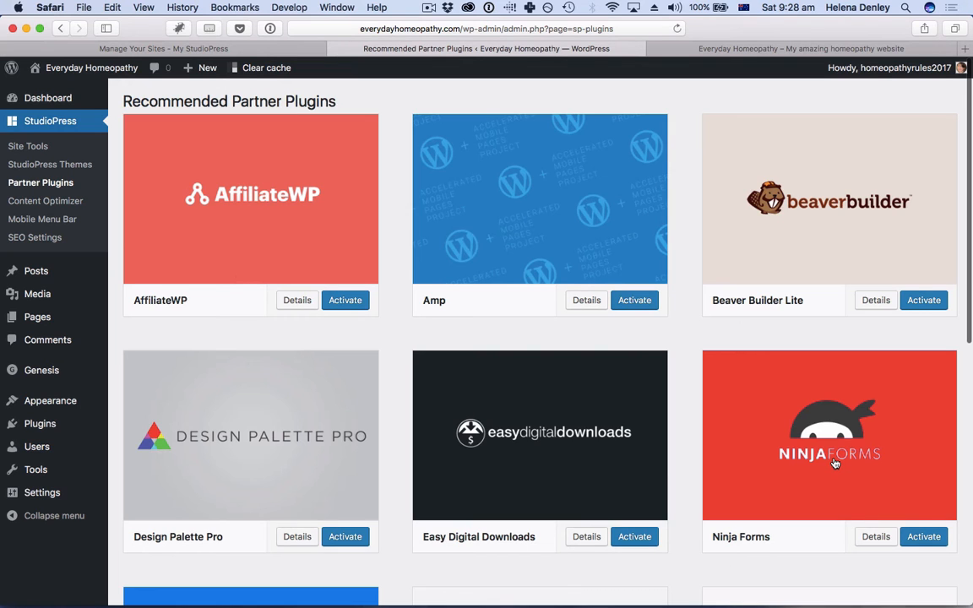
scroll(833, 462, down, 4)
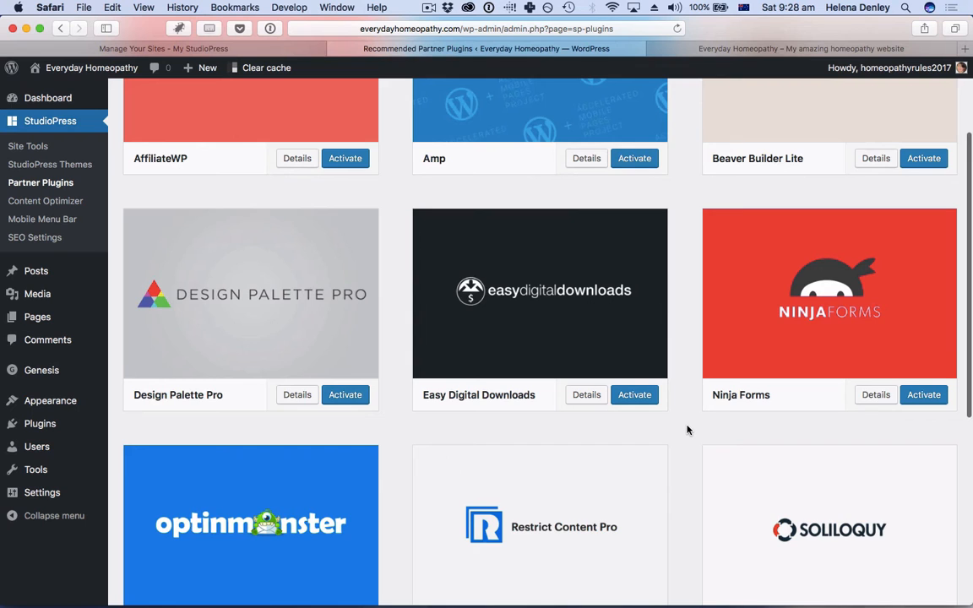
scroll(691, 430, down, 3)
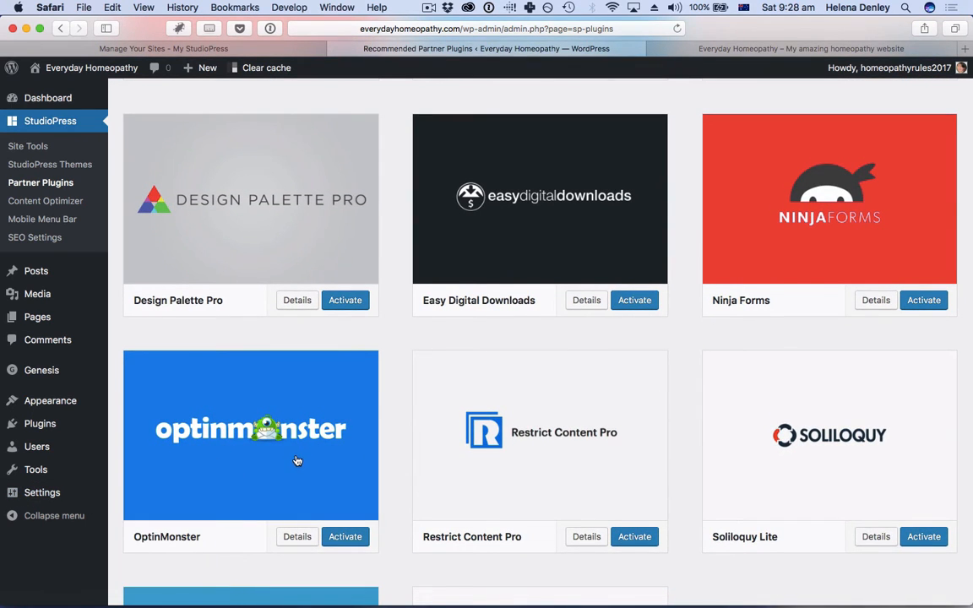
scroll(296, 460, down, 3)
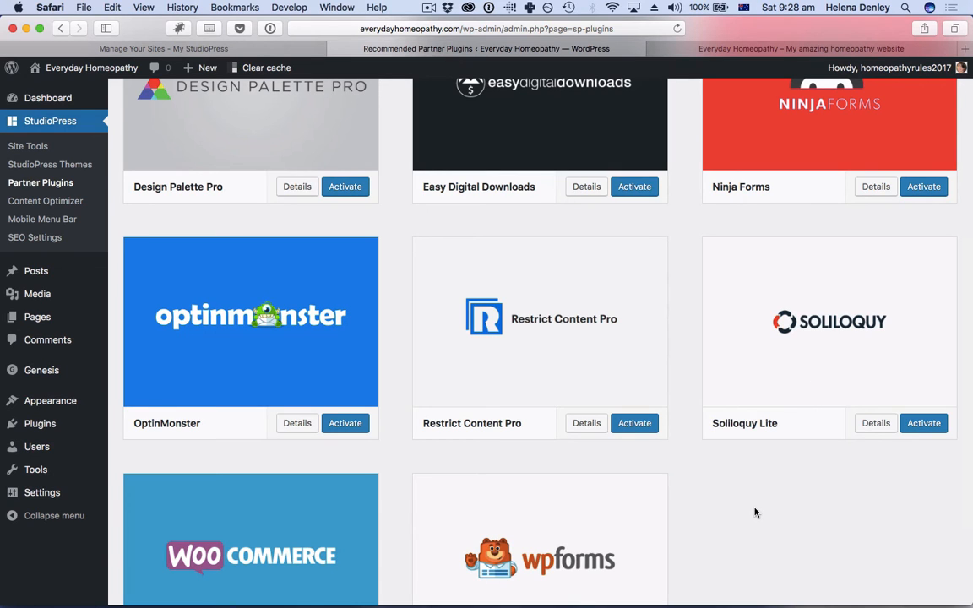
scroll(755, 513, down, 3)
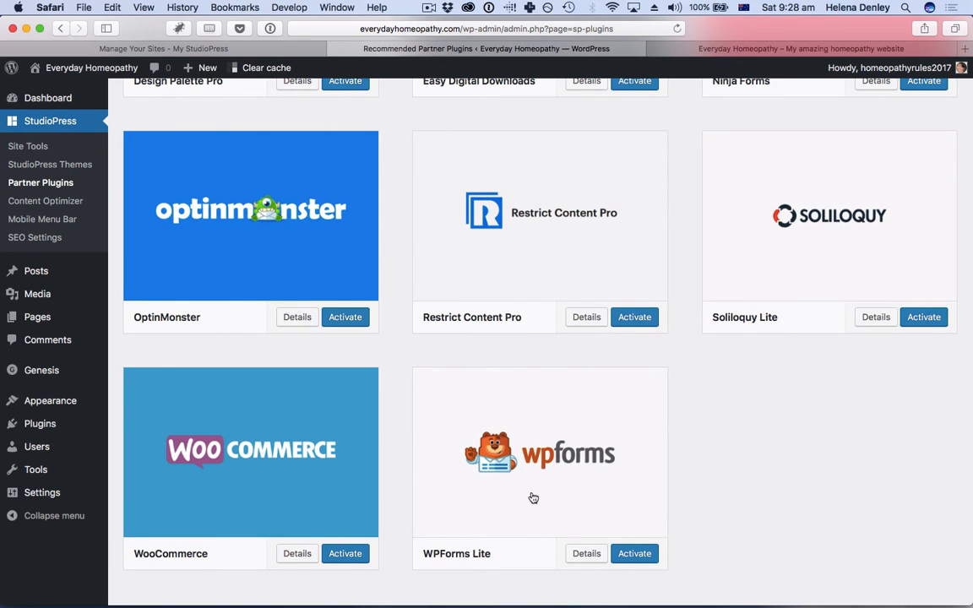
scroll(538, 488, up, 5)
scroll(613, 488, down, 5)
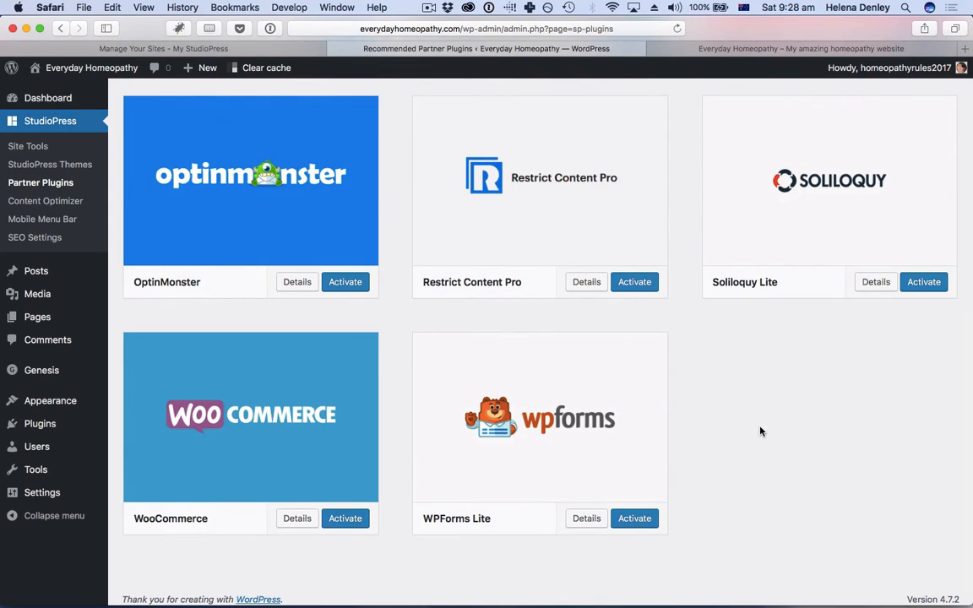
scroll(699, 419, up, 2)
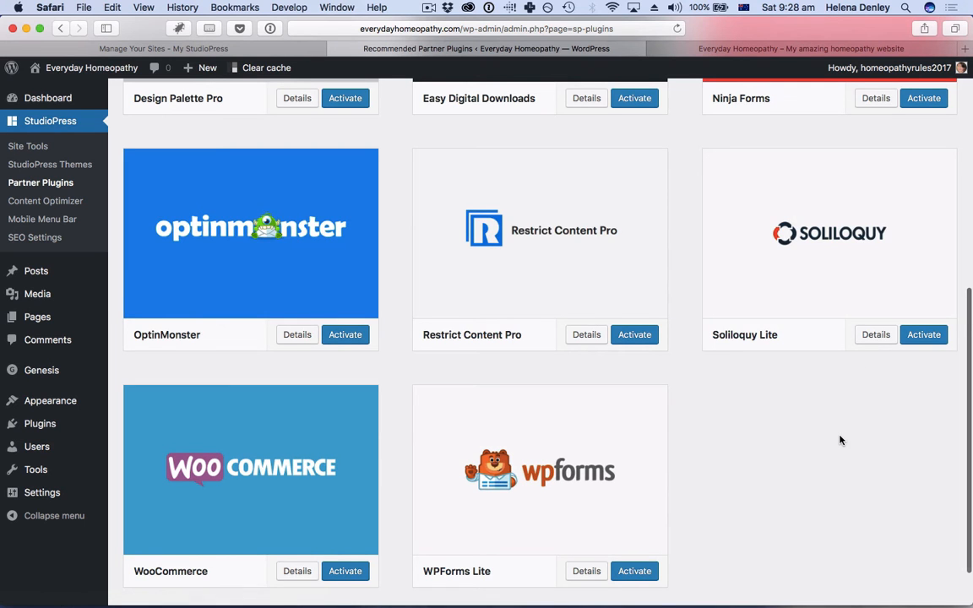
scroll(840, 439, up, 2)
scroll(840, 439, up, 5)
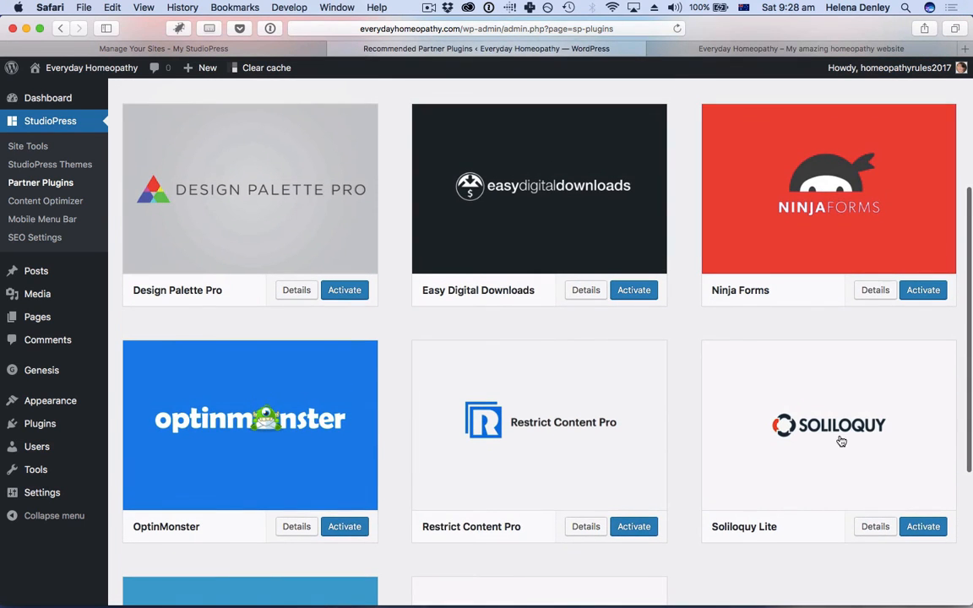
scroll(840, 439, down, 8)
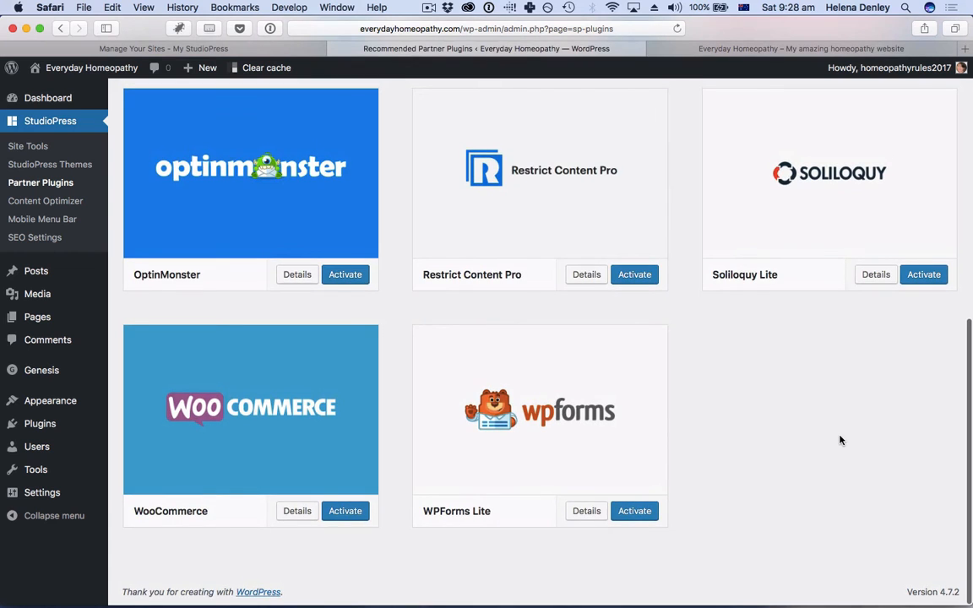
scroll(840, 439, up, 5)
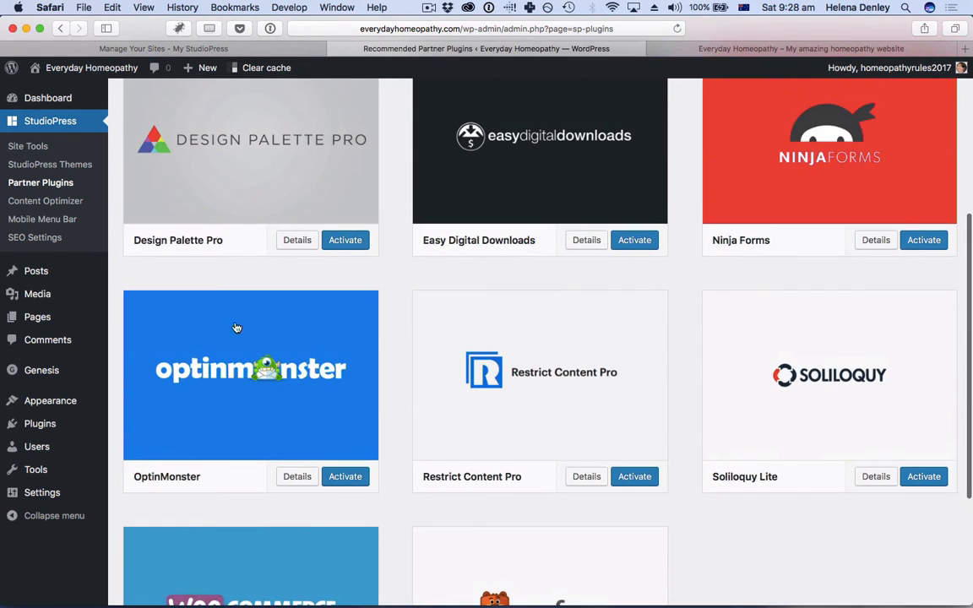
- Look over the Site Tools Software Monitor checks, then open Content Optimizer Settings
click(28, 146)
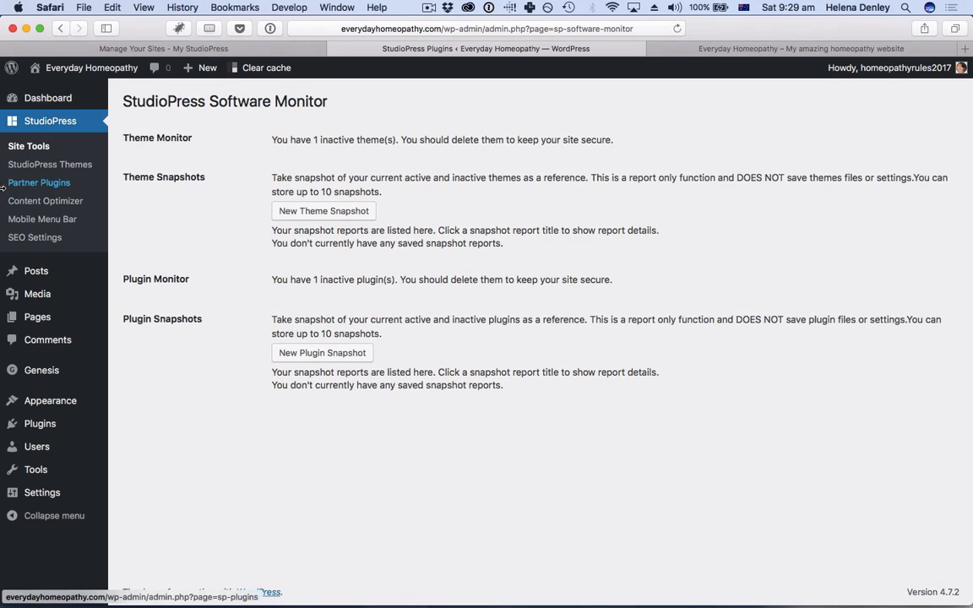
click(35, 197)
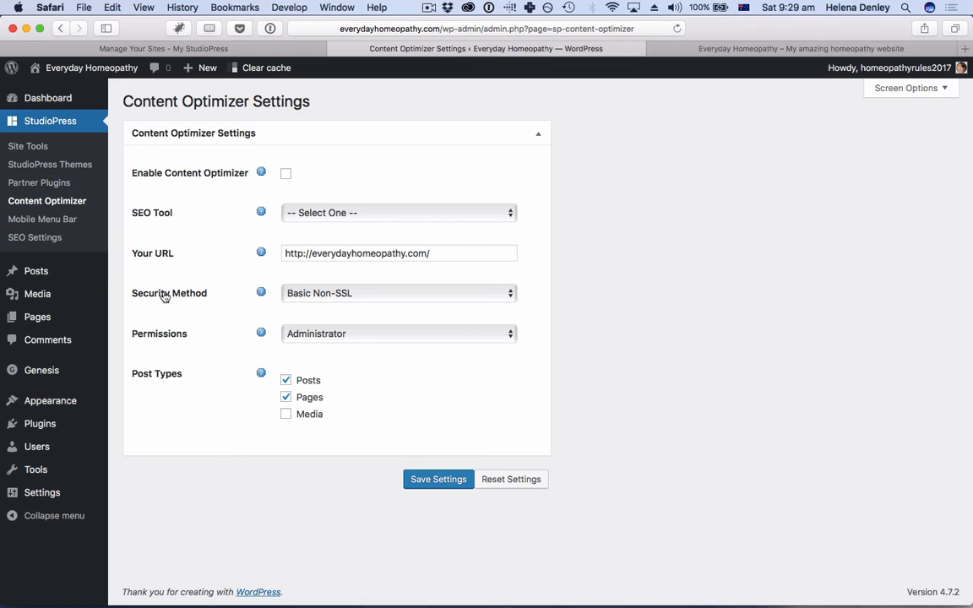
- Open the Customizer's Mobile Menu Bar panel from the StudioPress sidebar submenu
click(44, 219)
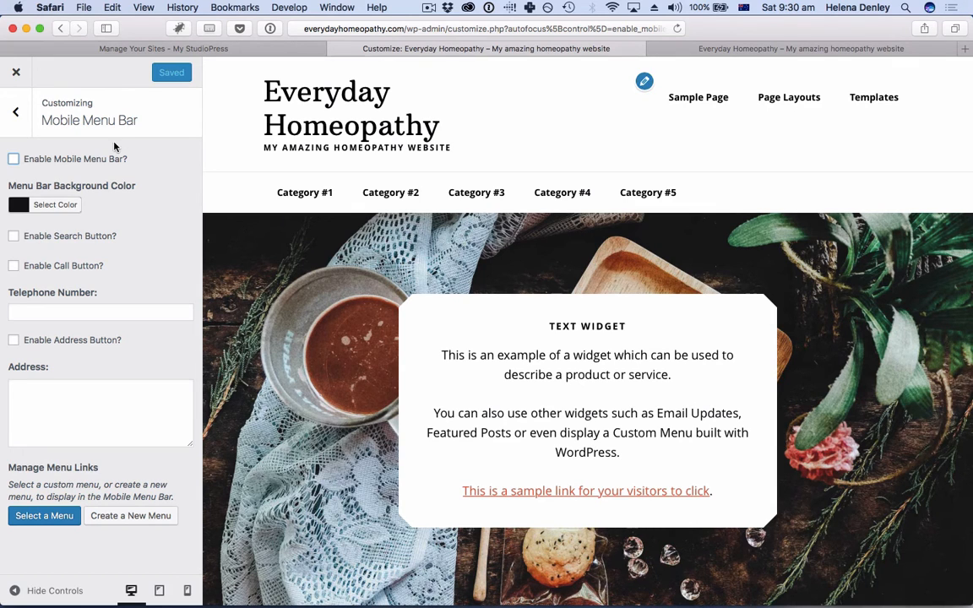
- Enable the Mobile Menu Bar option, publish it, and reload the live Everyday Homeopathy site
click(12, 159)
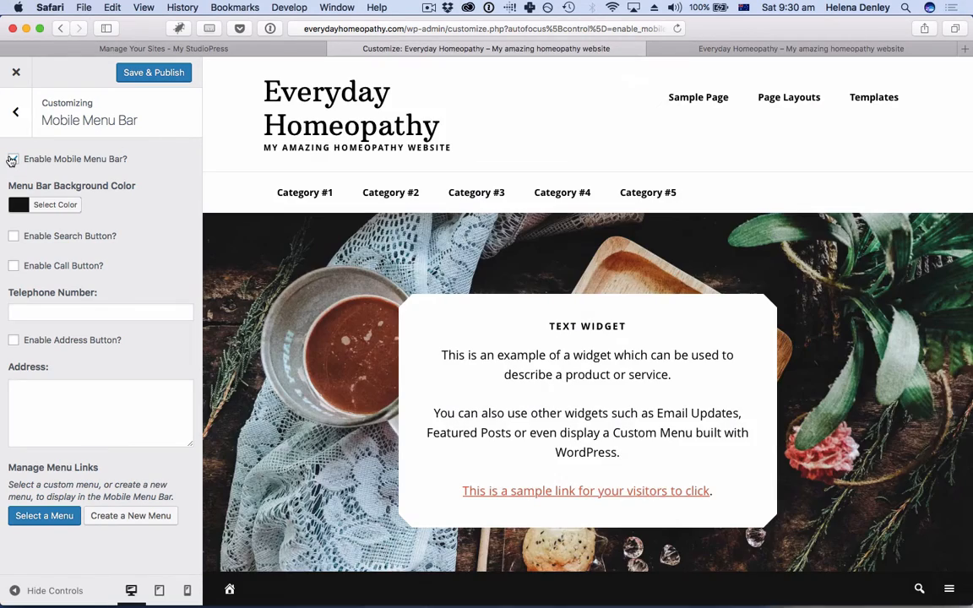
scroll(306, 260, down, 4)
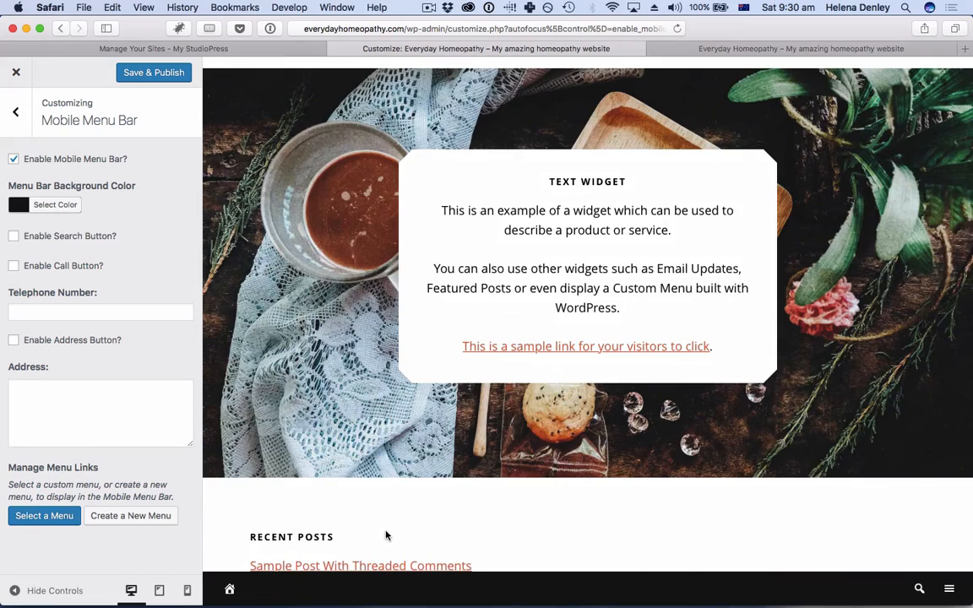
scroll(387, 535, down, 5)
scroll(387, 529, up, 7)
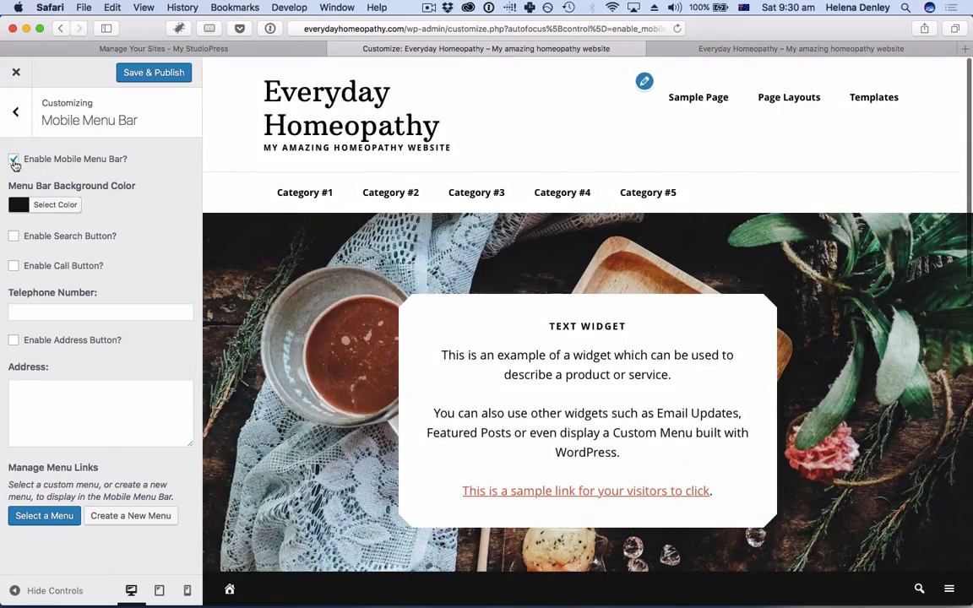
click(13, 158)
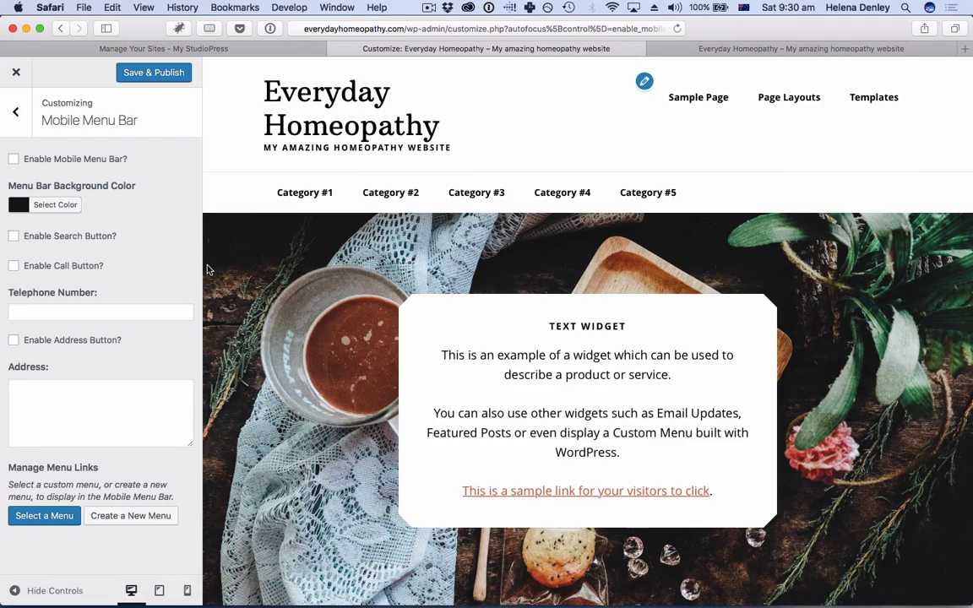
click(13, 158)
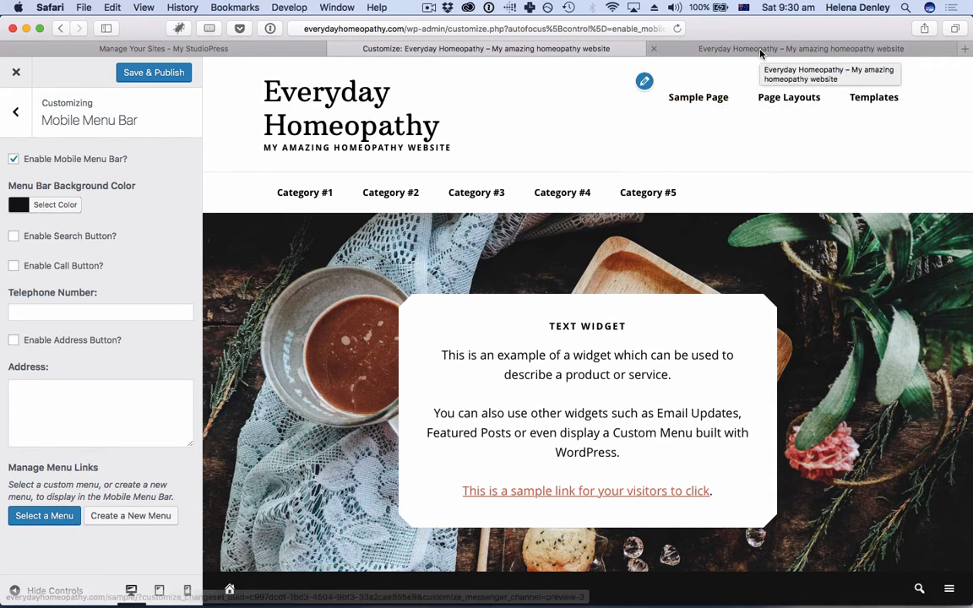
click(169, 71)
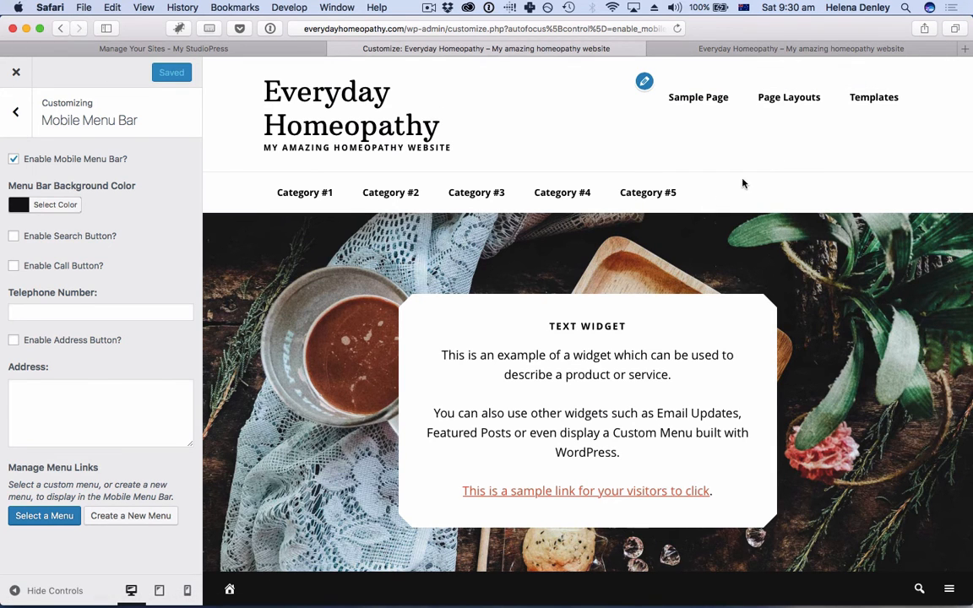
click(695, 49)
key(super+r)
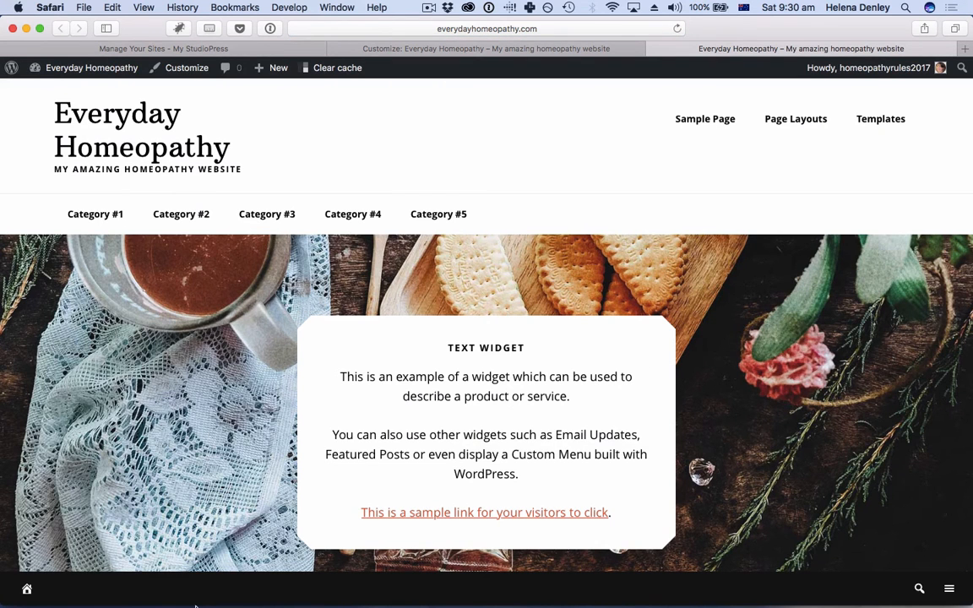
- Try the bottom bar's home, search and navigation menu buttons on the live site
click(27, 591)
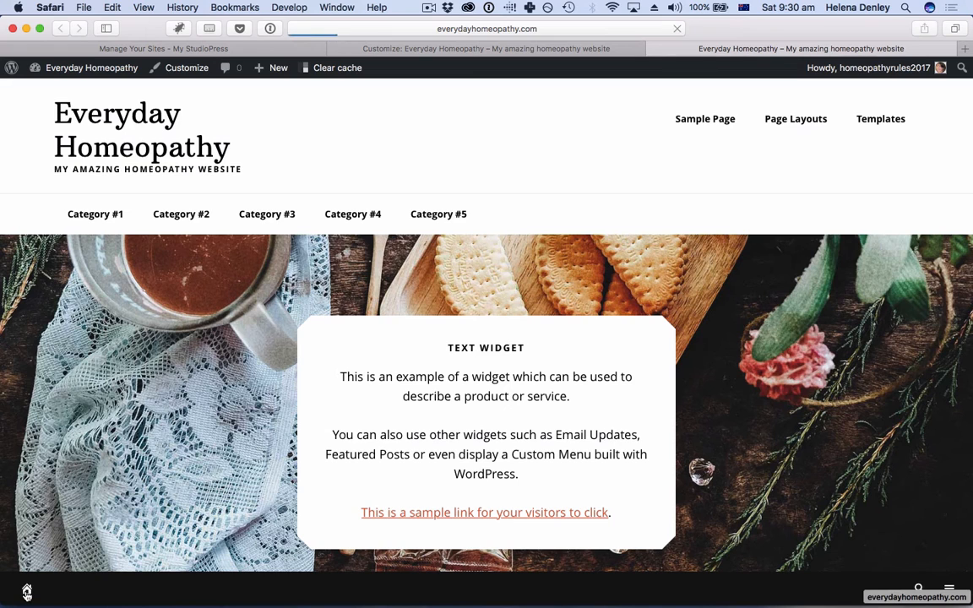
click(919, 588)
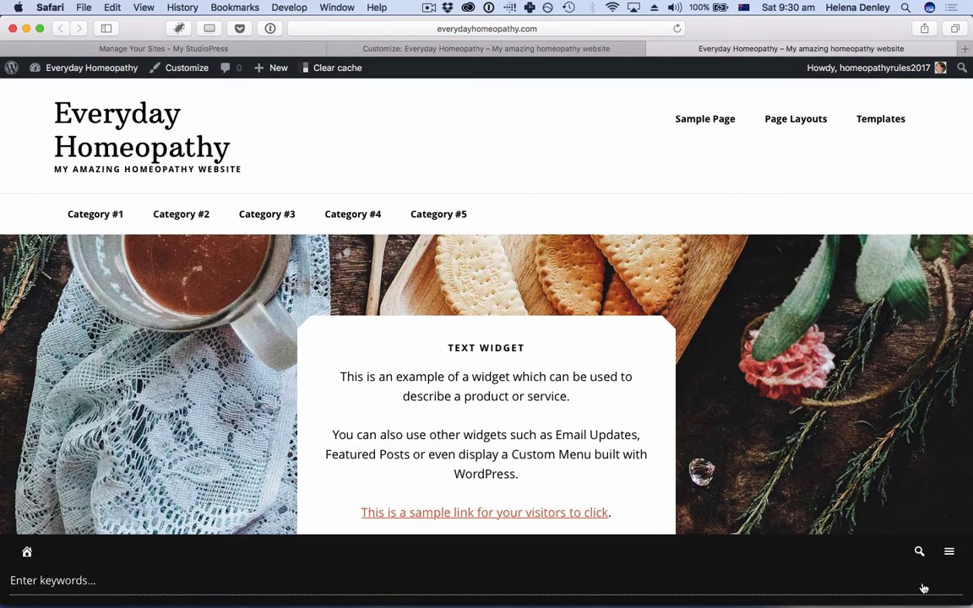
click(947, 555)
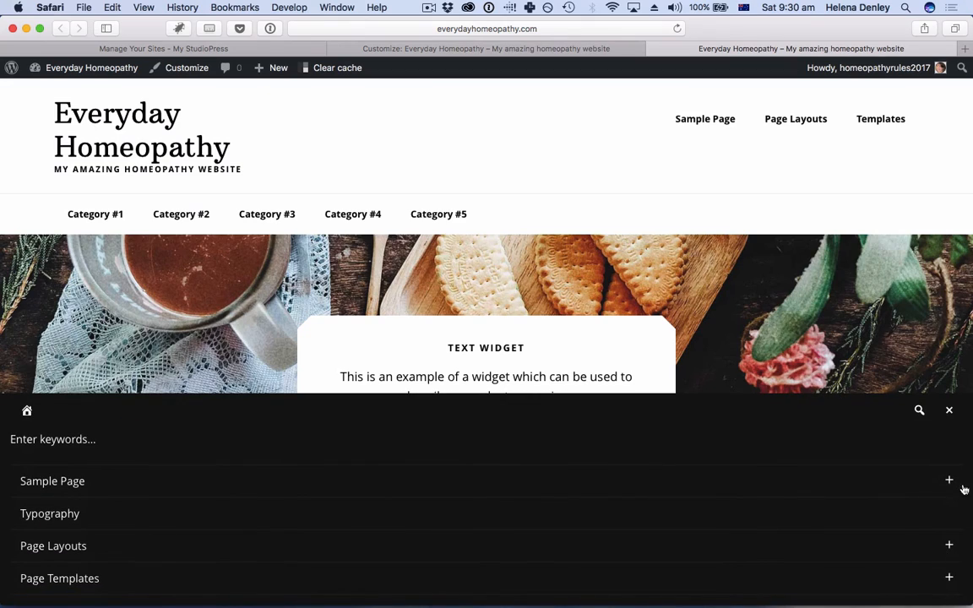
click(948, 410)
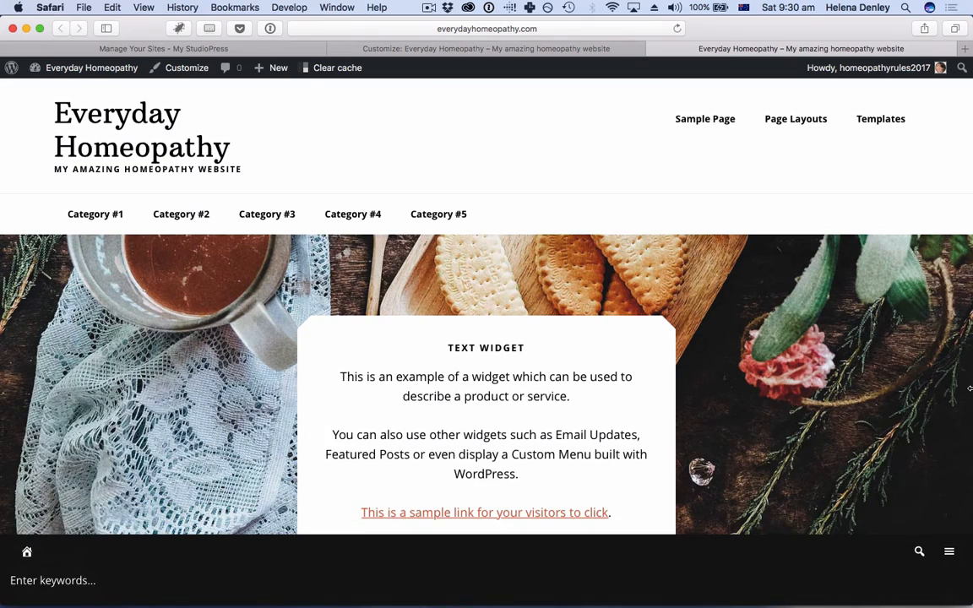
- Narrow the browser window, then uncheck Enable Mobile Menu Bar in the Customizer
drag(971, 414, 969, 271)
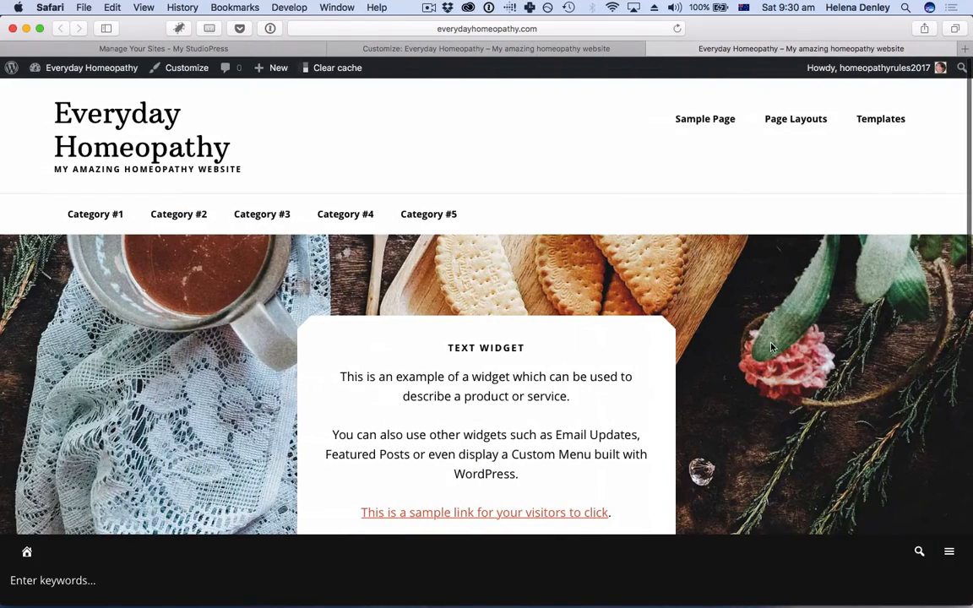
click(423, 48)
click(26, 160)
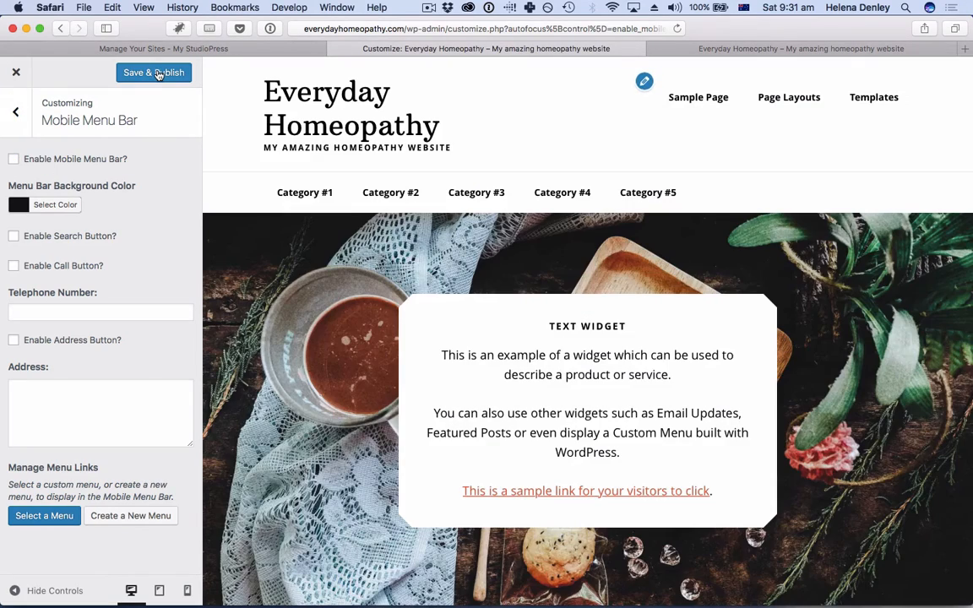
- Save & Publish the disabled mobile menu bar and close the Customizer
click(154, 72)
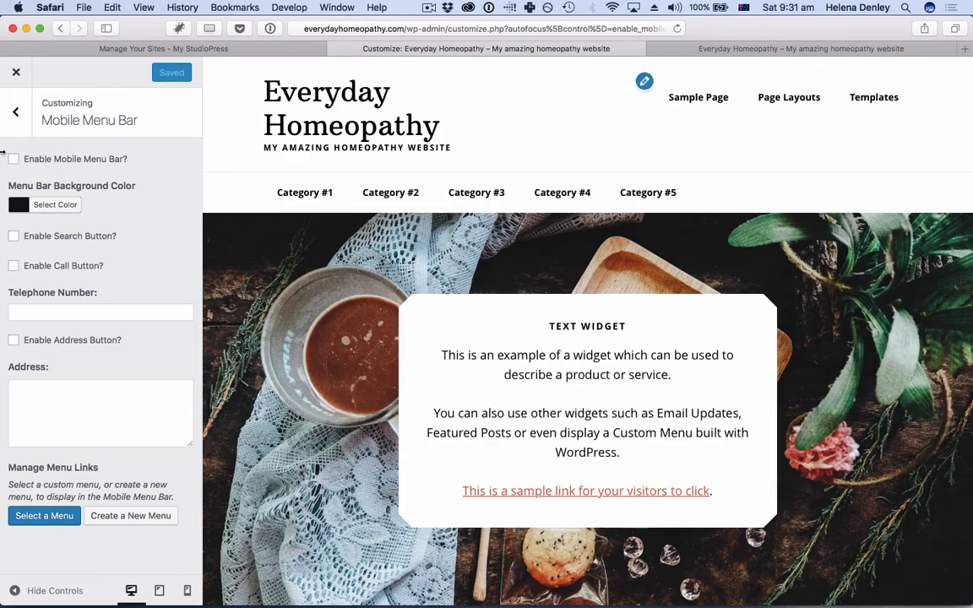
click(16, 74)
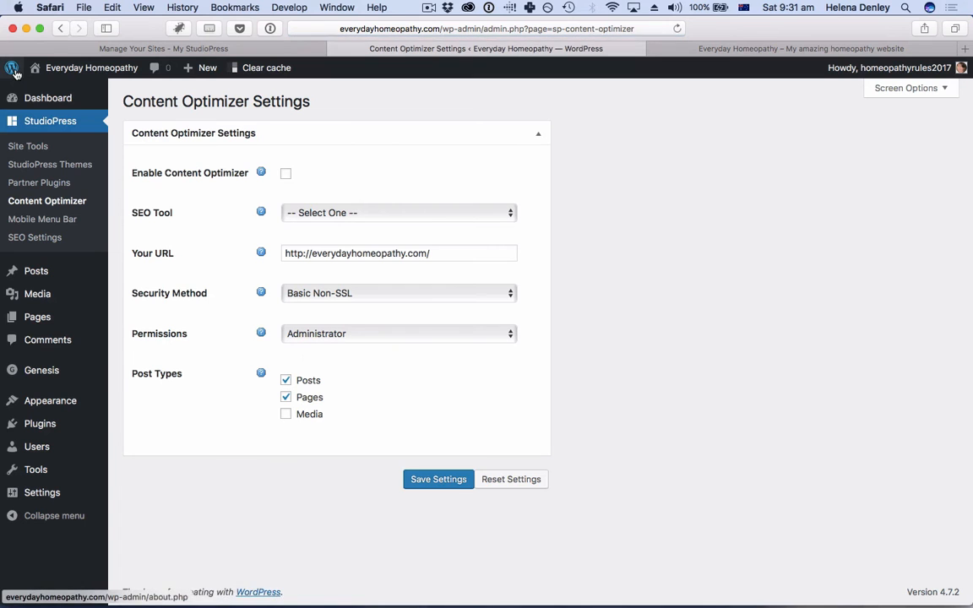
- Browse the Posts list and the 14-page Pages list, then go to Genesis settings
click(32, 273)
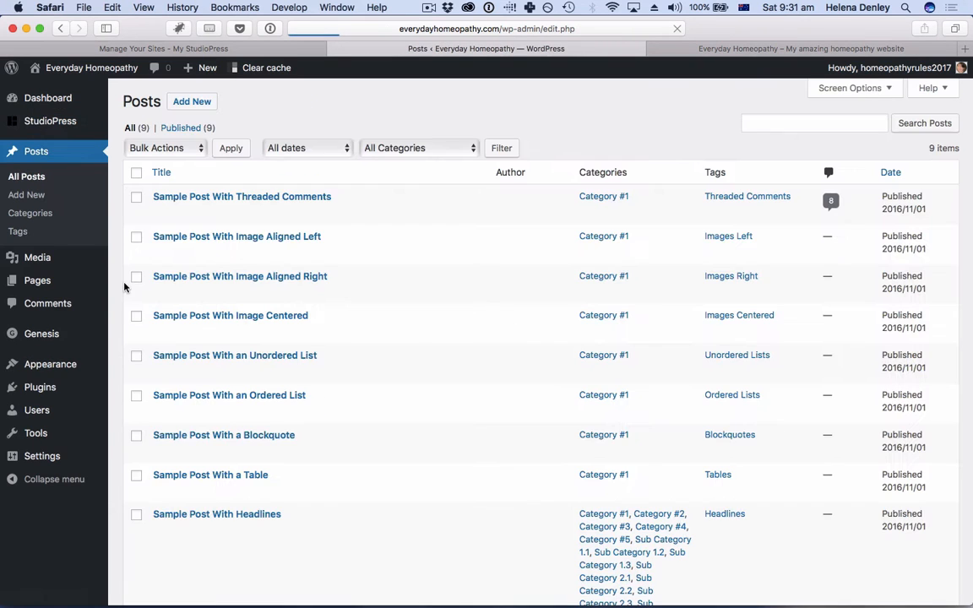
click(35, 280)
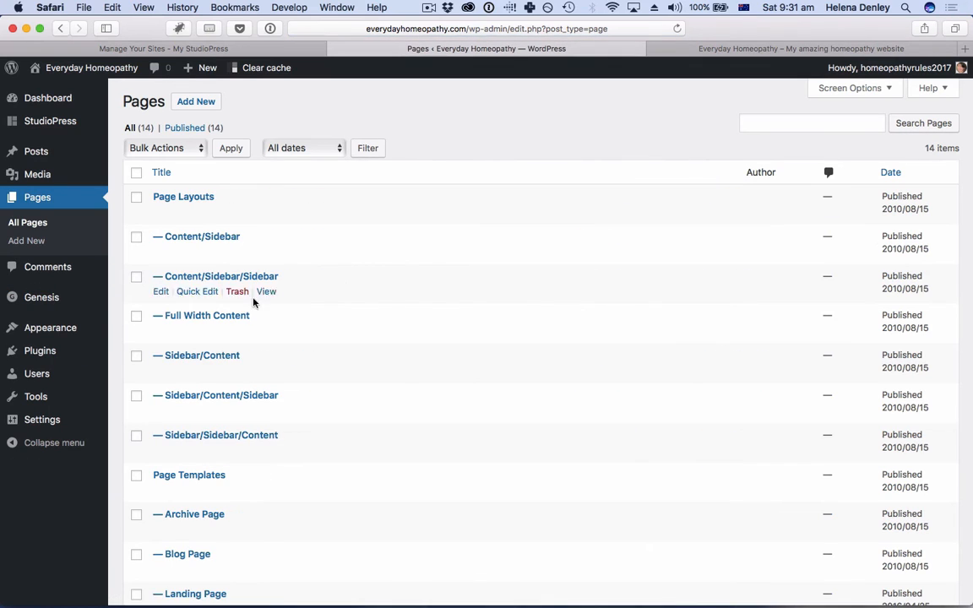
click(42, 296)
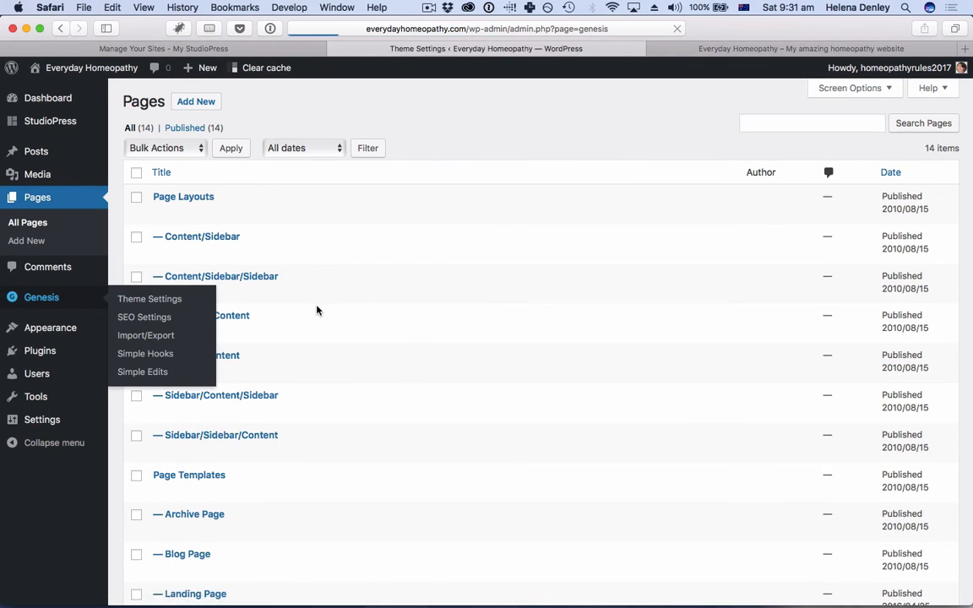
- Skim Genesis Theme Settings, view Genesis Simple Edits, then reach Plugins > Installed Plugins
scroll(316, 310, down, 15)
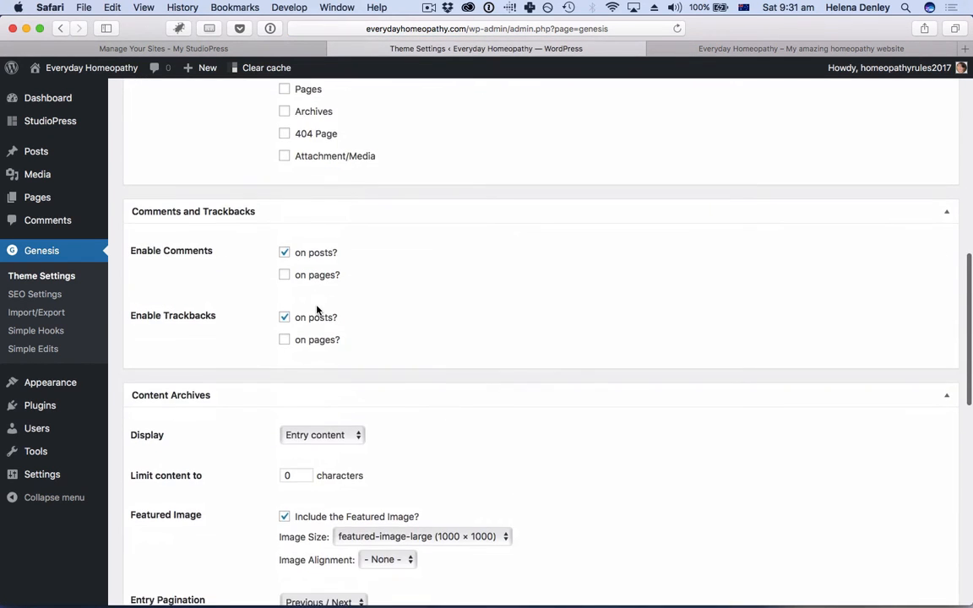
scroll(316, 310, down, 2)
scroll(317, 310, up, 10)
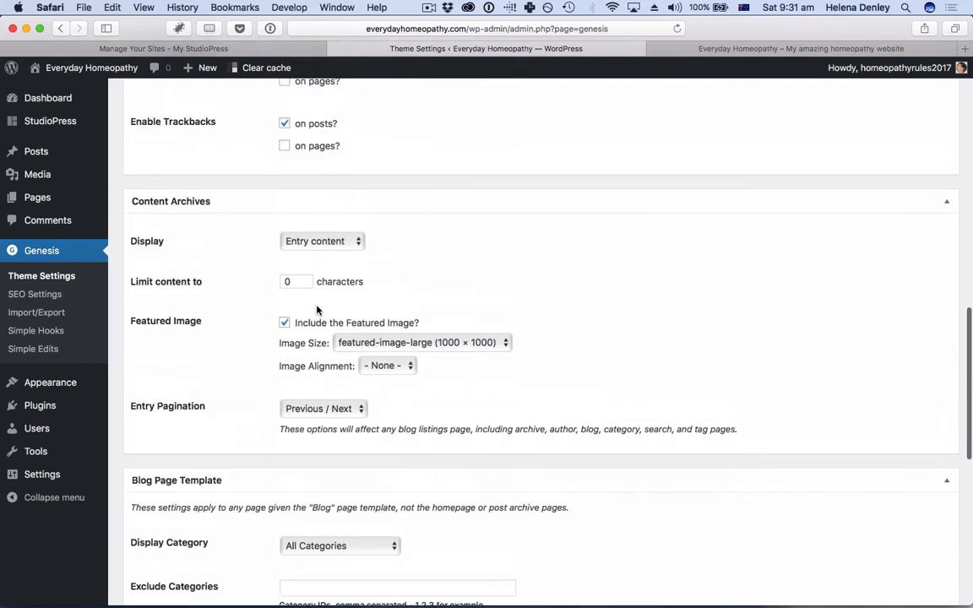
scroll(317, 310, up, 6)
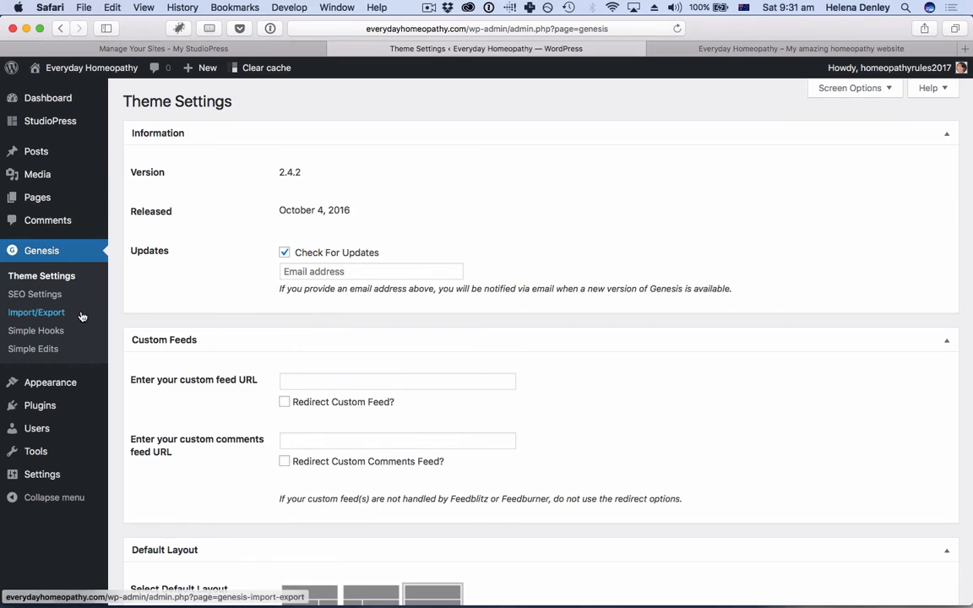
click(38, 348)
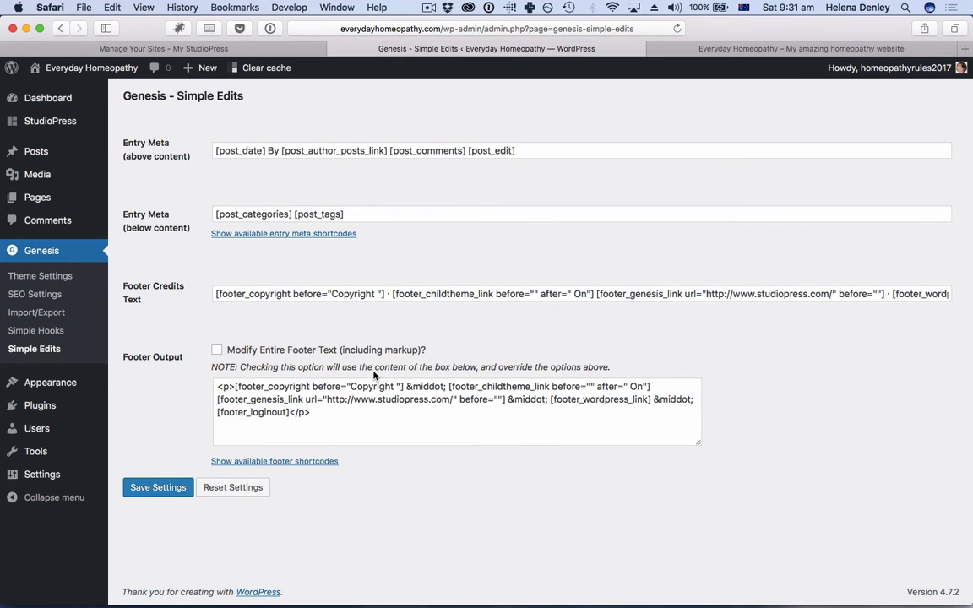
mouse_move(48, 387)
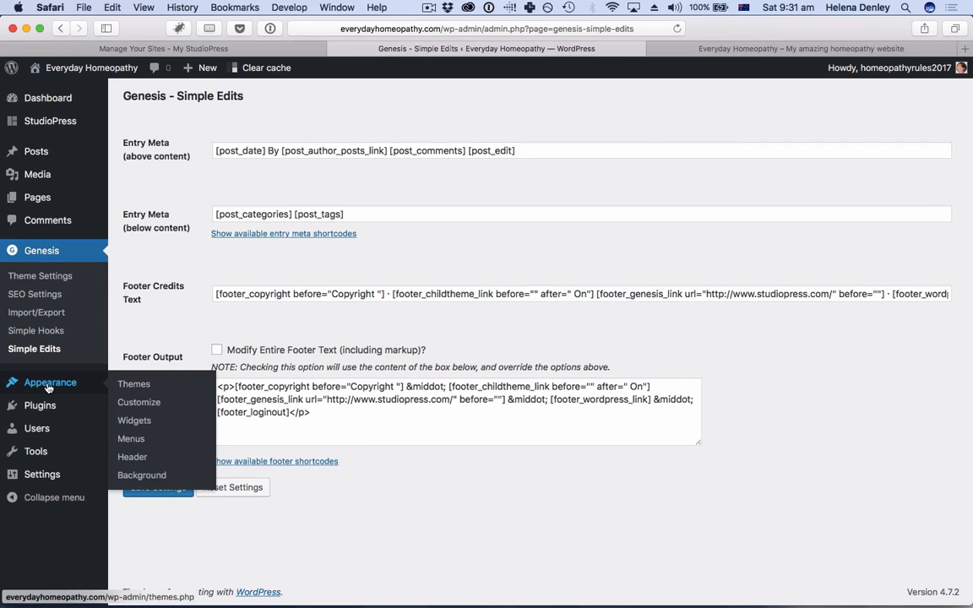
mouse_move(46, 410)
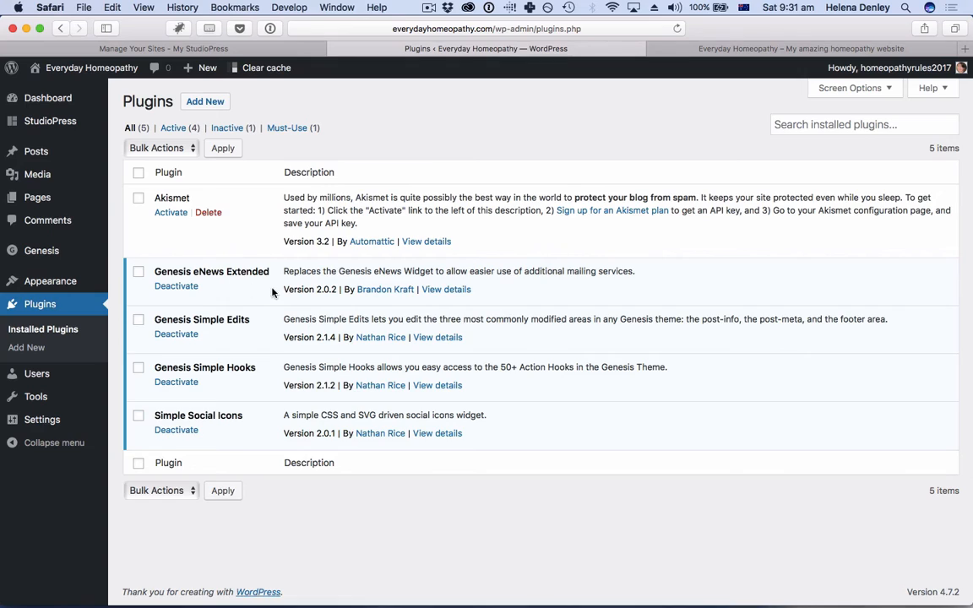
- Reload the site's front page and look over the Sample Page
click(742, 49)
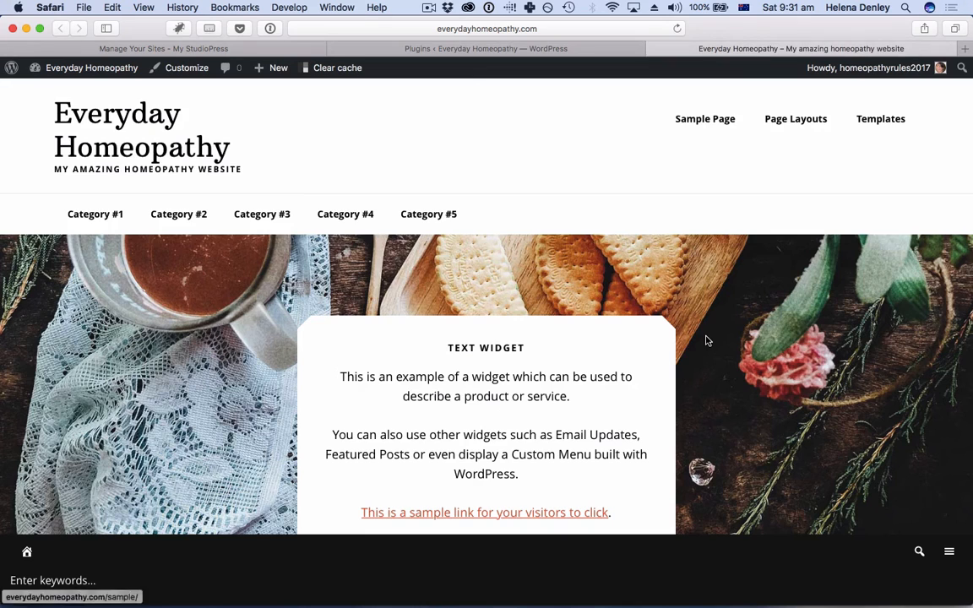
scroll(705, 338, down, 5)
scroll(706, 339, up, 5)
key(super+r)
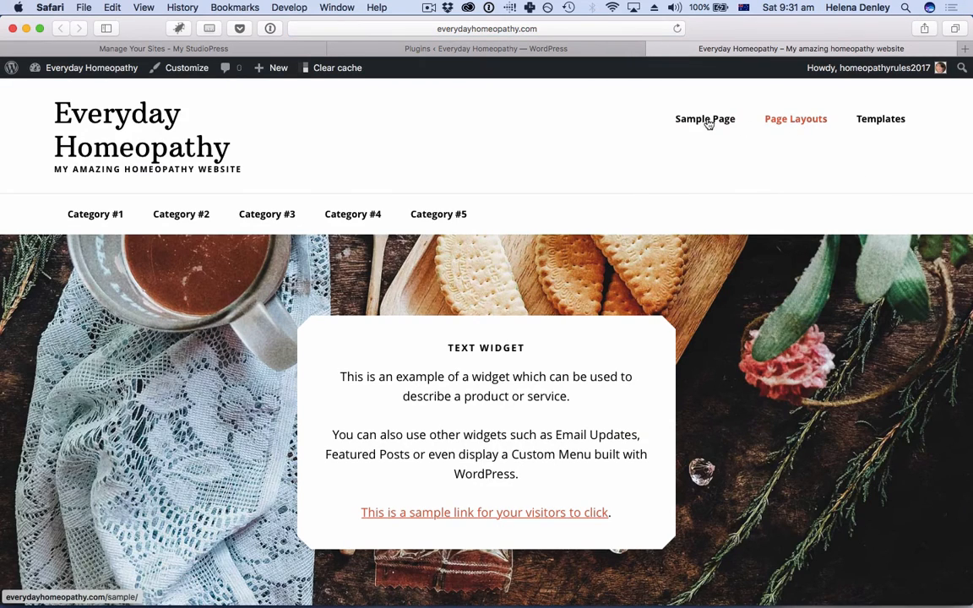
click(708, 123)
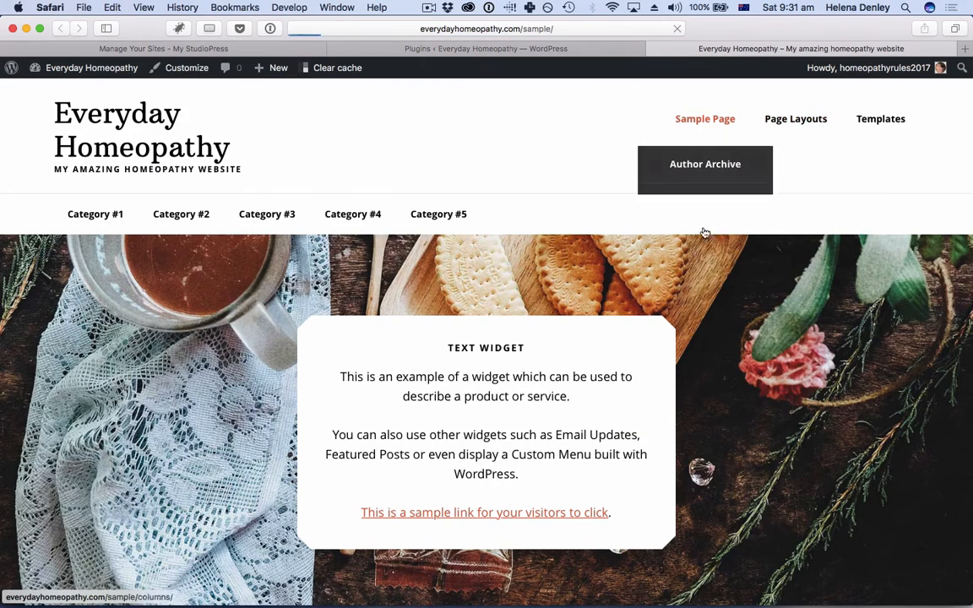
scroll(703, 265, down, 10)
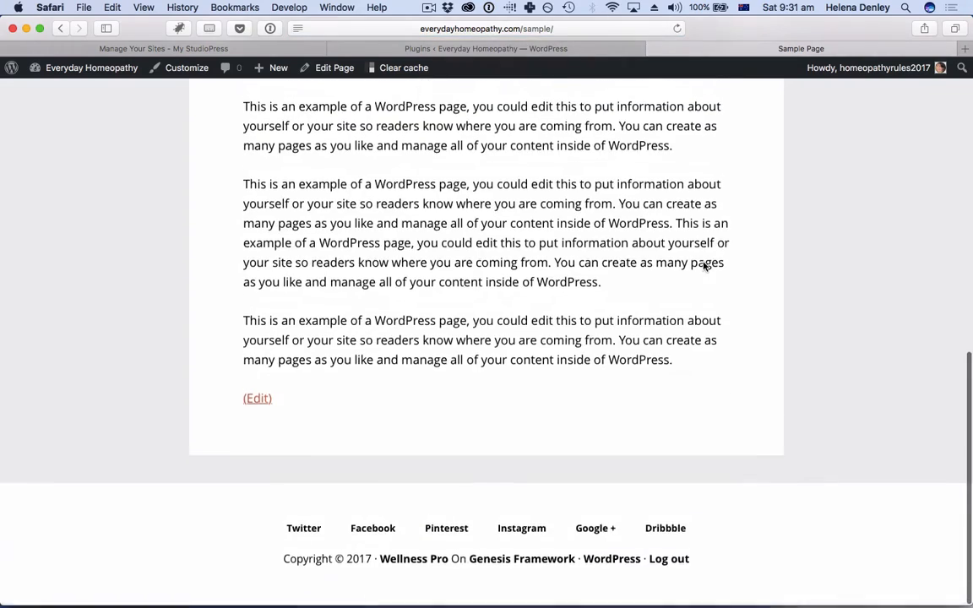
scroll(702, 265, up, 10)
- Return to the homepage and read through the Sample Post With Threaded Comments
click(447, 50)
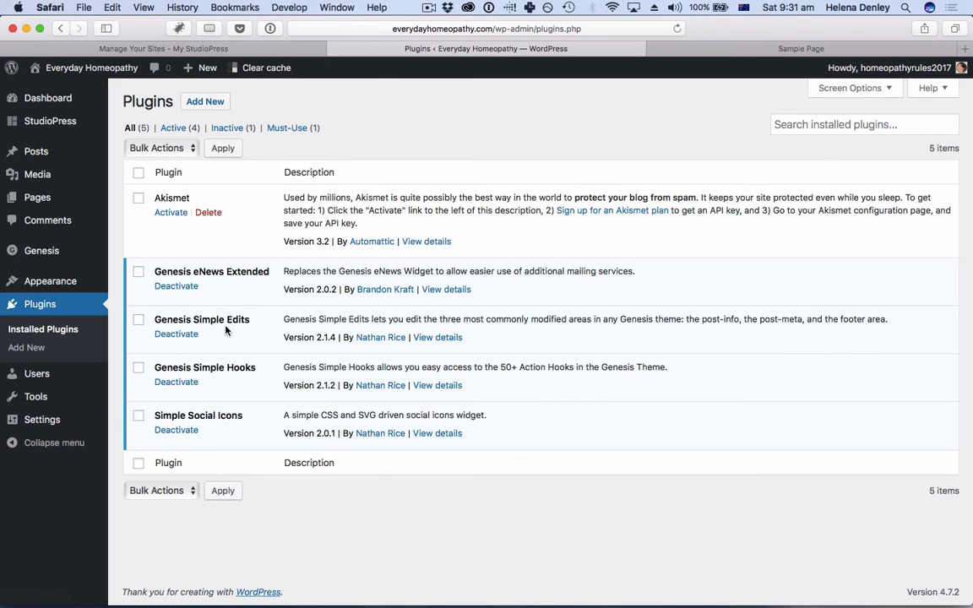
click(743, 49)
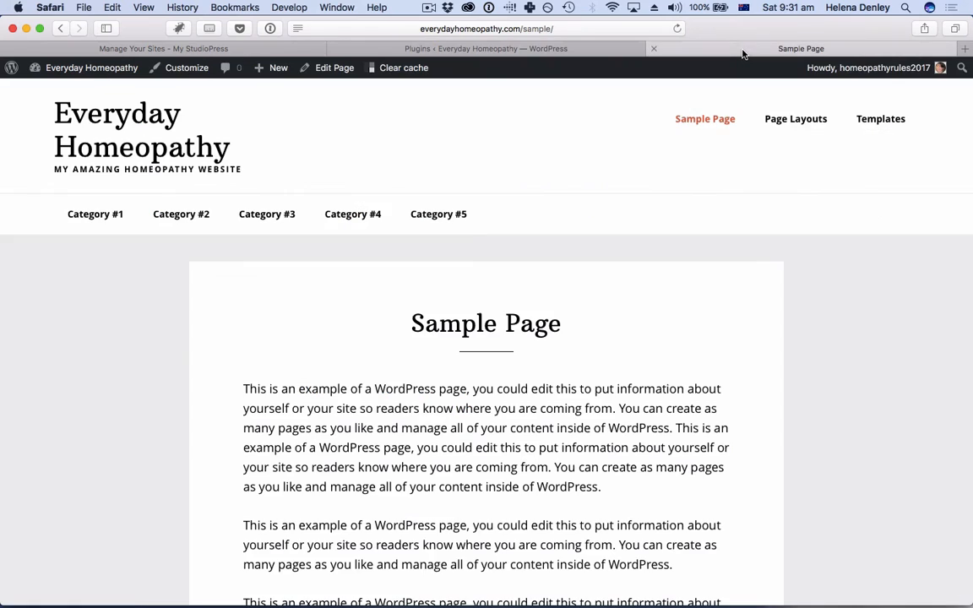
mouse_move(797, 130)
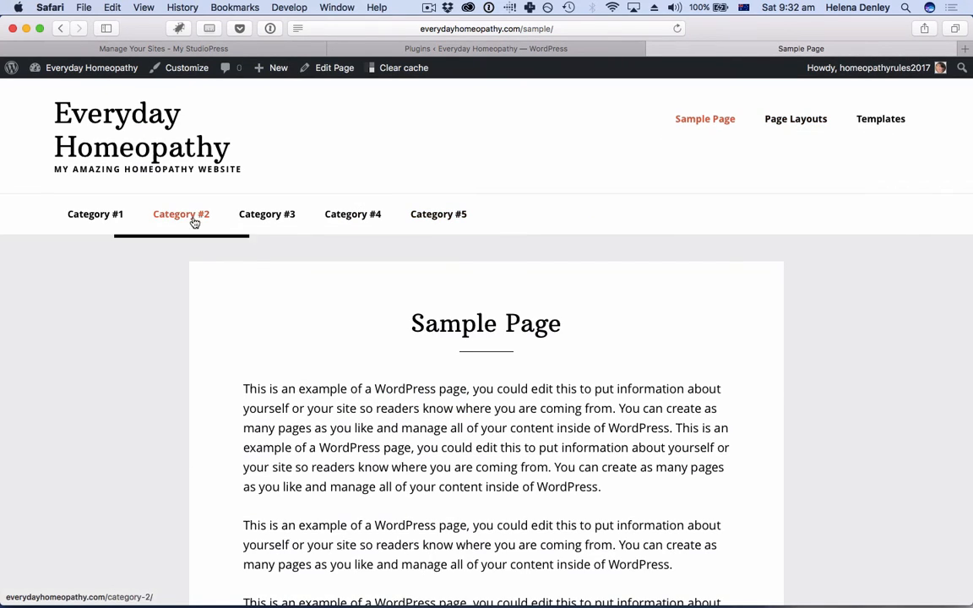
click(171, 143)
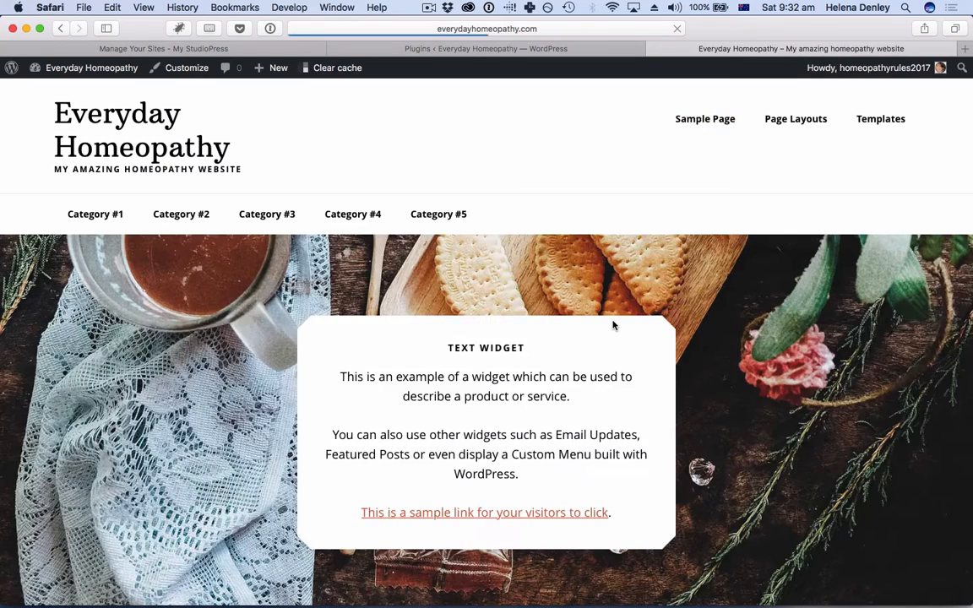
scroll(613, 325, down, 5)
click(239, 404)
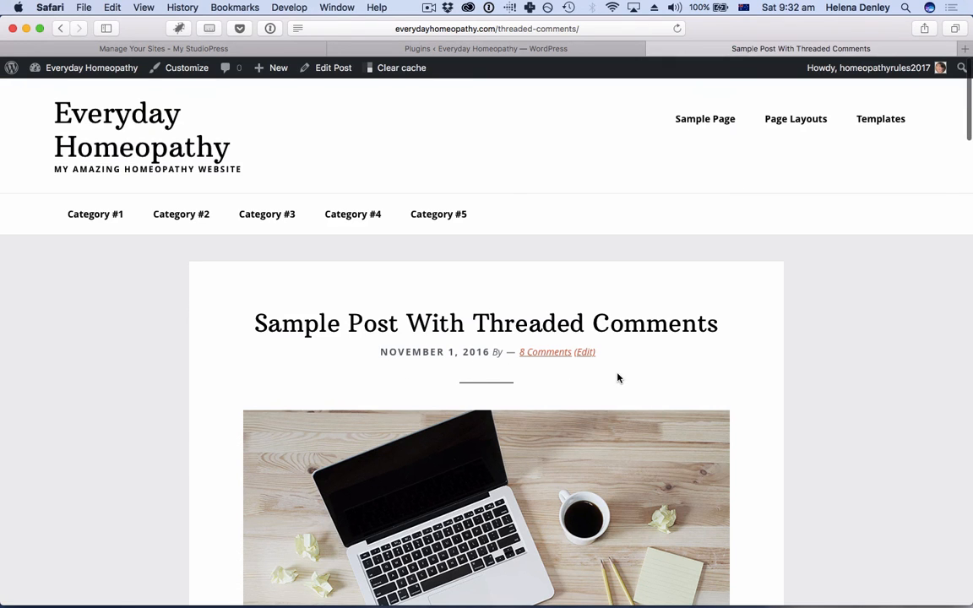
scroll(618, 377, down, 3)
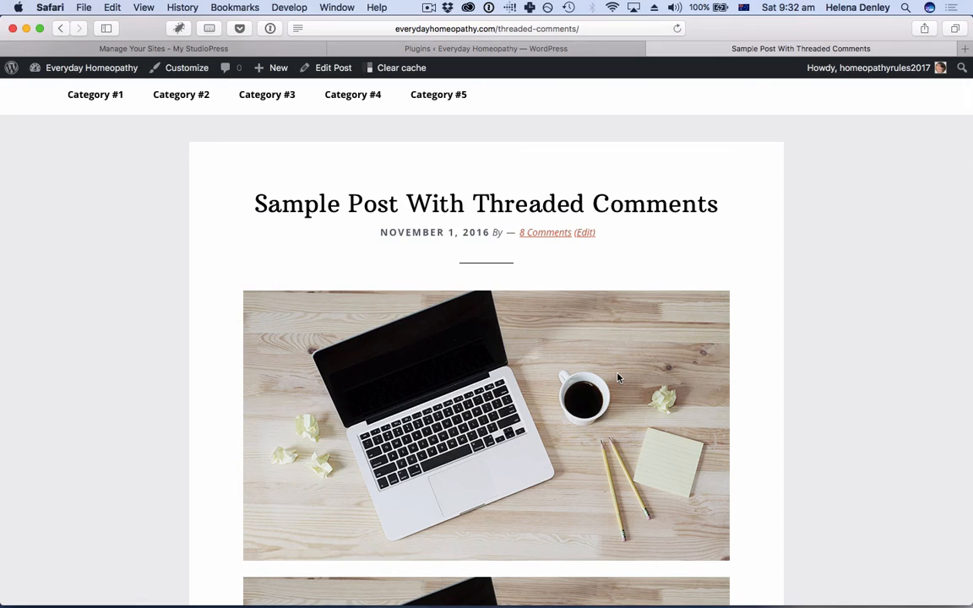
scroll(617, 377, down, 10)
scroll(617, 377, down, 10)
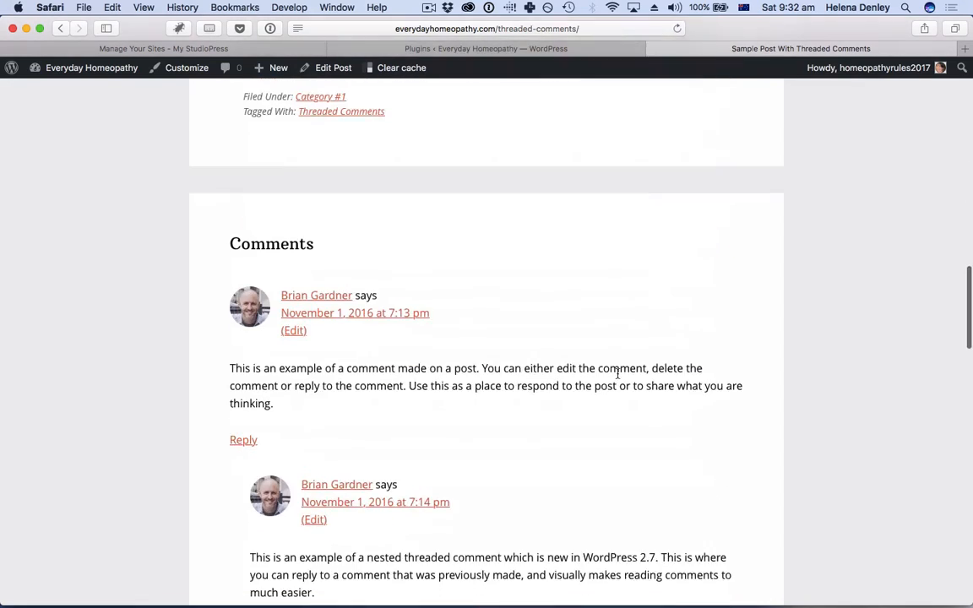
scroll(618, 378, down, 5)
scroll(617, 377, down, 10)
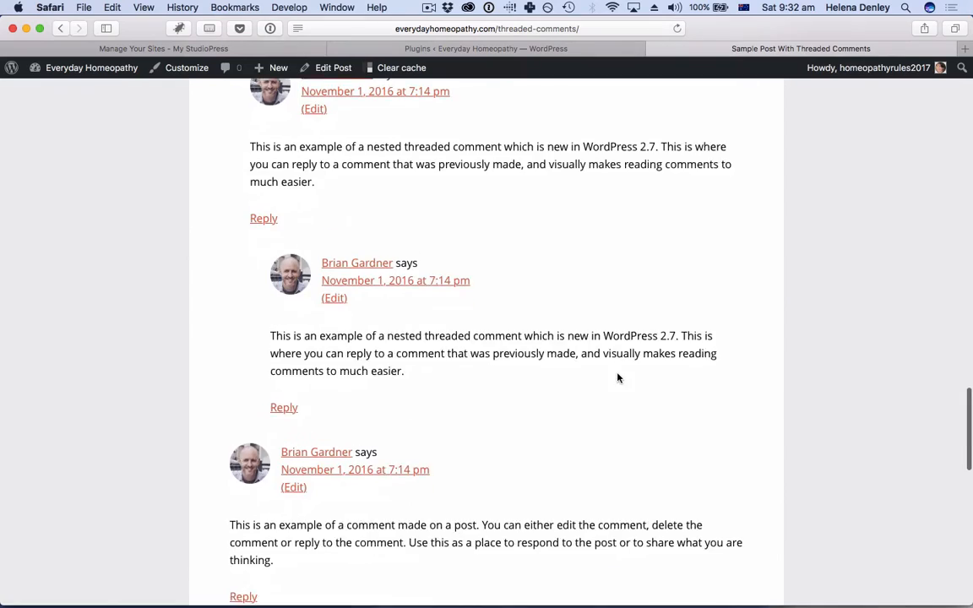
scroll(617, 378, down, 3)
scroll(617, 377, down, 5)
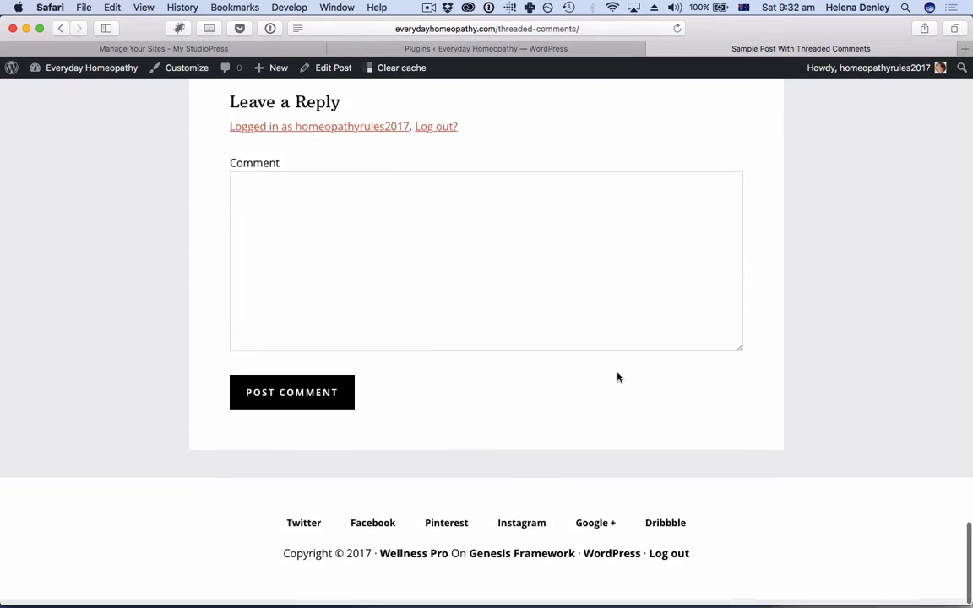
scroll(667, 529, up, 20)
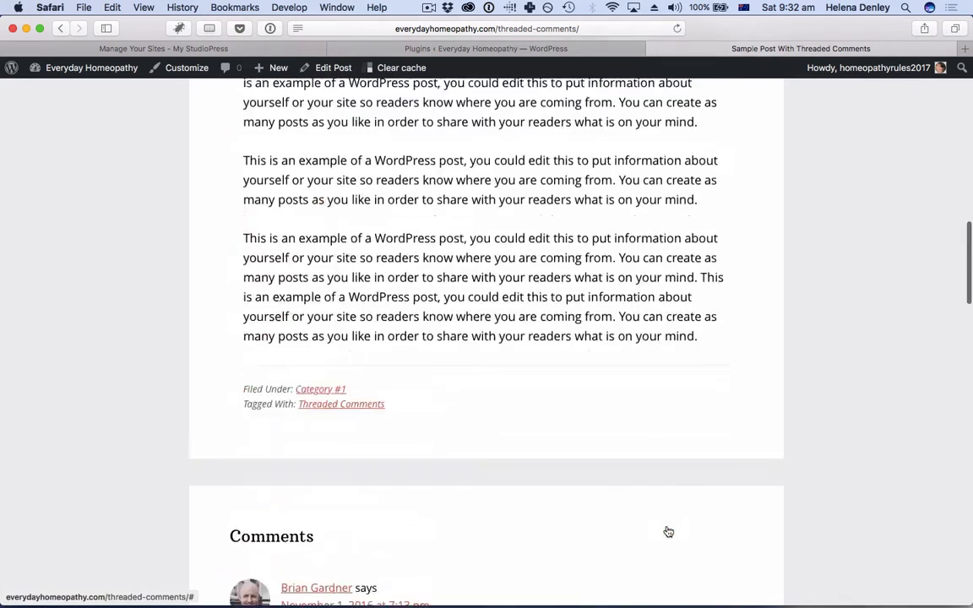
- Check the plugins list, revisit the homepage, then return to Installed Plugins
click(498, 48)
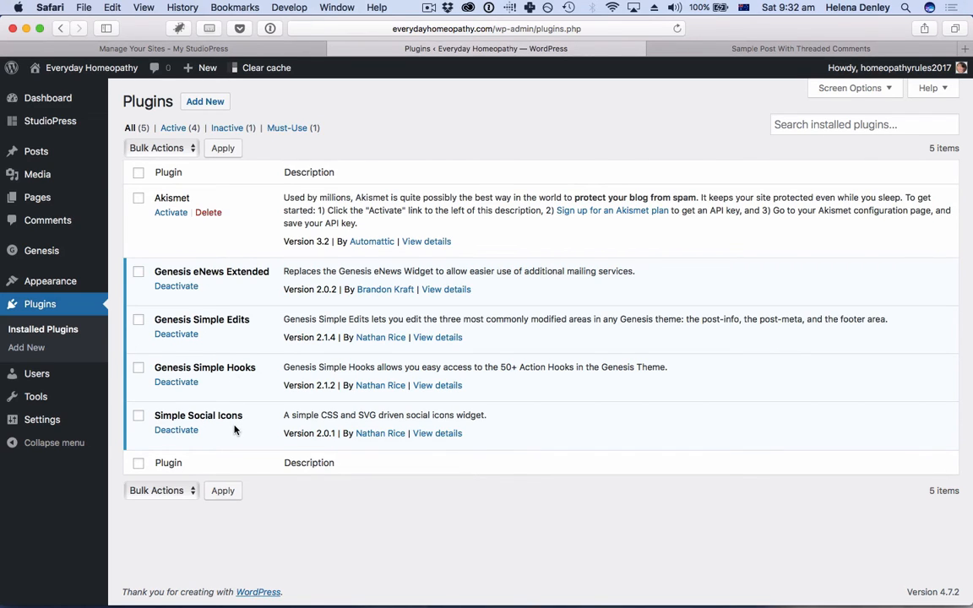
click(687, 49)
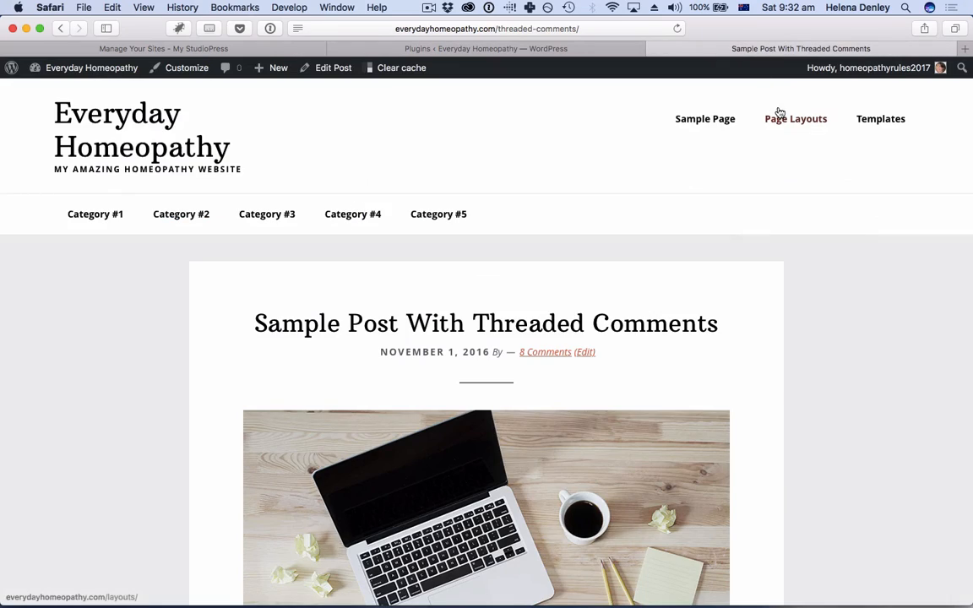
click(156, 148)
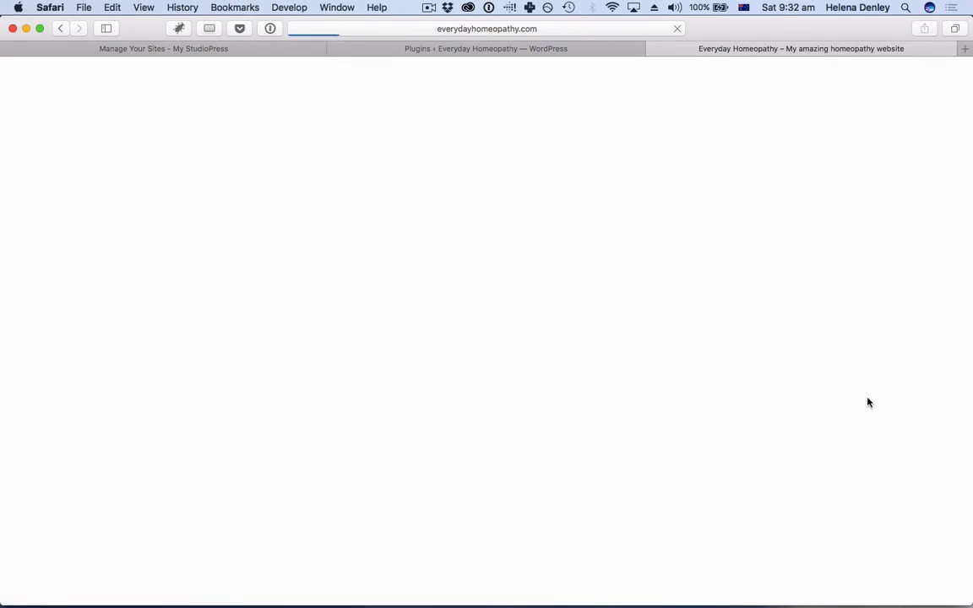
scroll(868, 401, down, 5)
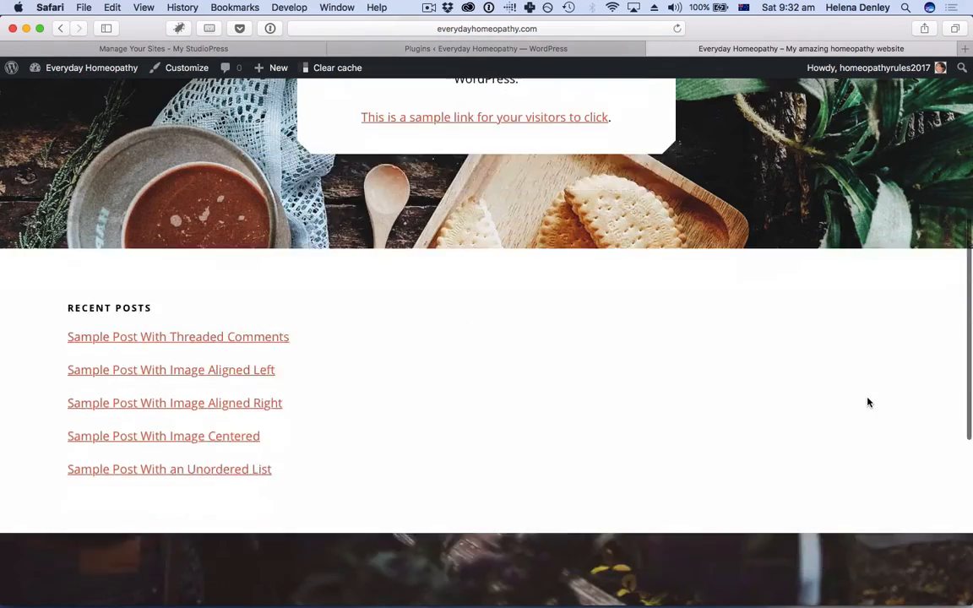
scroll(868, 402, down, 5)
scroll(868, 402, up, 15)
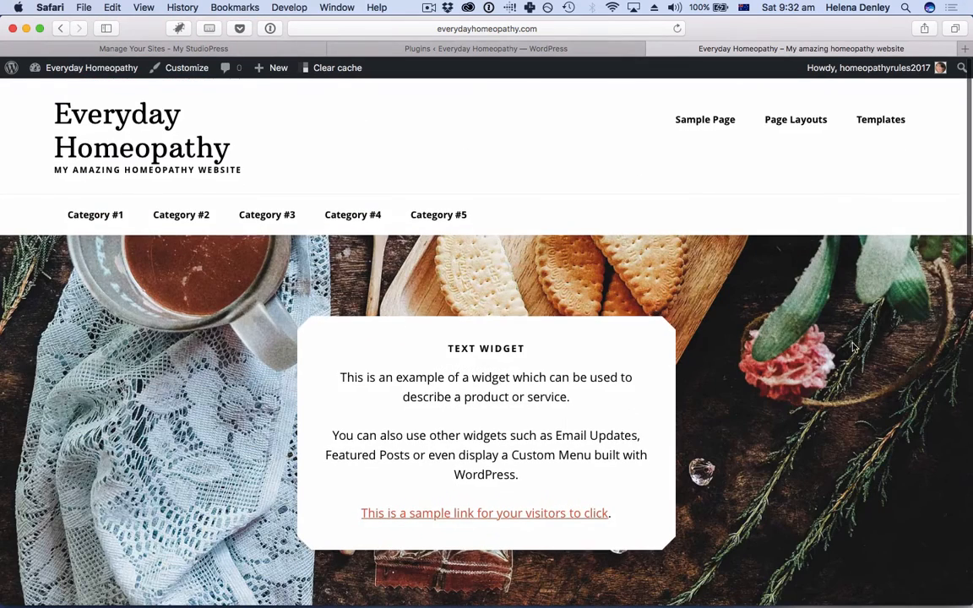
click(445, 49)
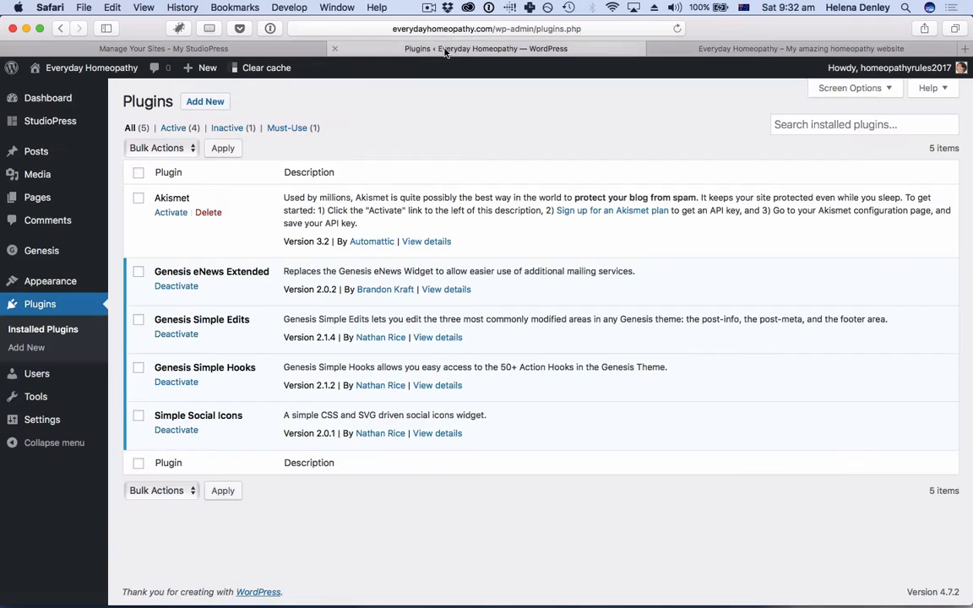
- Visit Users, Tools and General Settings, then Users again, ending on Dashboard Home
click(40, 377)
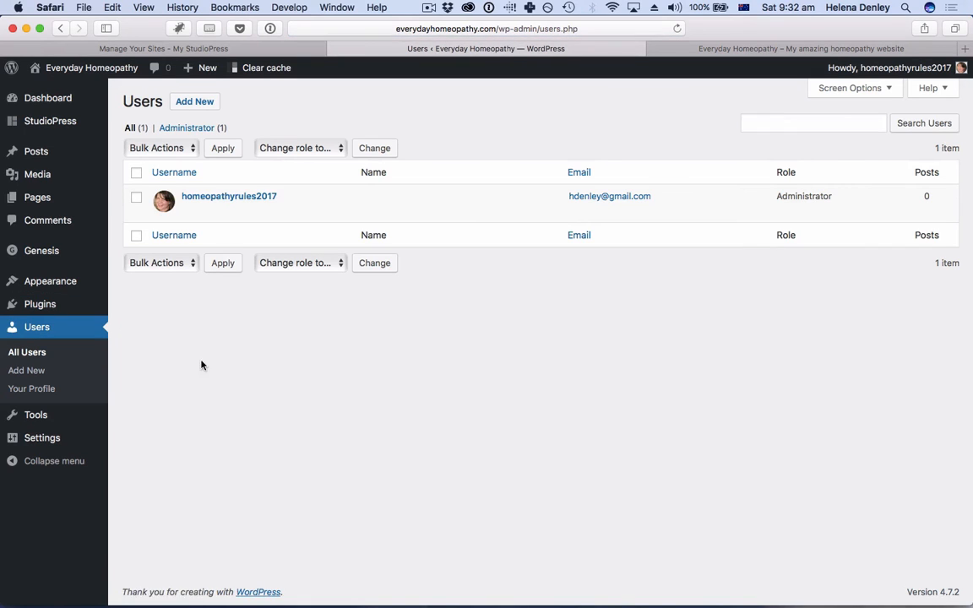
click(36, 416)
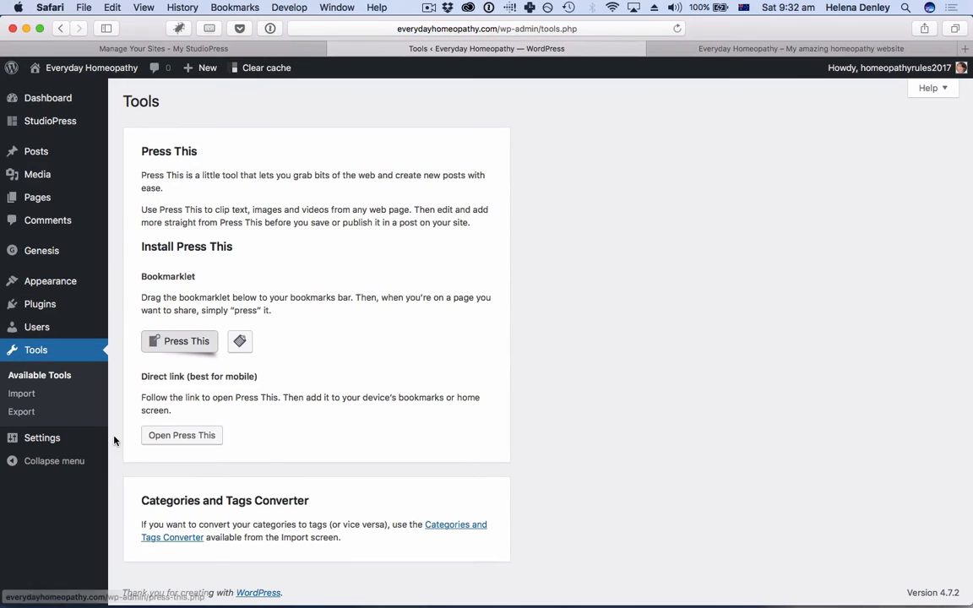
click(54, 439)
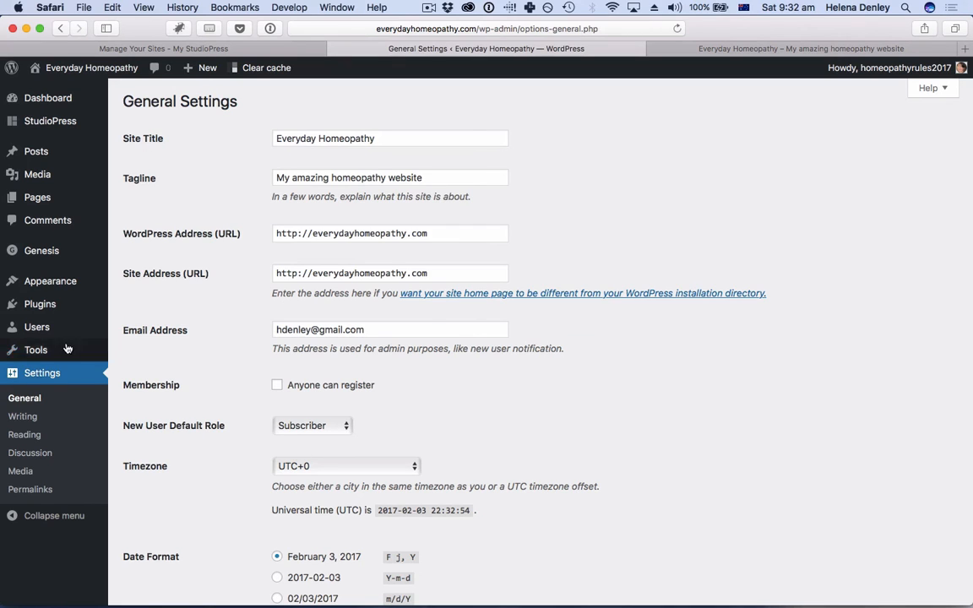
click(37, 327)
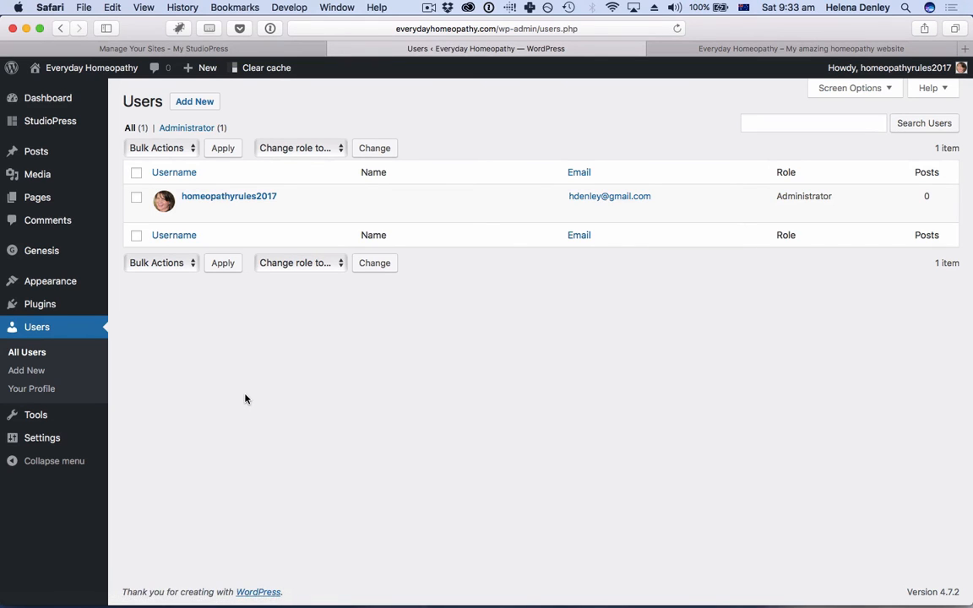
mouse_move(61, 100)
click(130, 103)
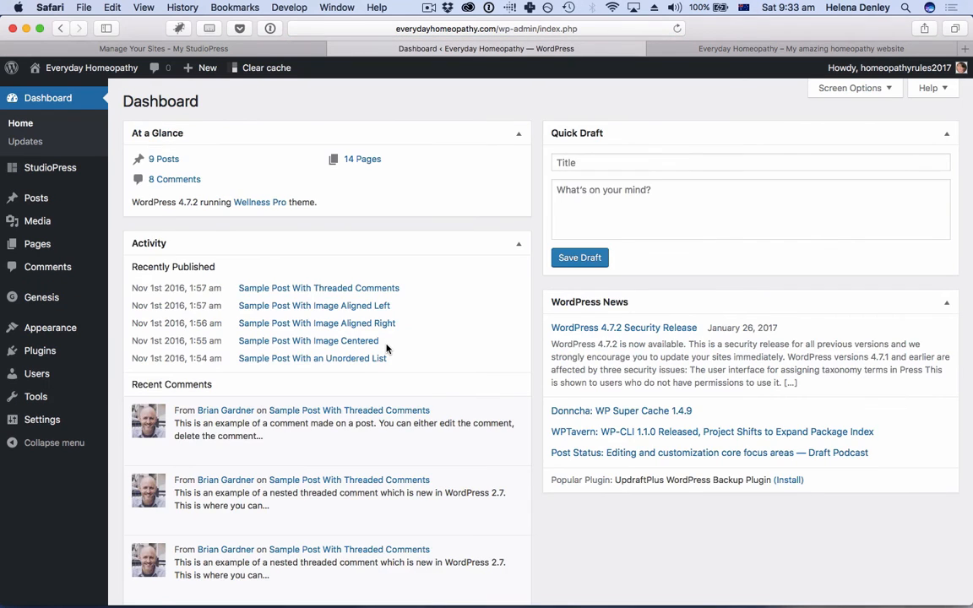
- Open StudioPress > Partner Plugins and scroll through the AffiliateWP, Amp, Beaver Builder Lite grid
scroll(385, 348, down, 5)
scroll(385, 348, up, 5)
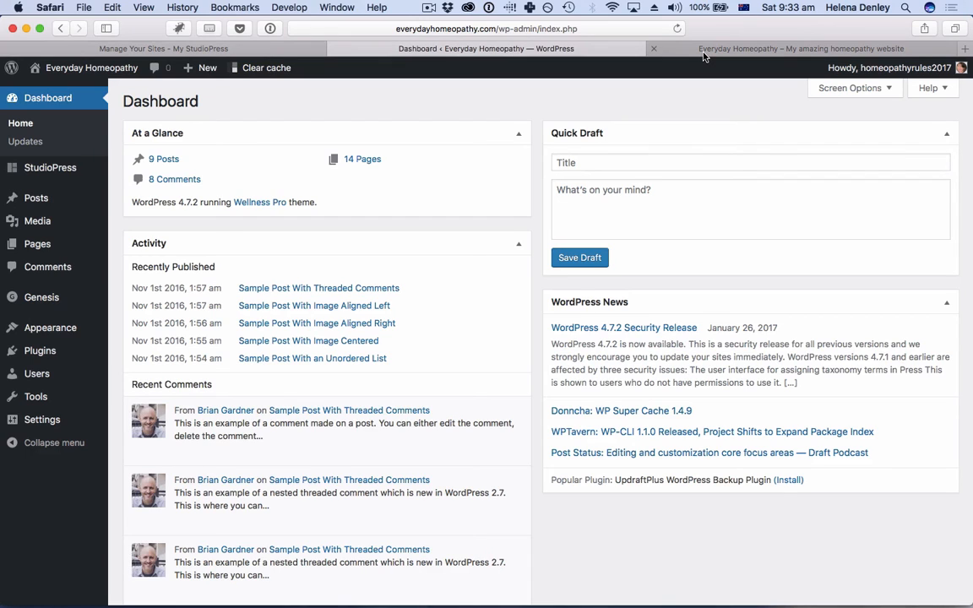
mouse_move(73, 171)
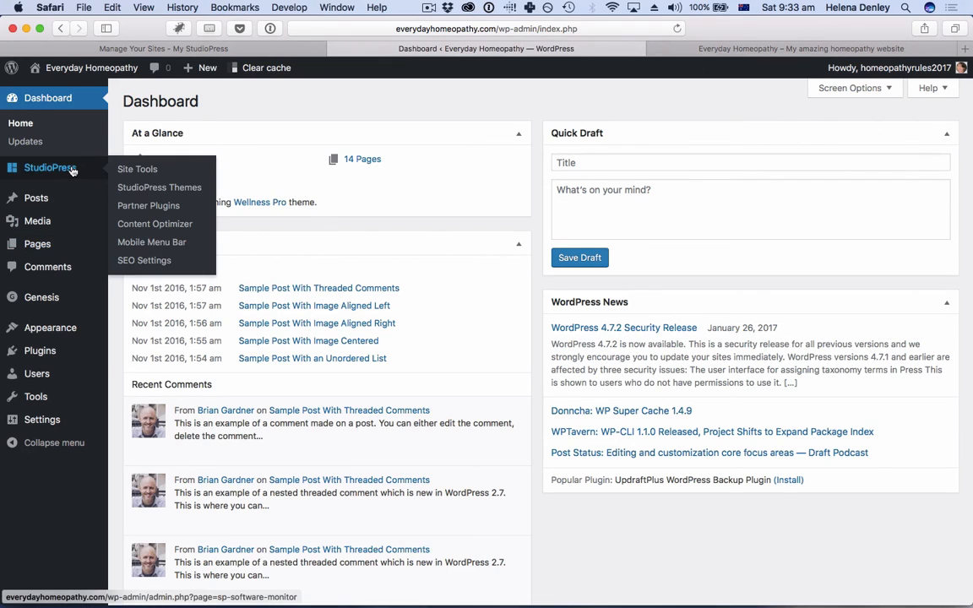
click(153, 206)
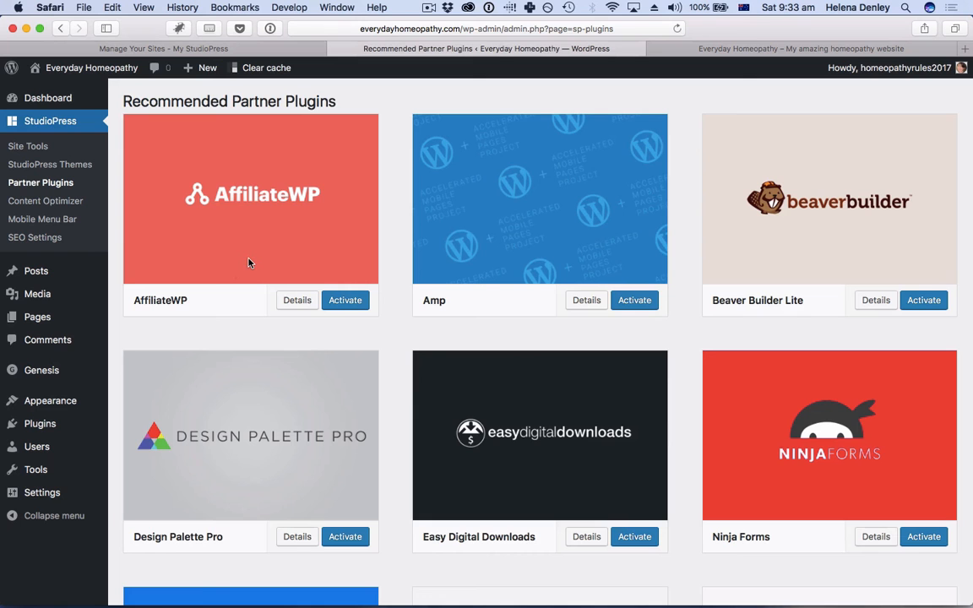
scroll(248, 263, down, 10)
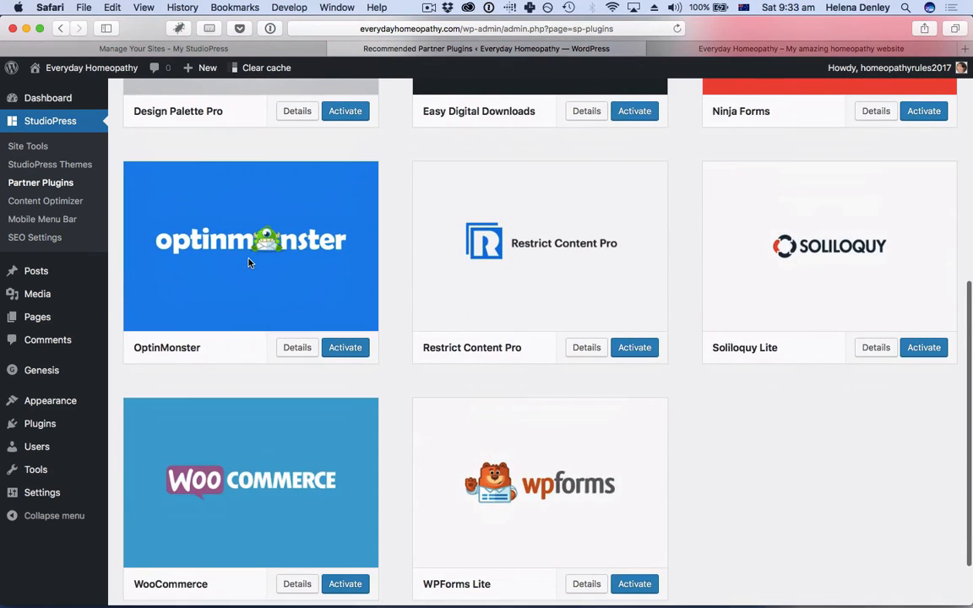
scroll(248, 262, up, 10)
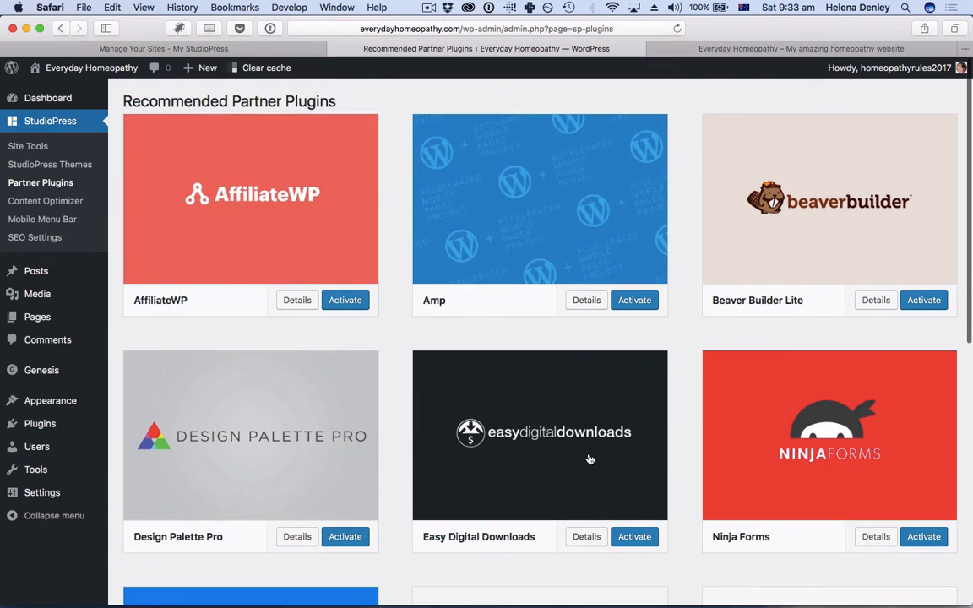
- Install Easy Digital Downloads and read its plugin details
click(639, 538)
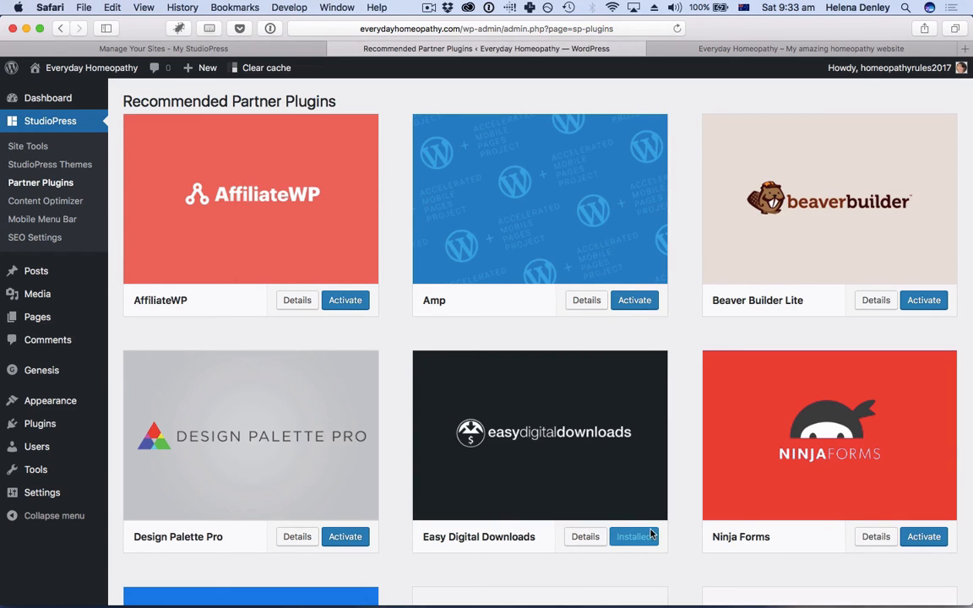
click(584, 537)
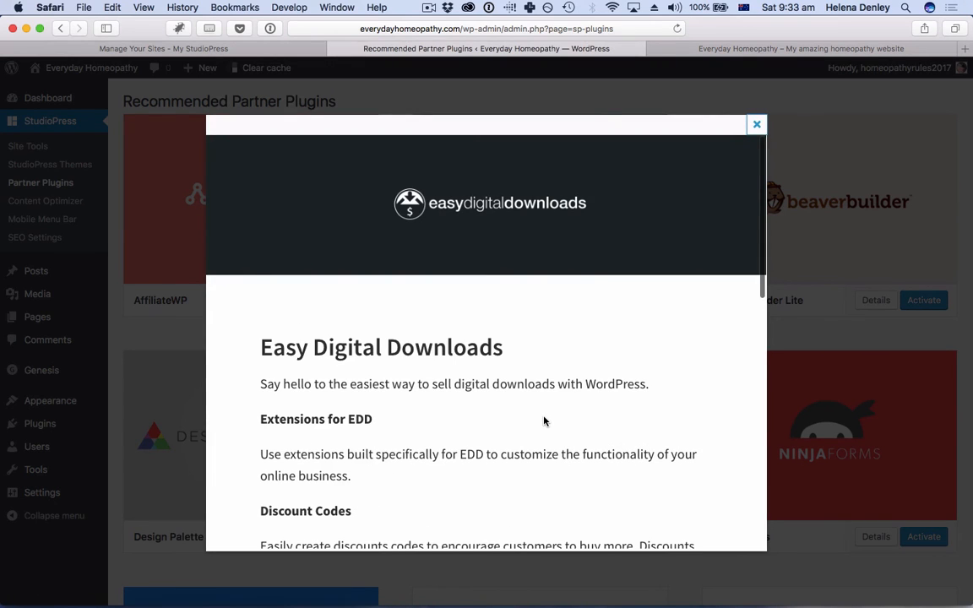
scroll(544, 420, down, 3)
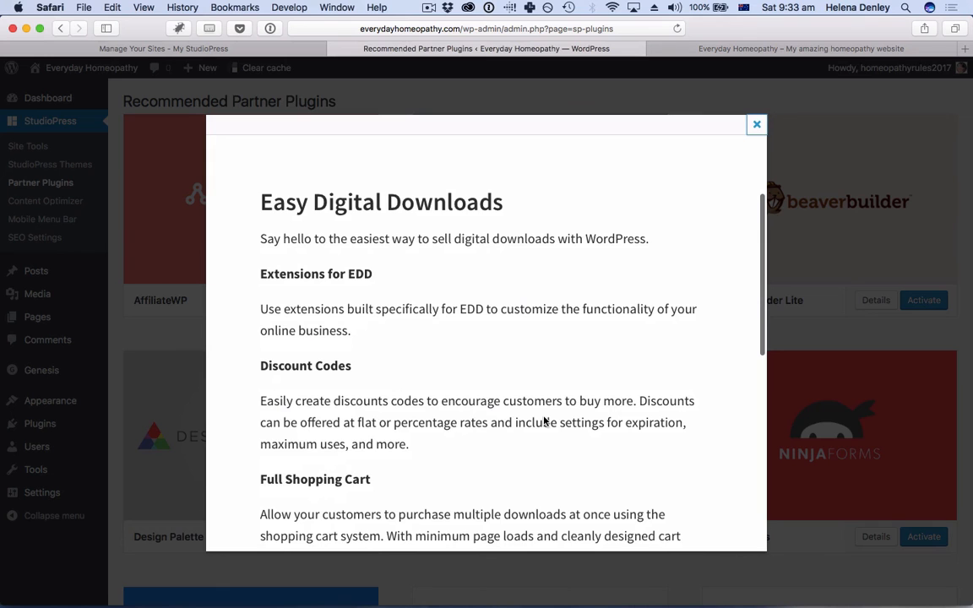
scroll(544, 421, down, 3)
scroll(544, 421, down, 7)
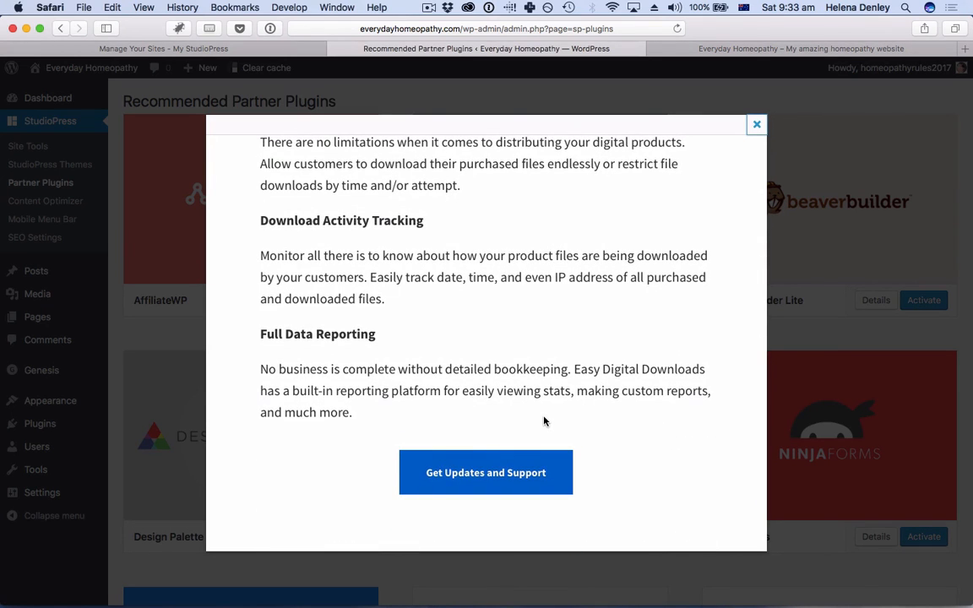
- Visit the Easy Digital Downloads support website, close that tab and the details overlay
click(493, 478)
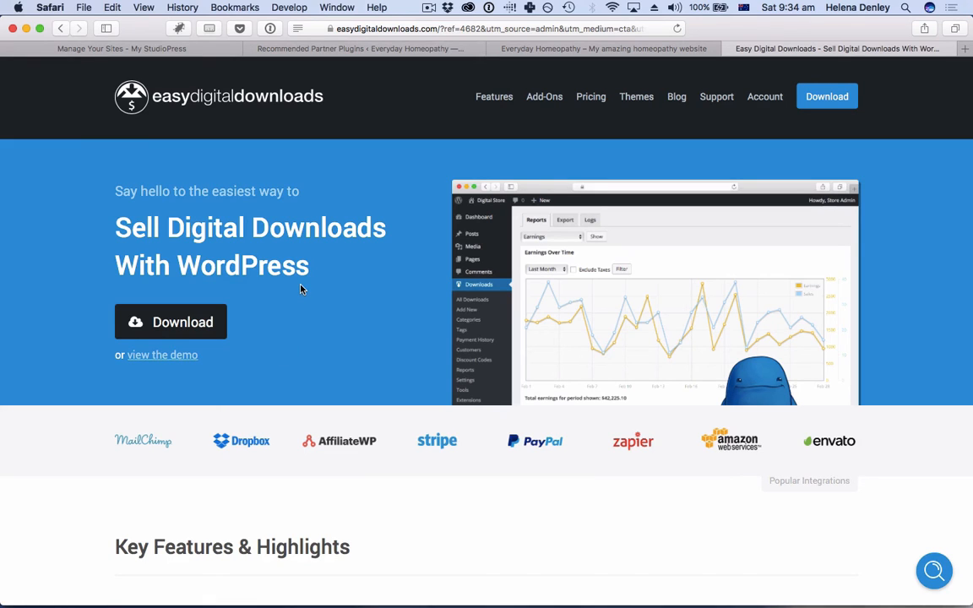
mouse_move(545, 98)
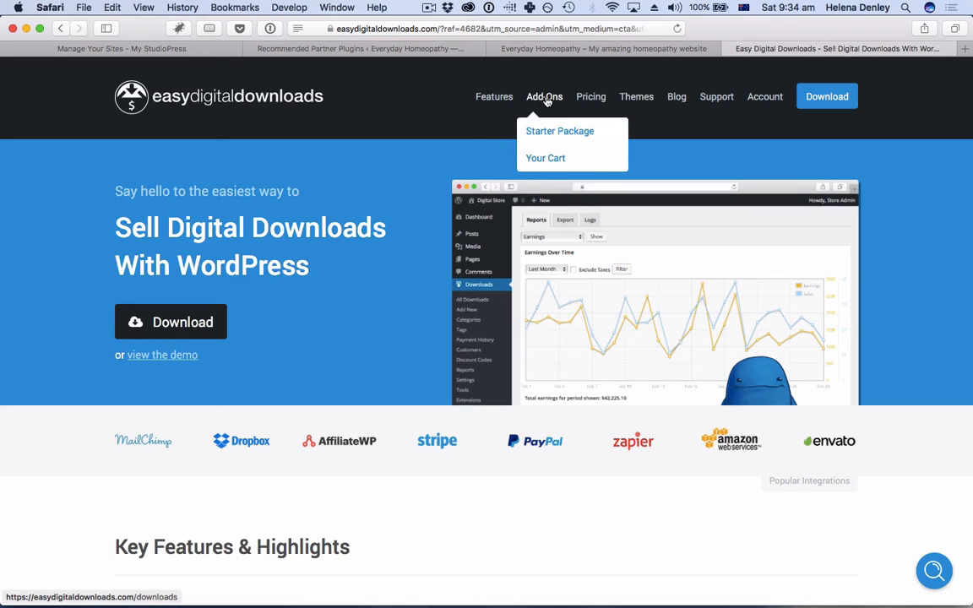
click(60, 30)
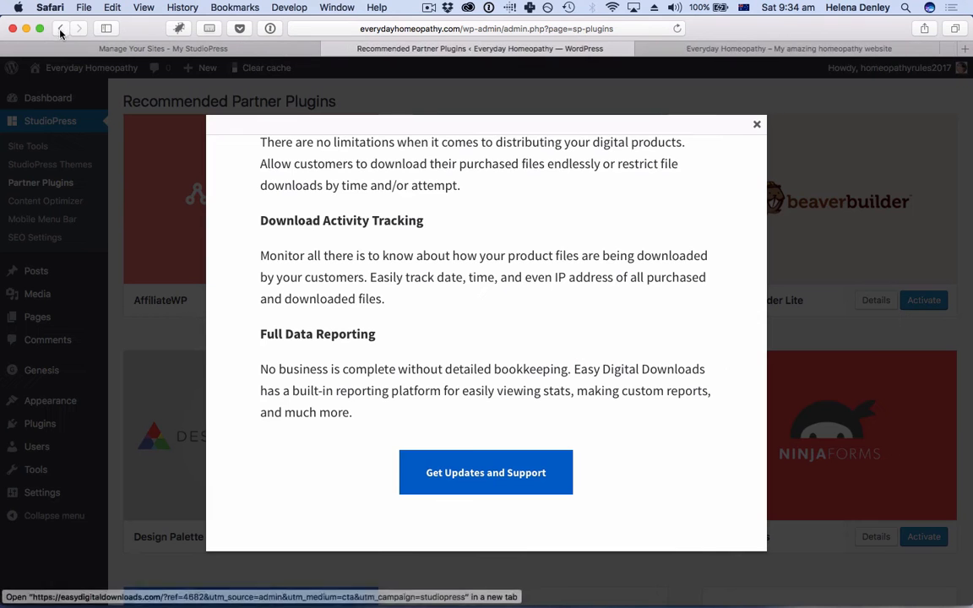
click(757, 124)
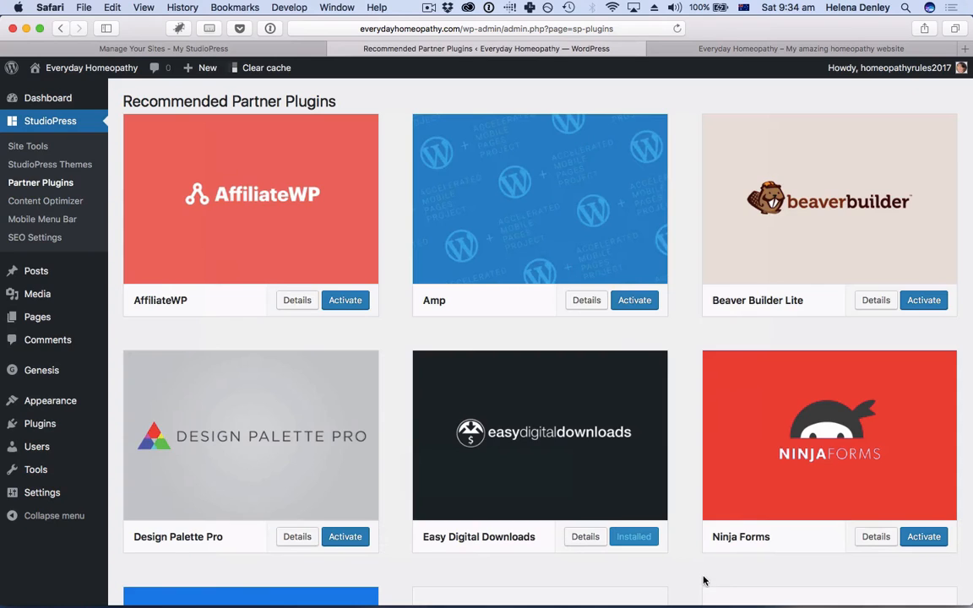
mouse_move(100, 279)
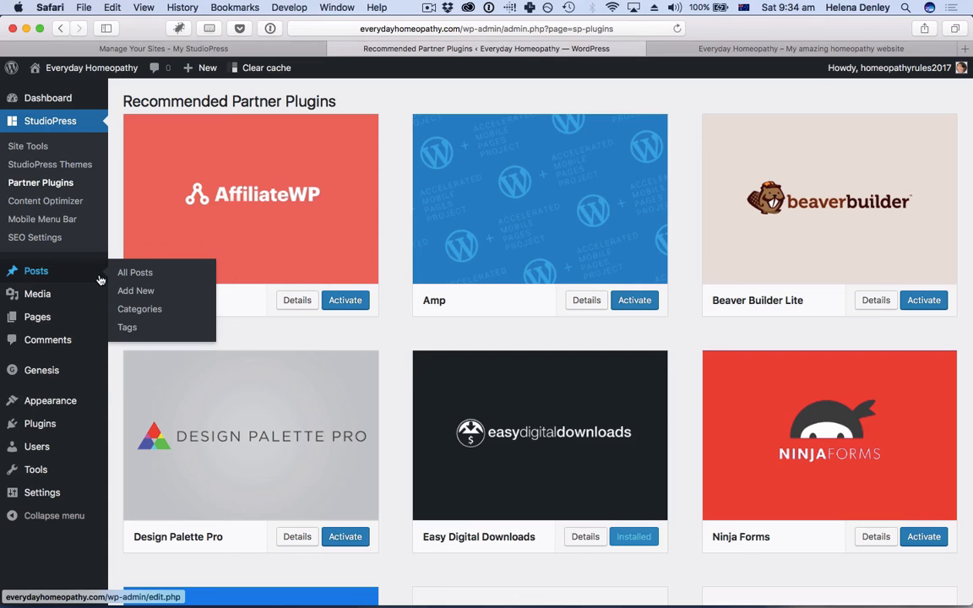
- Allow Easy Digital Downloads usage tracking from the Plugins page, then go to the Dashboard
click(46, 427)
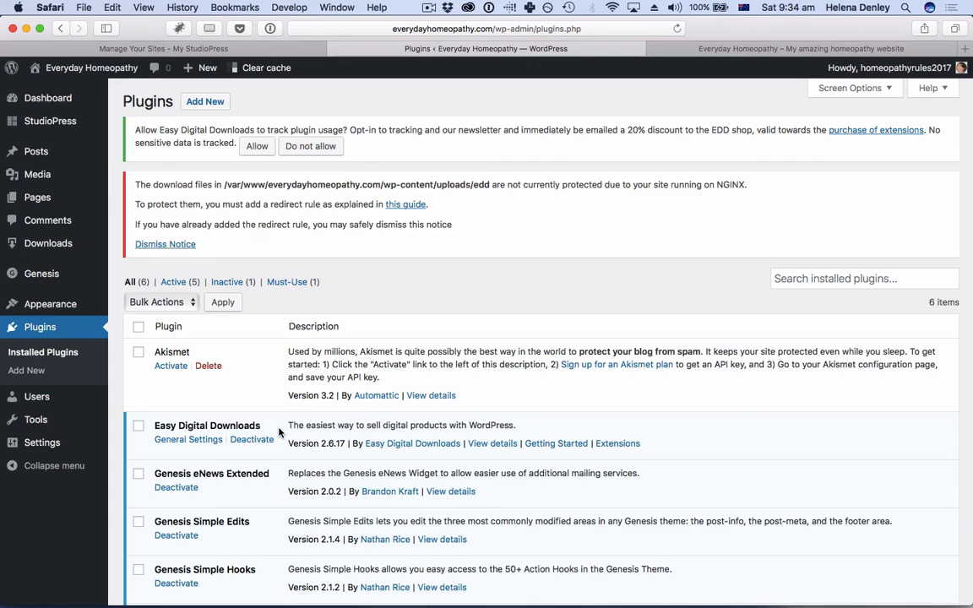
scroll(279, 432, down, 2)
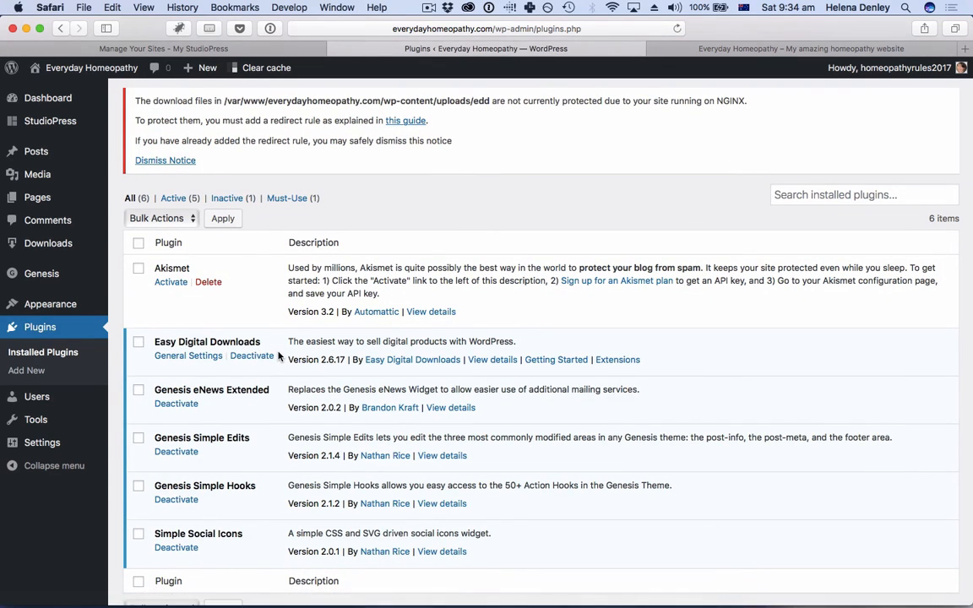
scroll(278, 355, up, 2)
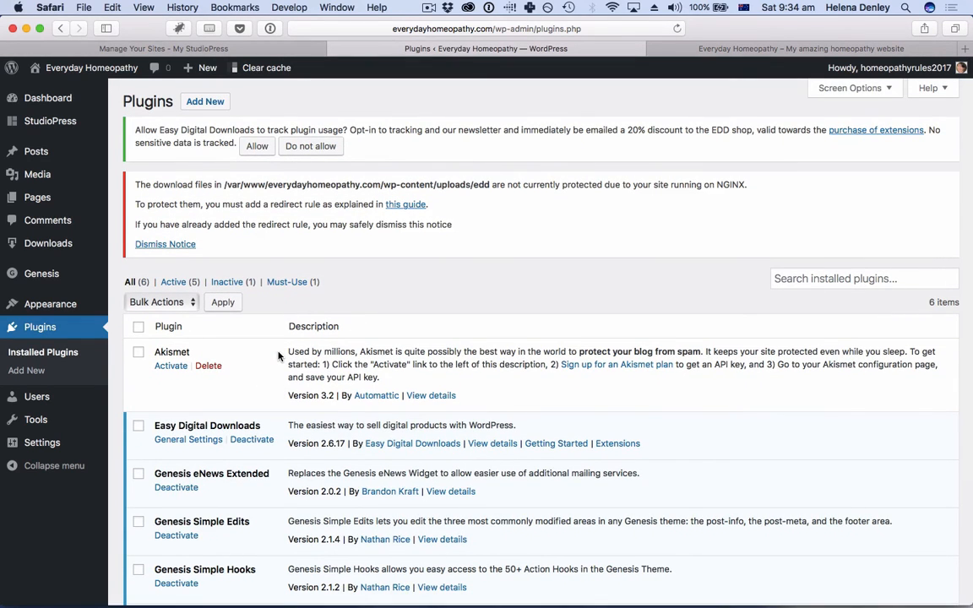
click(256, 149)
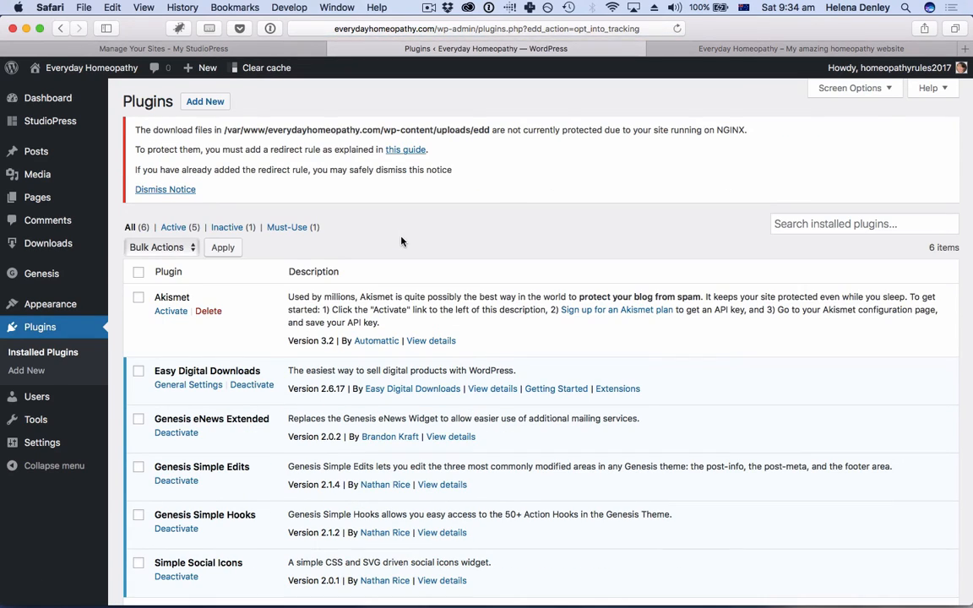
click(64, 99)
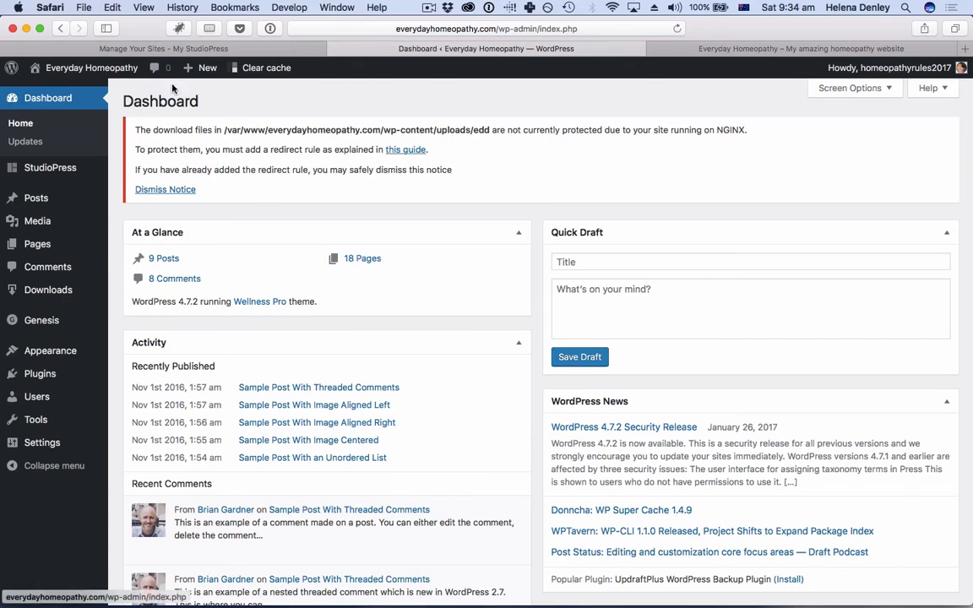
- Activate the free Letsencrypt SSL certificate for everydayhomeopathy.com from its site row, then close the confirmation
click(169, 48)
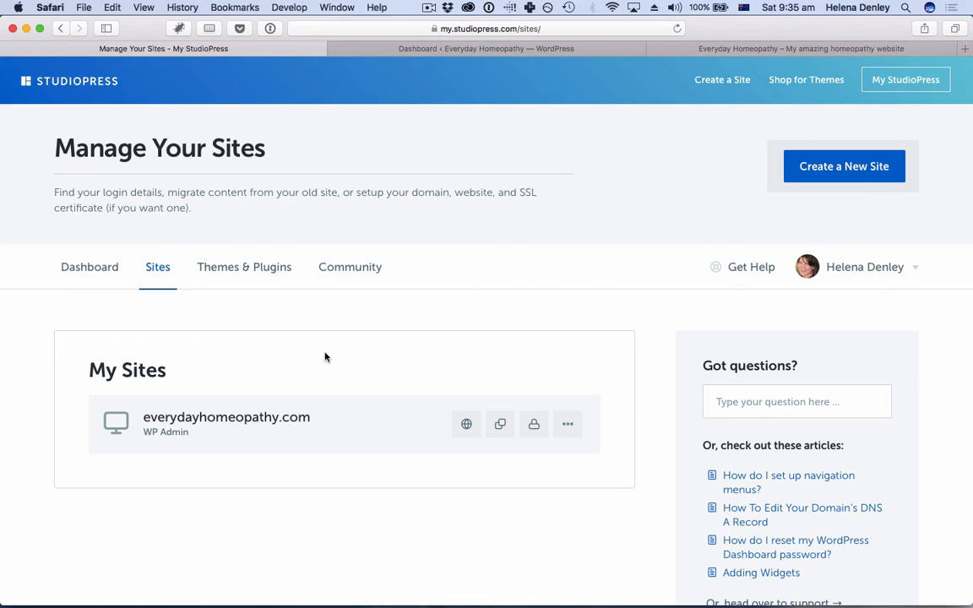
click(534, 425)
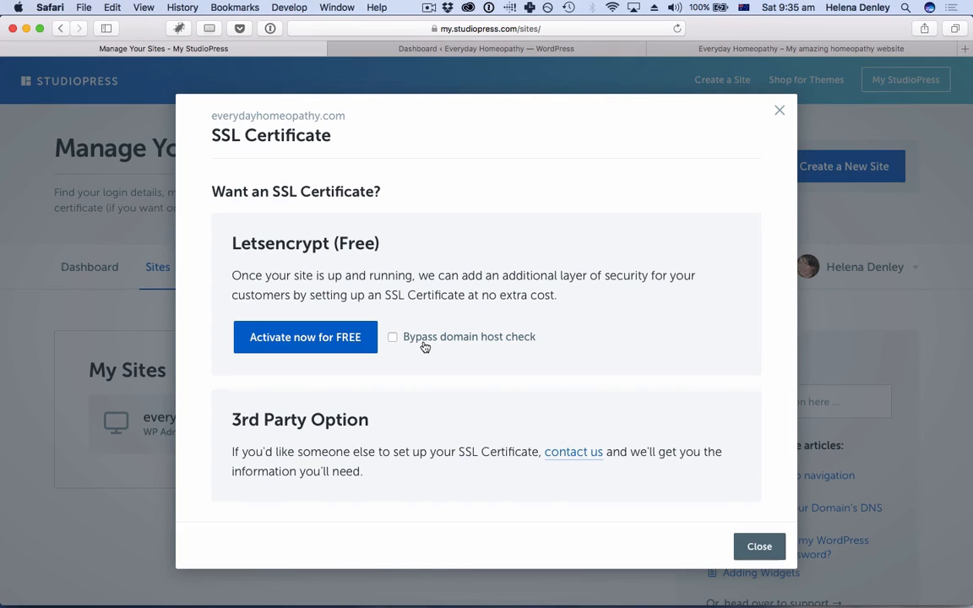
click(335, 338)
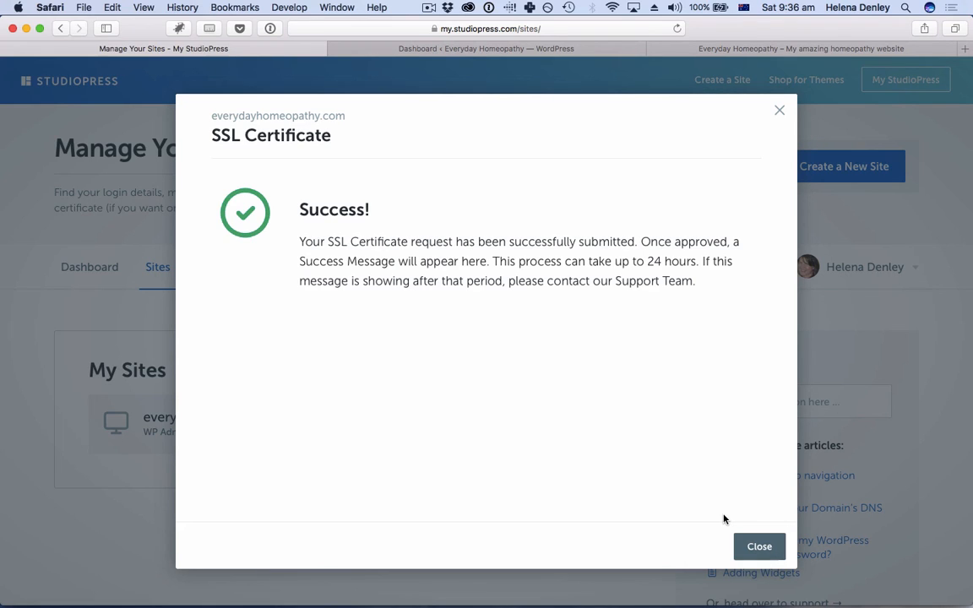
click(759, 547)
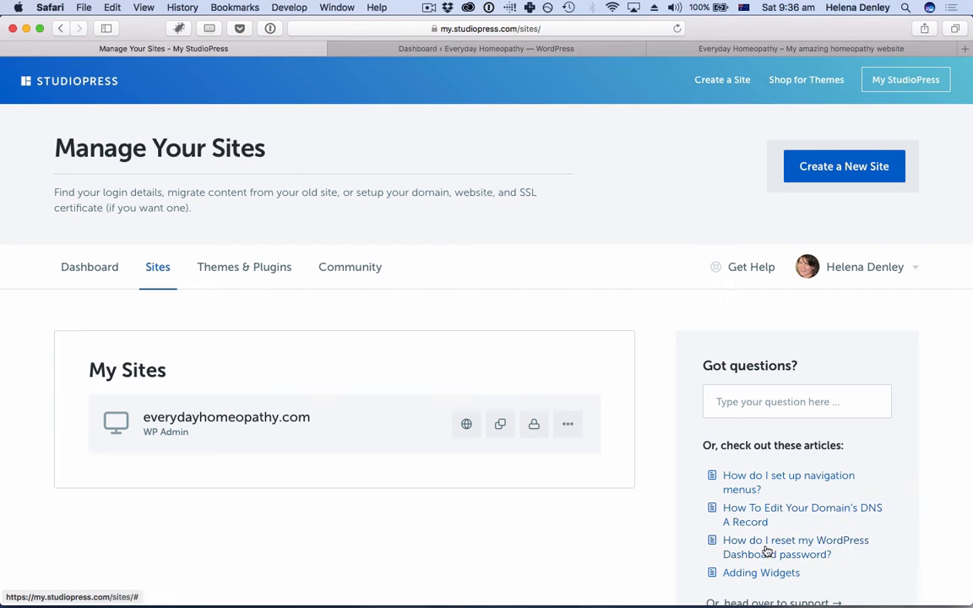
click(467, 424)
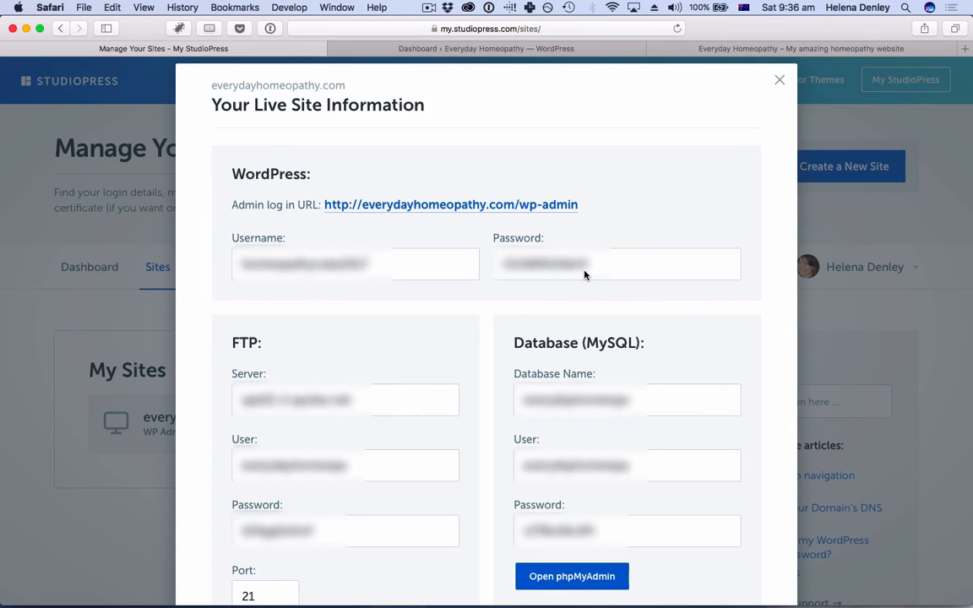
scroll(584, 274, down, 1)
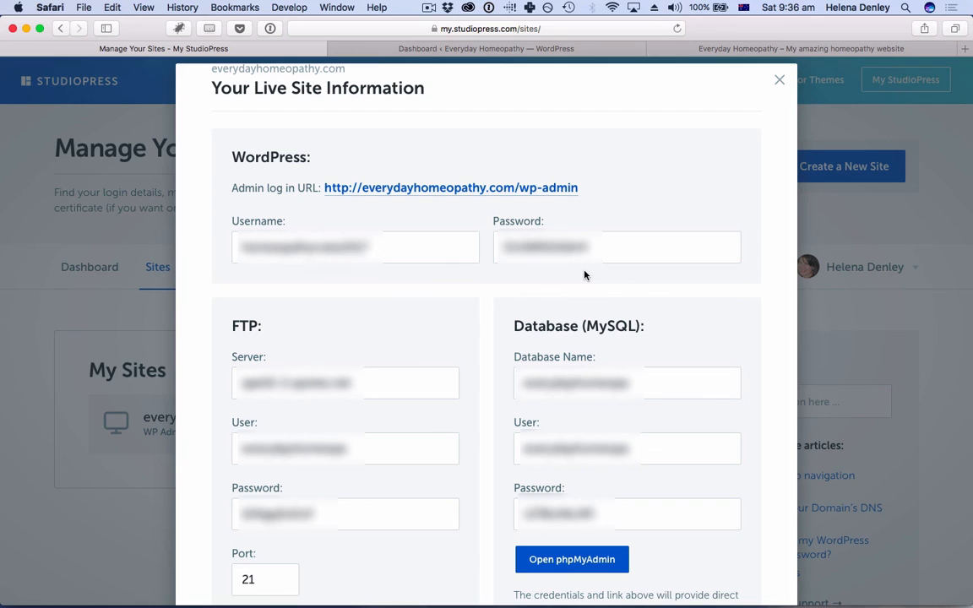
scroll(584, 275, down, 1)
scroll(585, 275, up, 1)
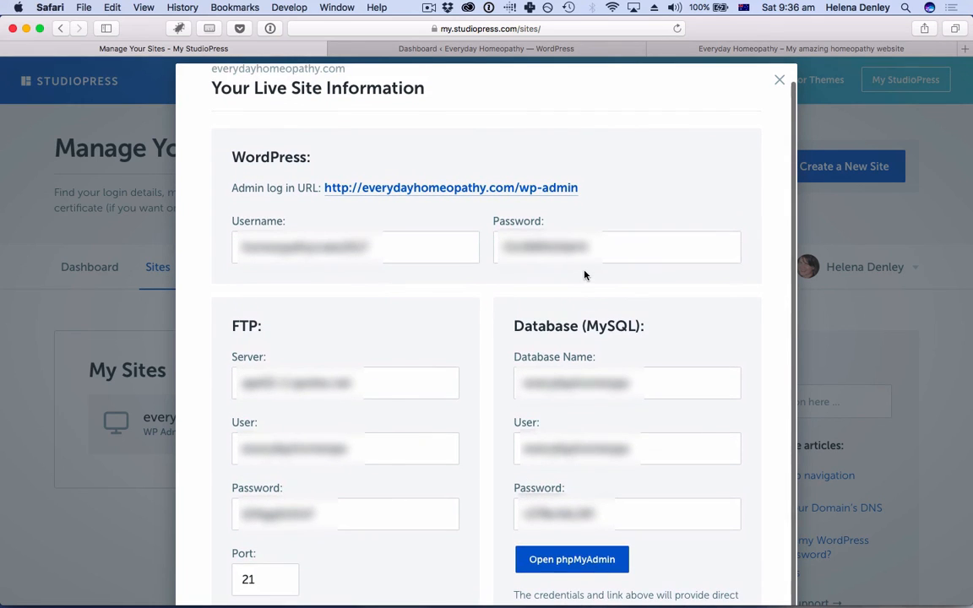
click(780, 82)
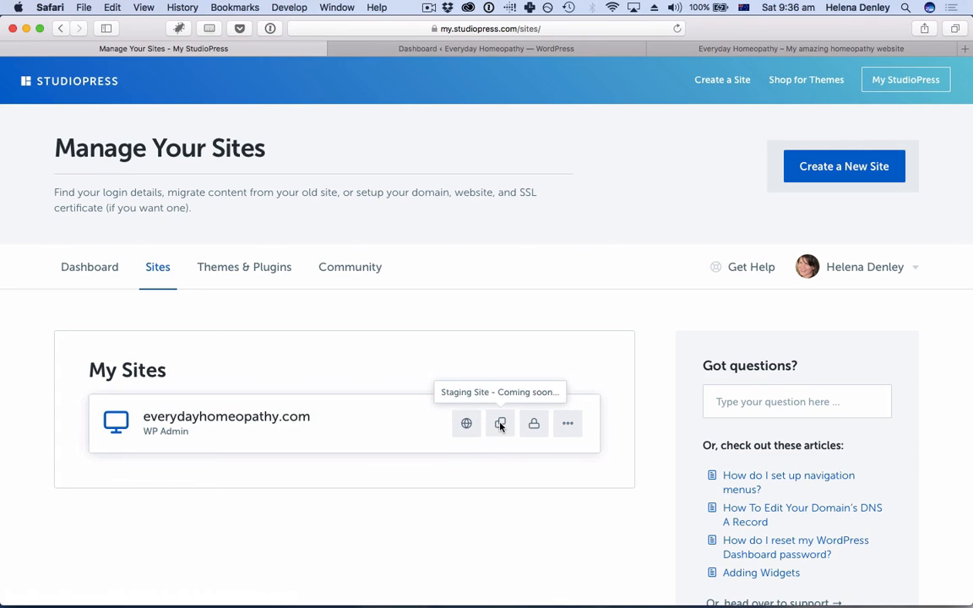
click(570, 429)
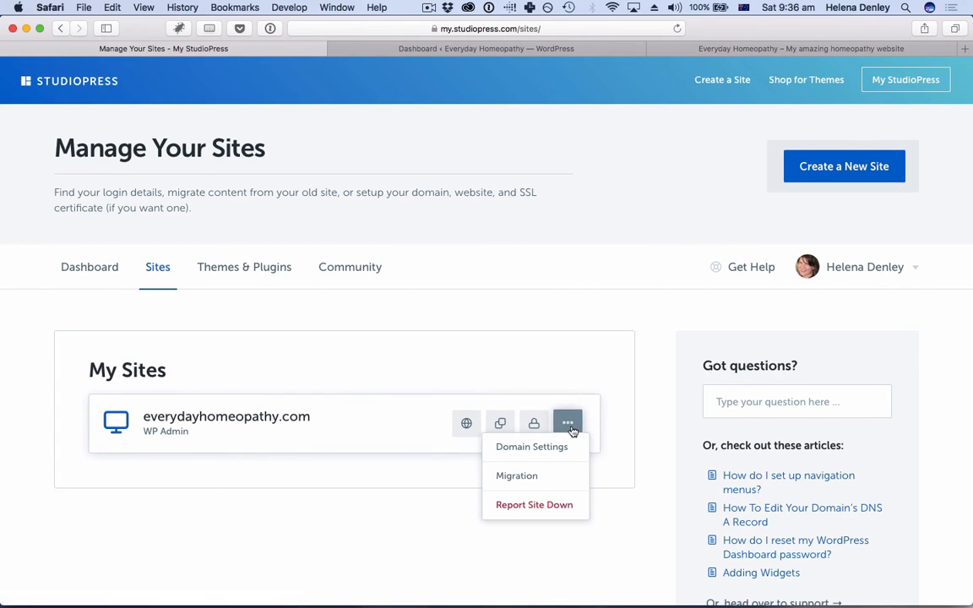
click(561, 452)
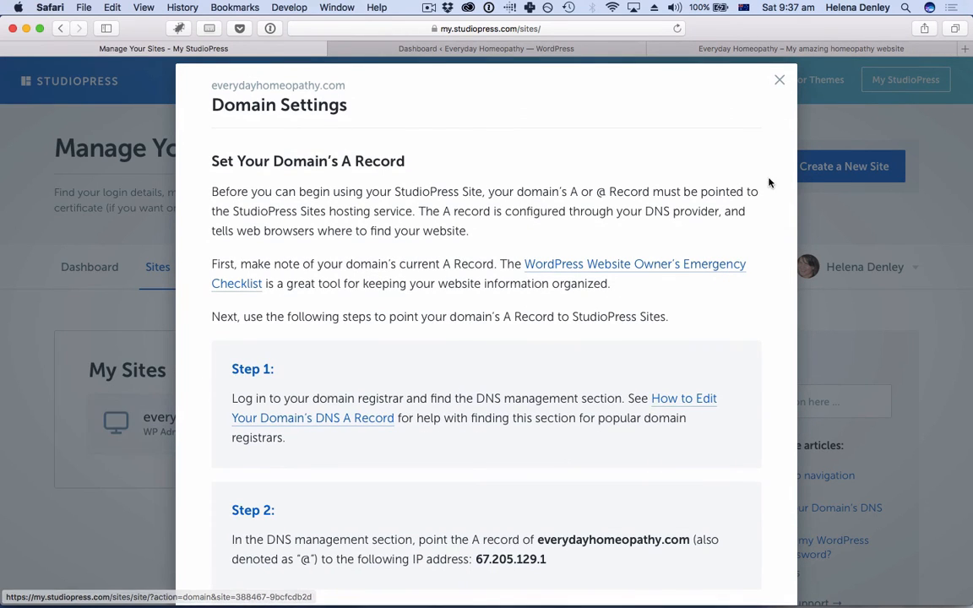
click(779, 81)
click(573, 422)
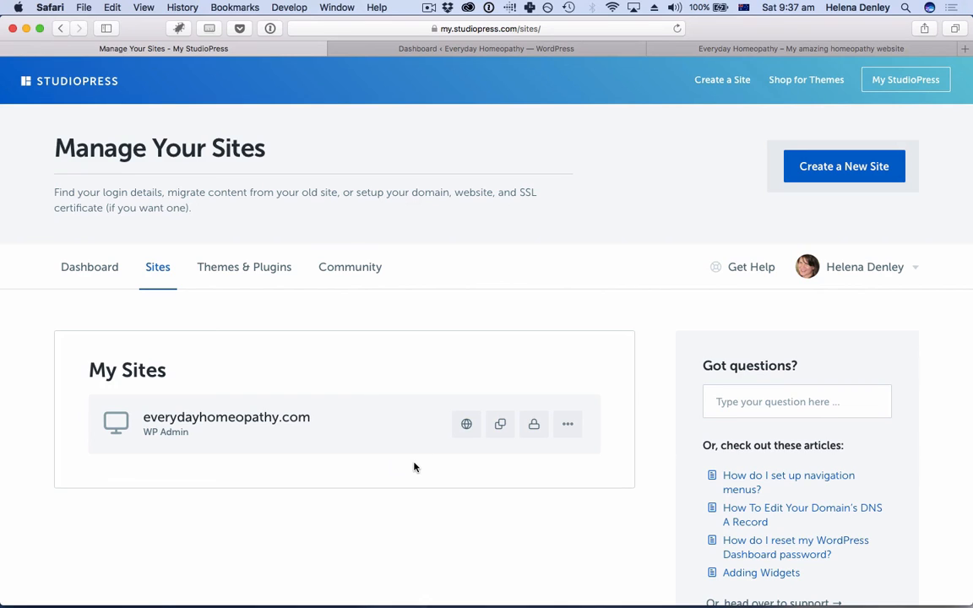
- Look over the My StudioPress member Dashboard overview
click(107, 269)
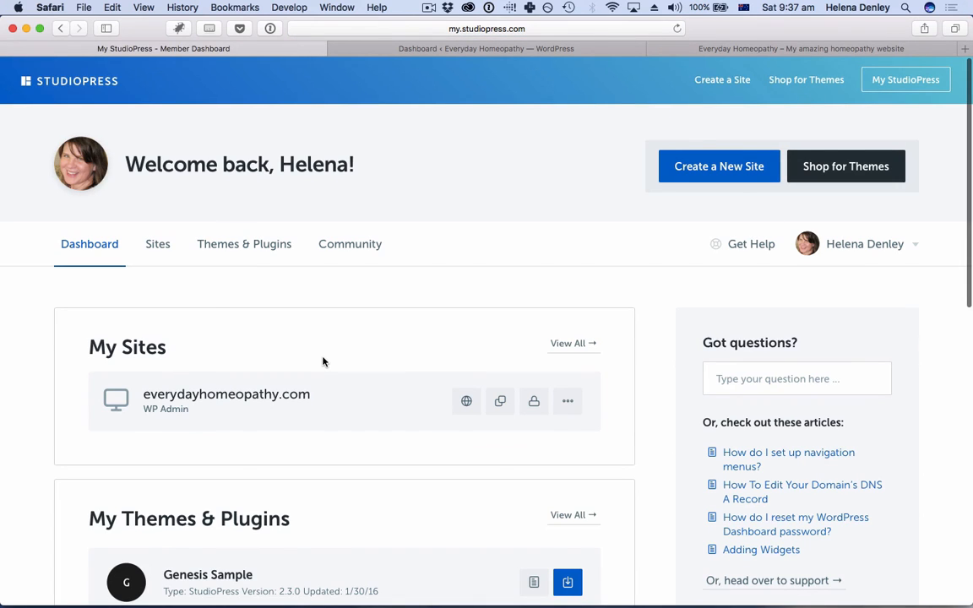
scroll(322, 361, down, 10)
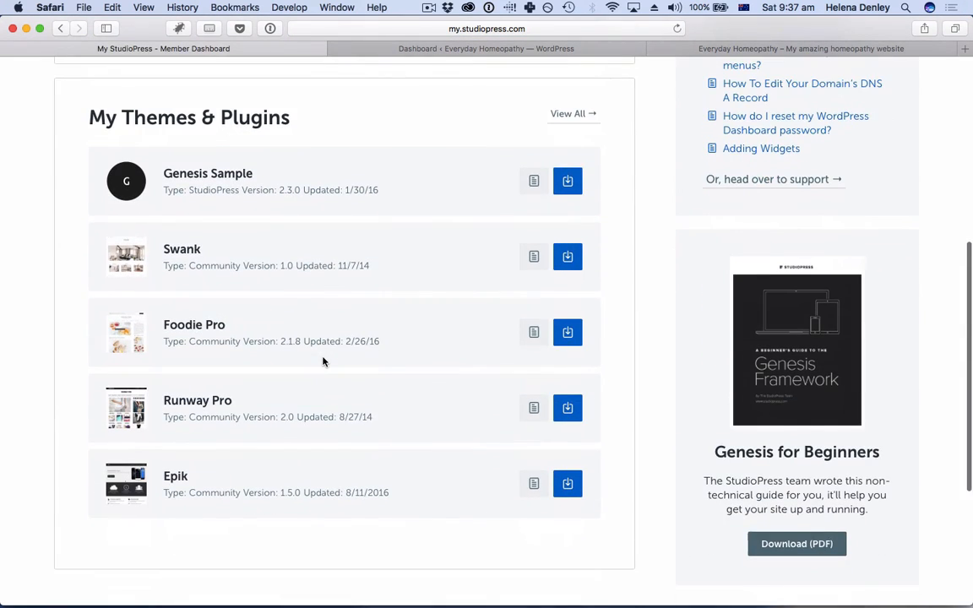
scroll(322, 362, up, 4)
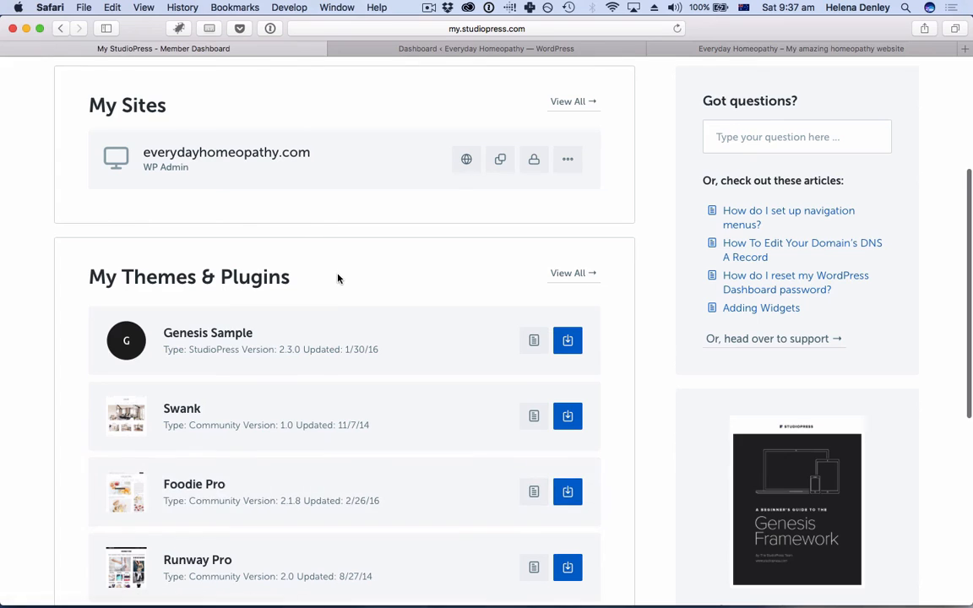
scroll(338, 278, up, 6)
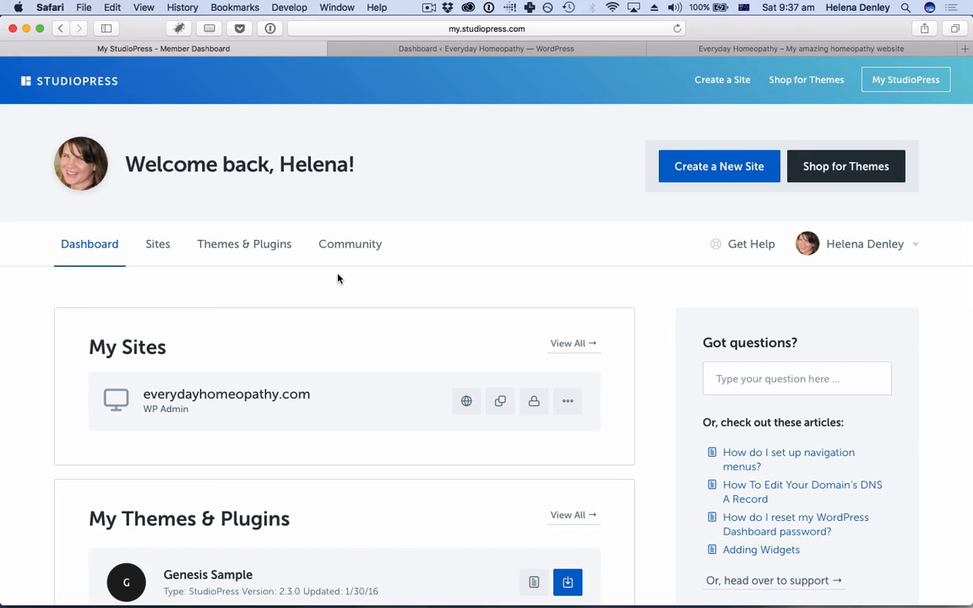
- Browse the purchased themes under Themes & Plugins, such as Infinity Pro, Jessica and Kickstart Pro
click(222, 248)
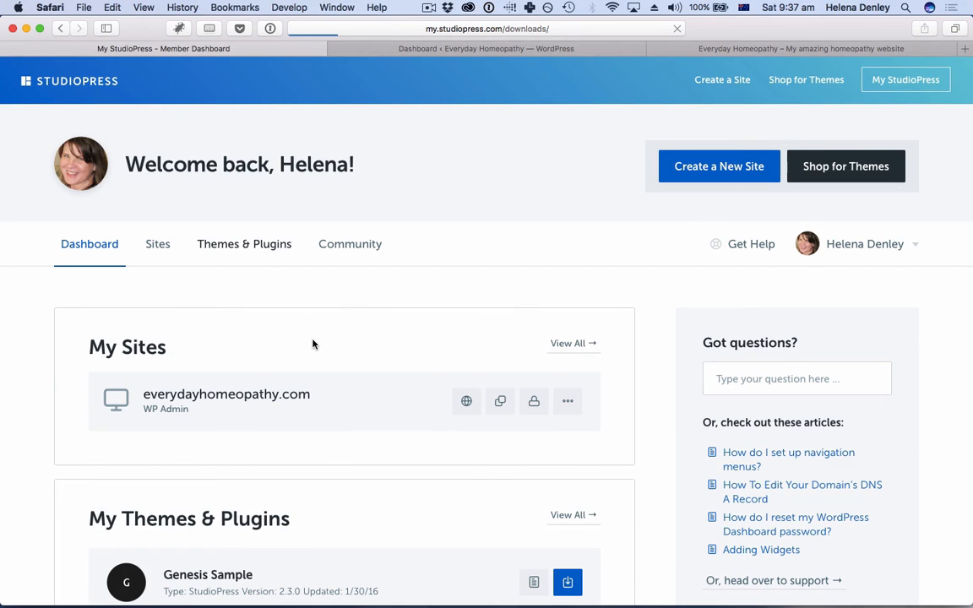
scroll(313, 344, down, 5)
scroll(312, 344, down, 20)
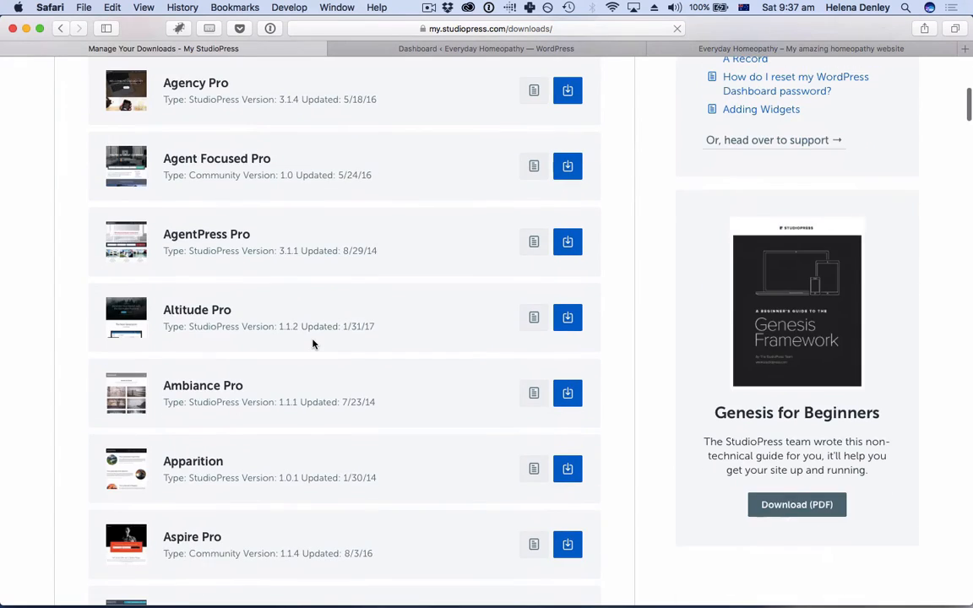
scroll(313, 343, down, 10)
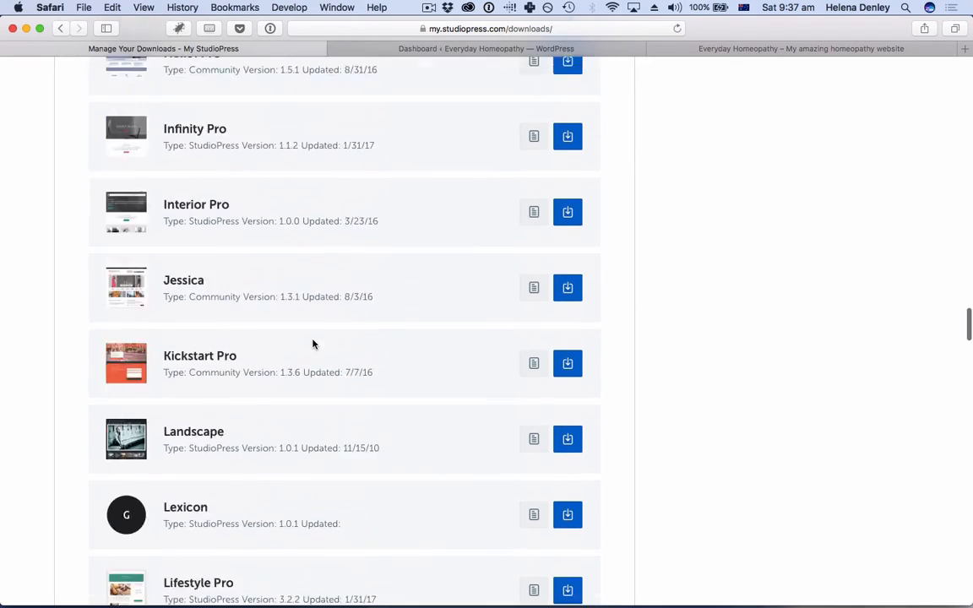
scroll(312, 343, up, 20)
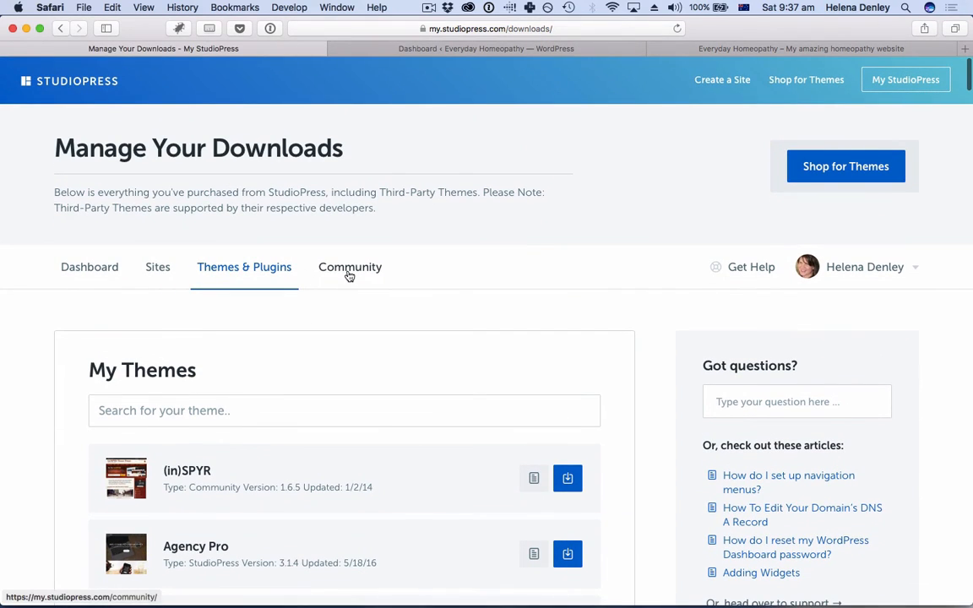
- Review the Community page's forum, Genesis developers, Facebook group and Slack channel sections
click(371, 270)
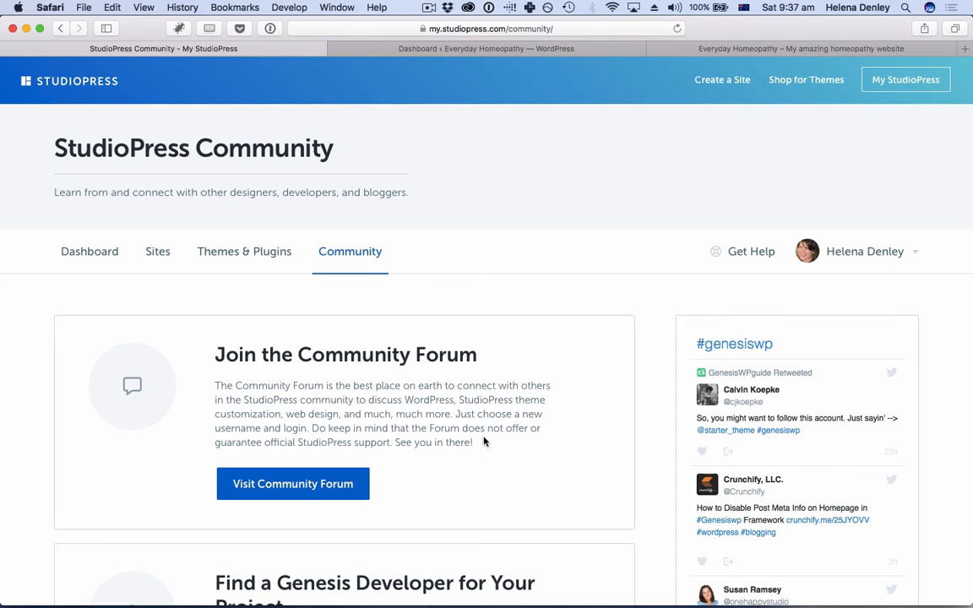
scroll(487, 441, down, 3)
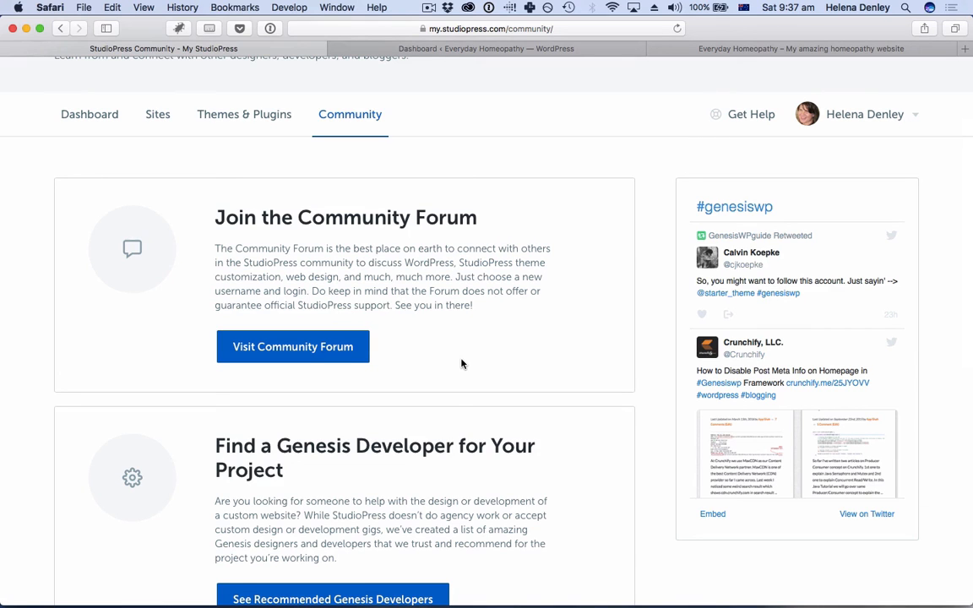
scroll(498, 482, down, 3)
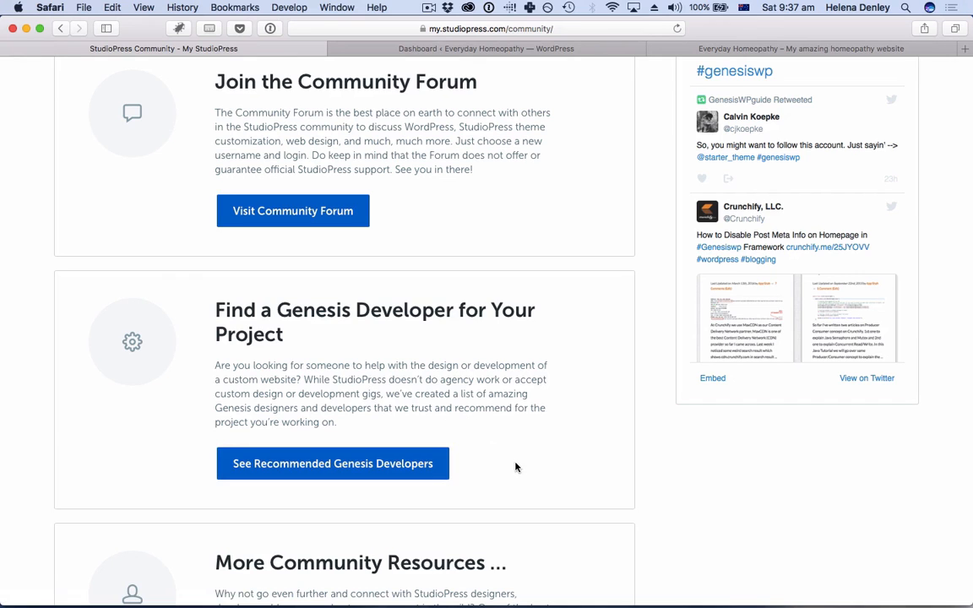
scroll(516, 467, down, 1)
scroll(516, 467, down, 3)
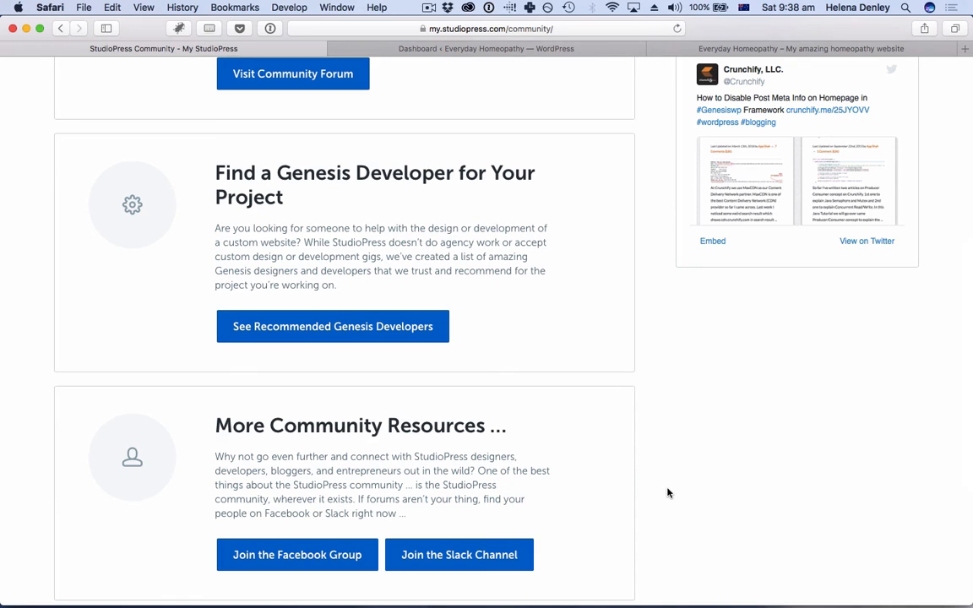
scroll(579, 494, down, 5)
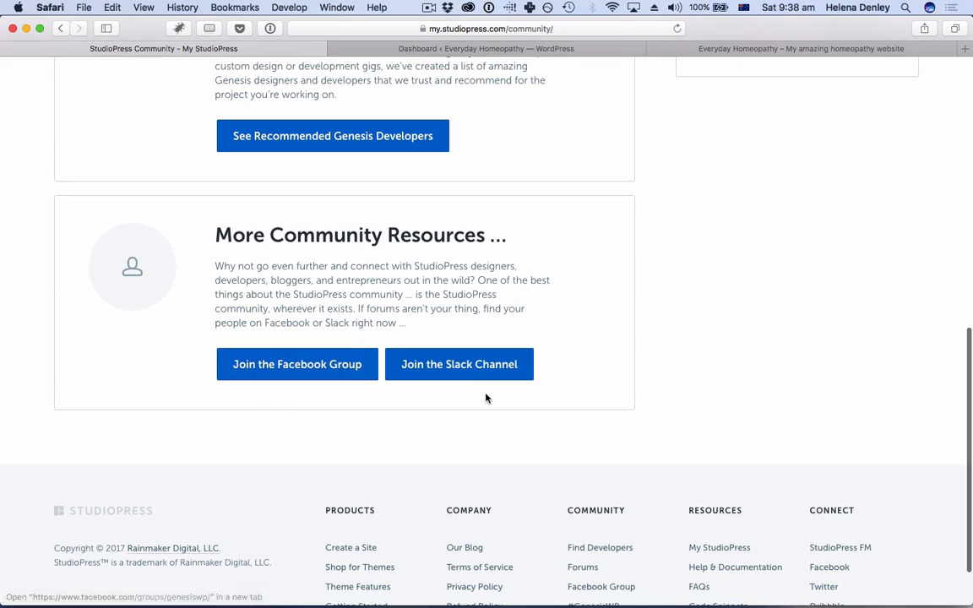
scroll(602, 368, up, 10)
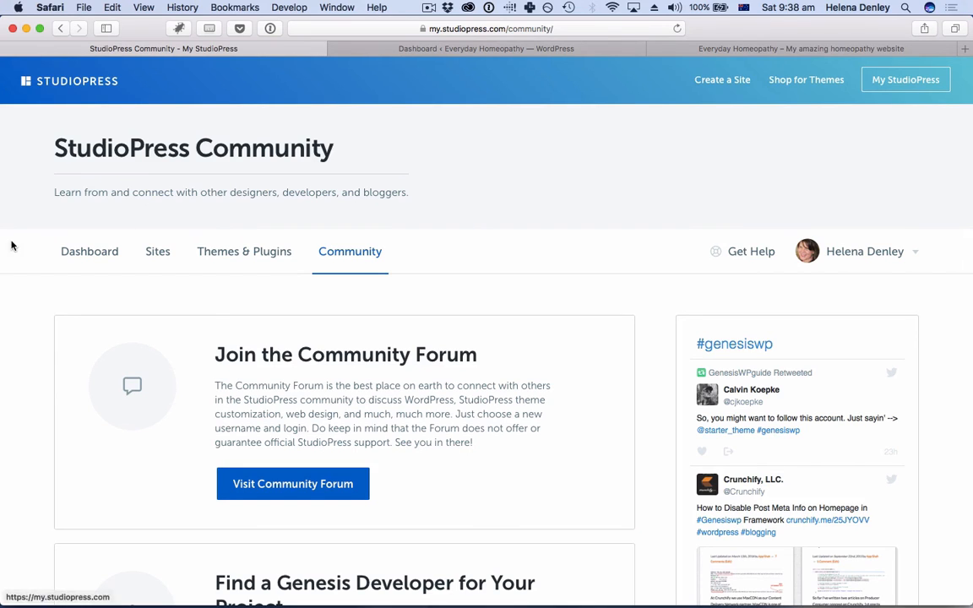
- Go back to the Sites list showing everydayhomeopathy.com with its WP Admin link
click(157, 253)
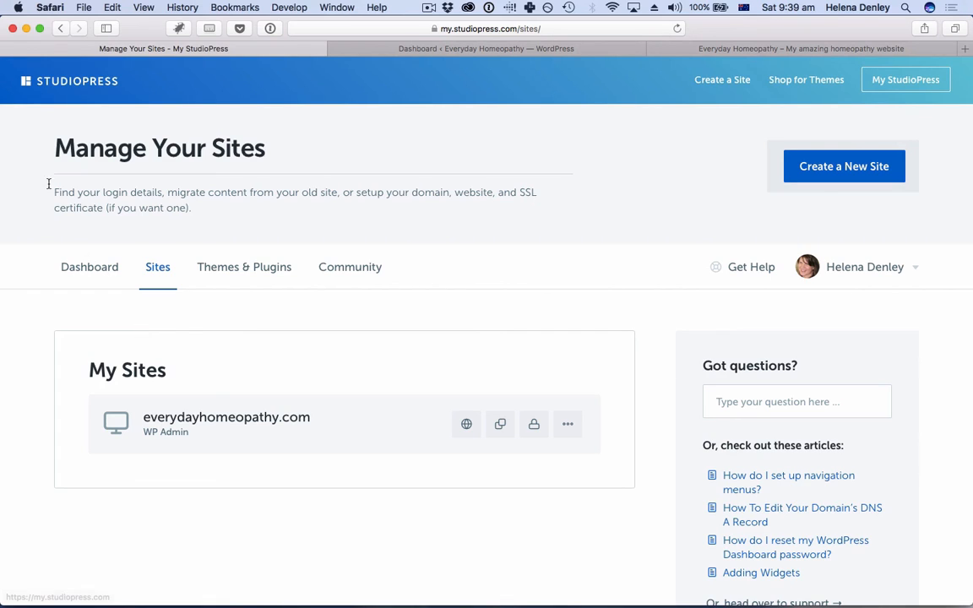
click(431, 8)
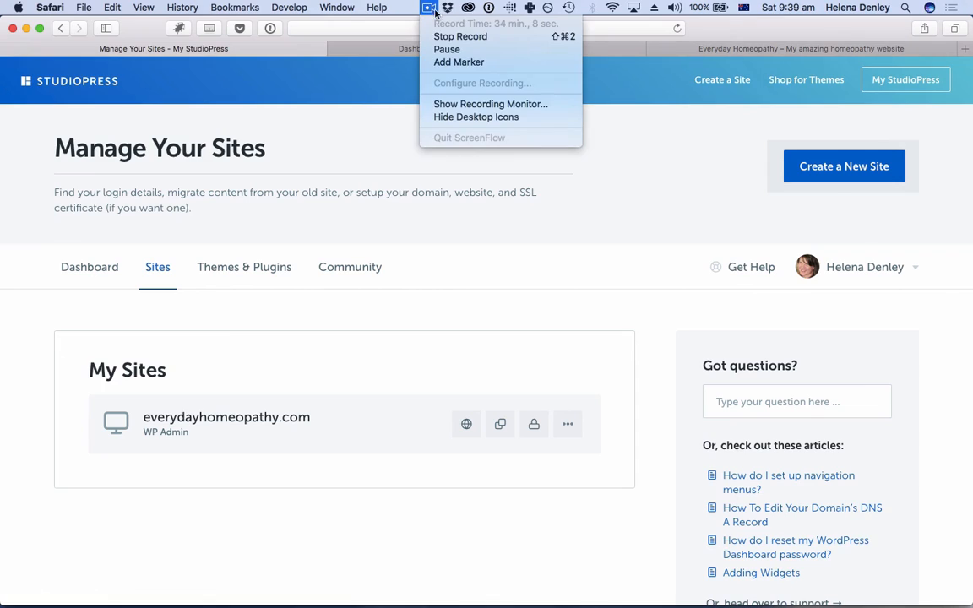